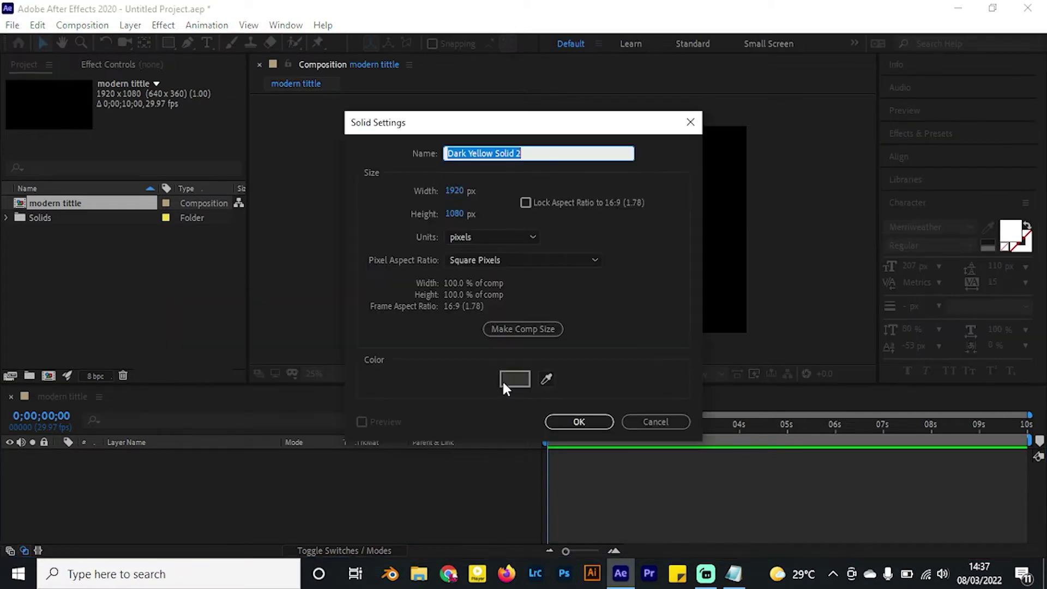
Create a full-composition solid background layer at 1920 x 1080 px with the colour 3C3C39
{"action": "left_click", "coordinate": [502, 379]}
{"action": "left_click", "coordinate": [318, 409]}
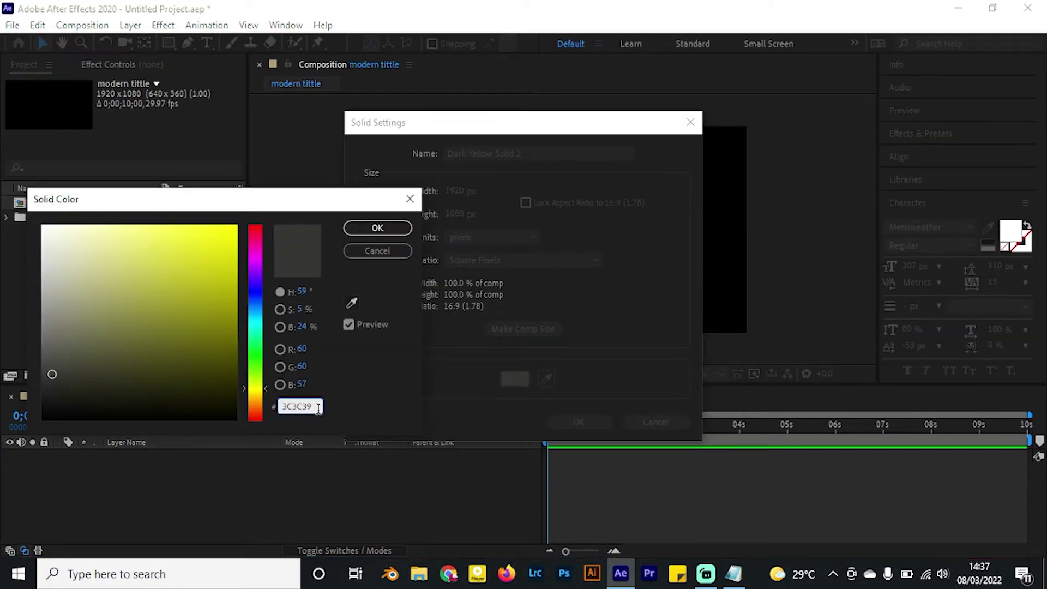
{"action": "left_click", "coordinate": [376, 227]}
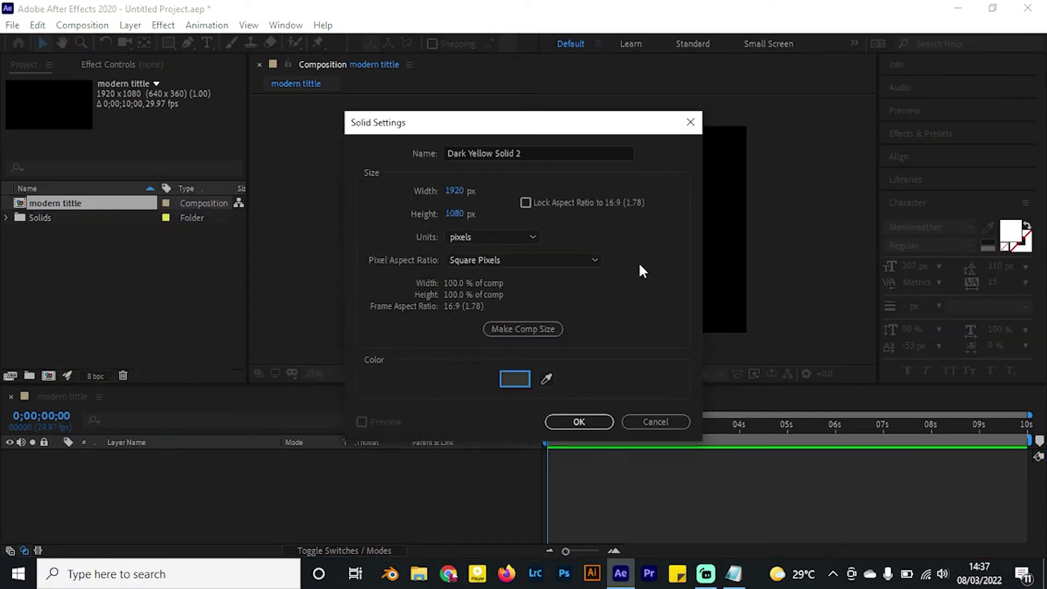
{"action": "left_click", "coordinate": [577, 425]}
{"action": "left_click", "coordinate": [227, 492]}
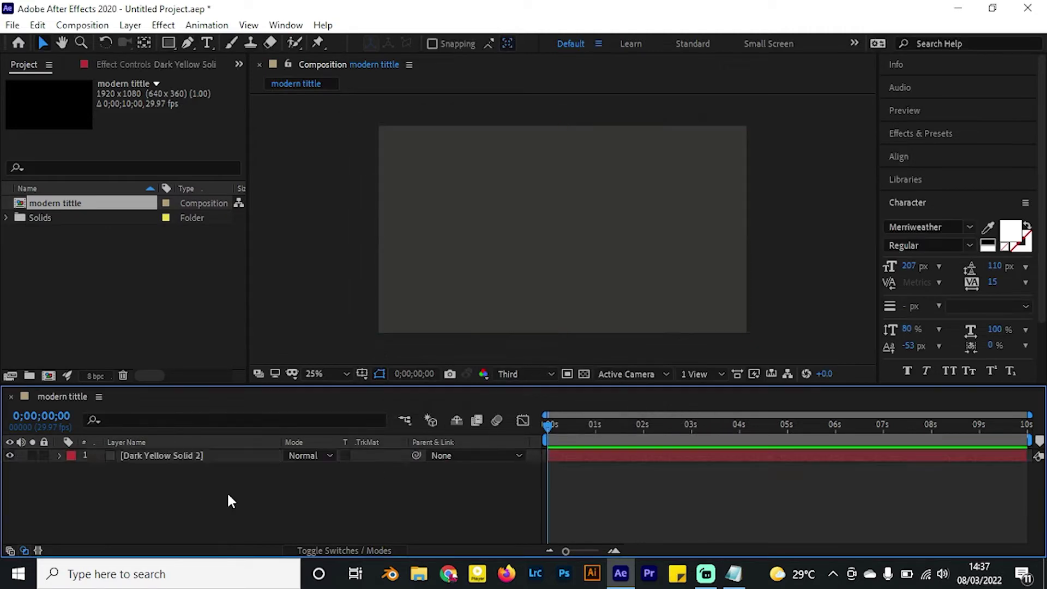
Add a white text layer reading "MODERN" to the composition
{"action": "key", "text": "ctrl+t"}
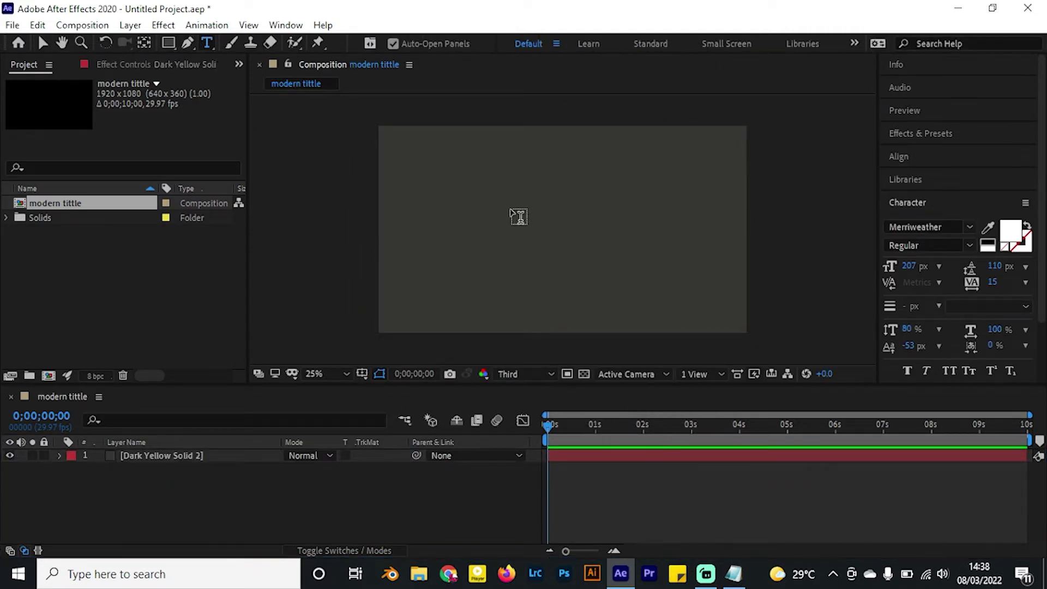
{"action": "left_click", "coordinate": [512, 212]}
{"action": "type", "text": "MODERN"}
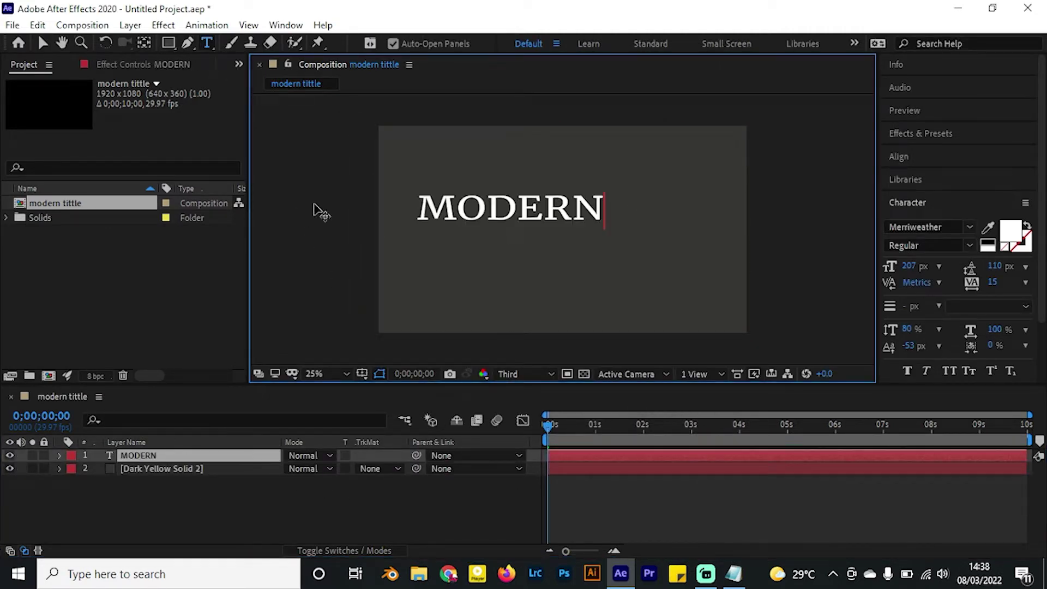
{"action": "left_click", "coordinate": [42, 43]}
{"action": "left_click", "coordinate": [163, 300]}
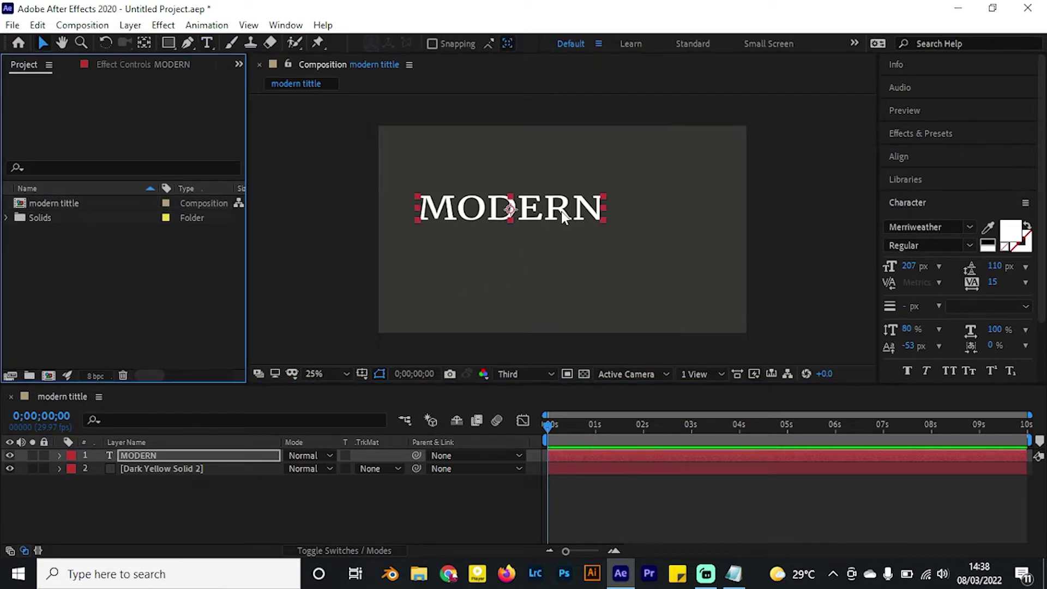
Centre the MODERN text horizontally and vertically in the composition
{"action": "left_click_drag", "start_coordinate": [545, 206], "coordinate": [599, 219]}
{"action": "left_click", "coordinate": [899, 158]}
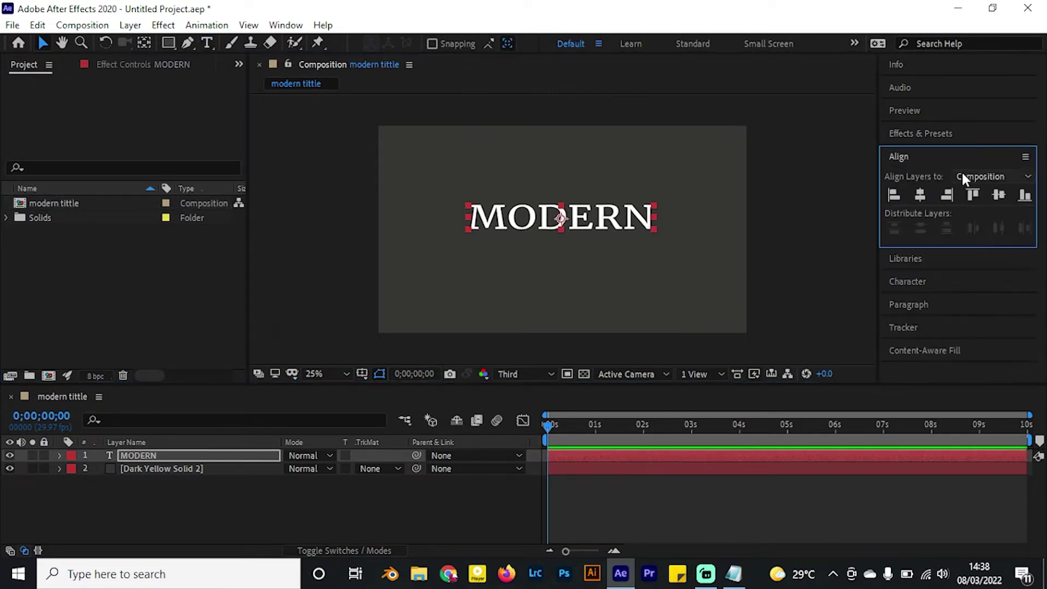
{"action": "left_click", "coordinate": [919, 197]}
{"action": "left_click", "coordinate": [998, 194]}
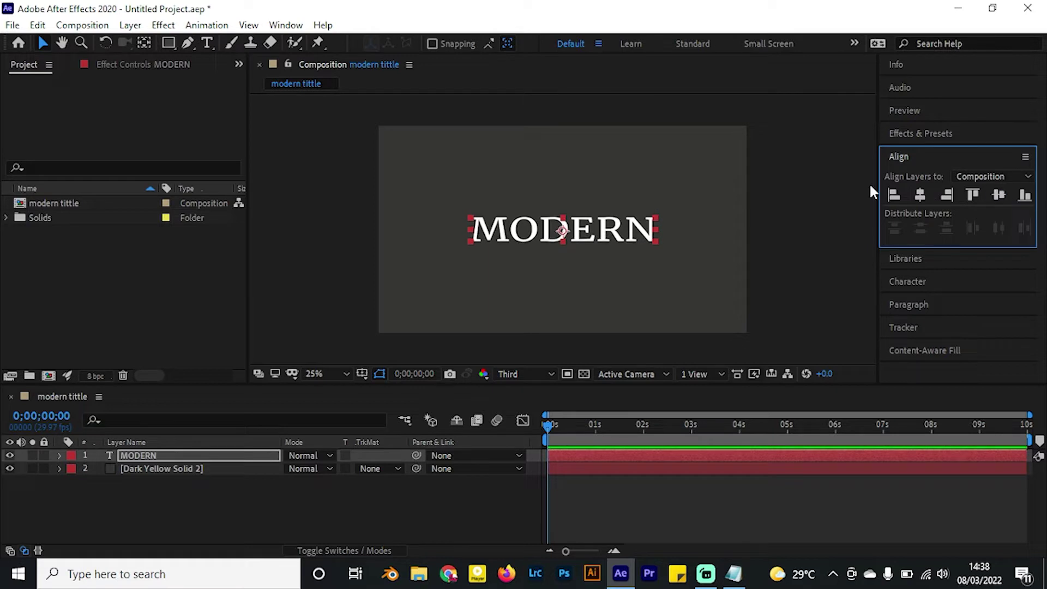
{"action": "left_click", "coordinate": [339, 507]}
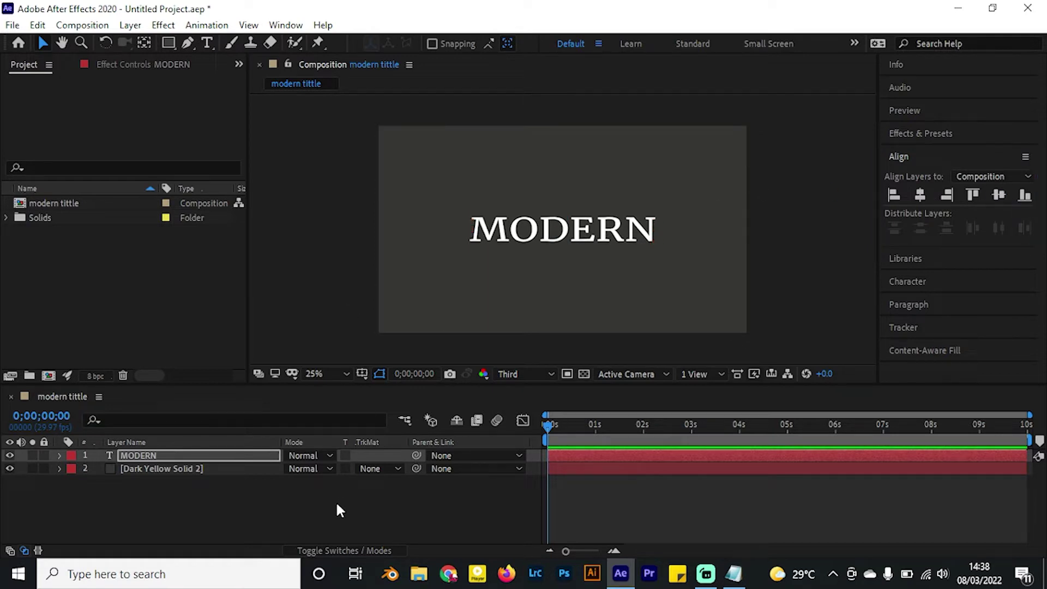
Duplicate the MODERN text layer, place the copy directly below the original and change its text to "TITLE"
{"action": "left_click", "coordinate": [167, 454]}
{"action": "key", "text": "ctrl+d"}
{"action": "left_click_drag", "start_coordinate": [602, 226], "coordinate": [602, 269]}
{"action": "double_click", "coordinate": [606, 276]}
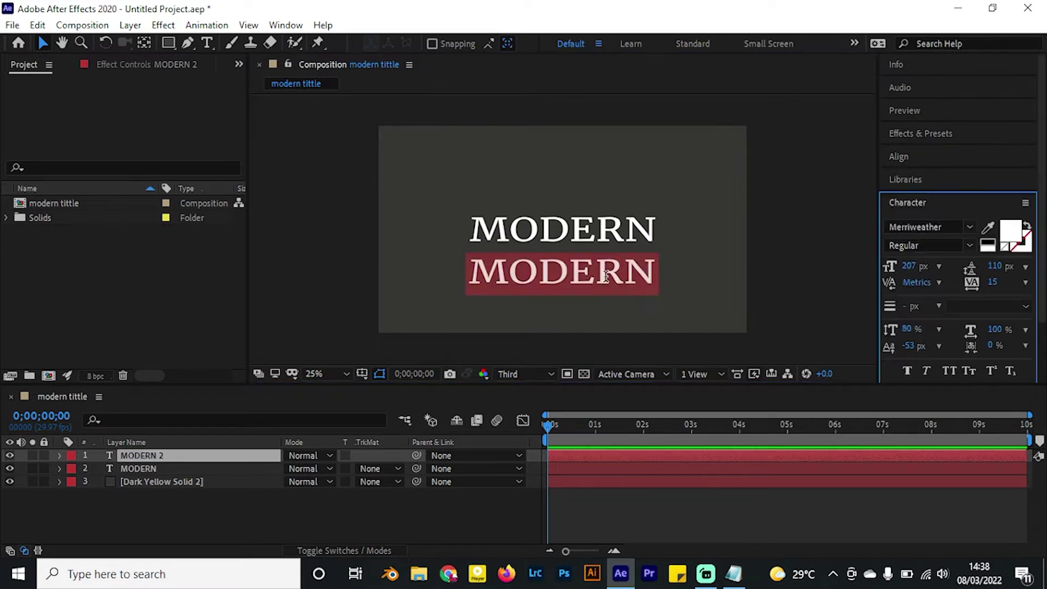
{"action": "type", "text": "TITLE"}
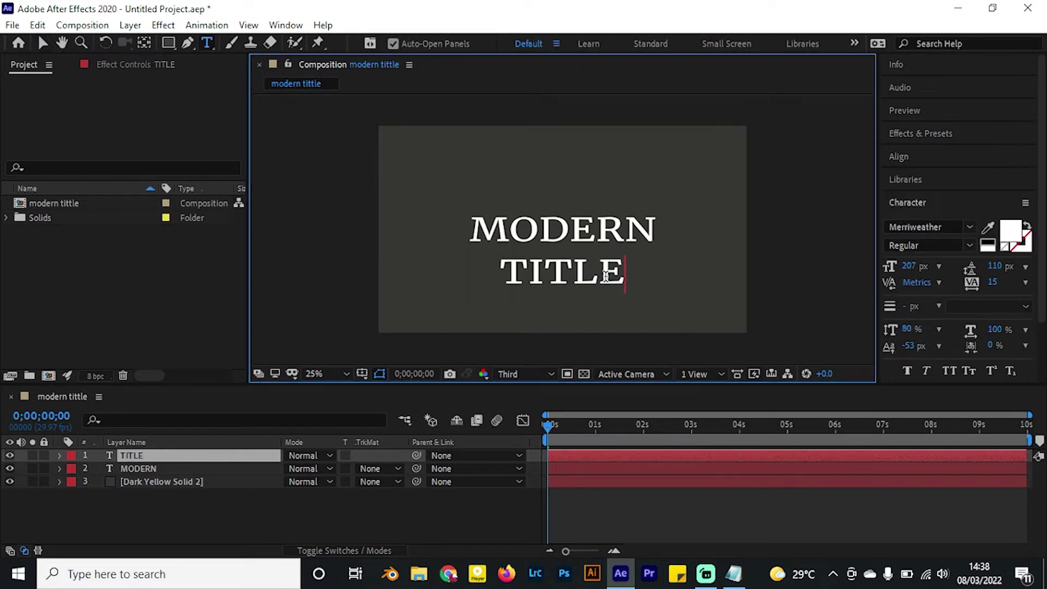
{"action": "left_click", "coordinate": [44, 43]}
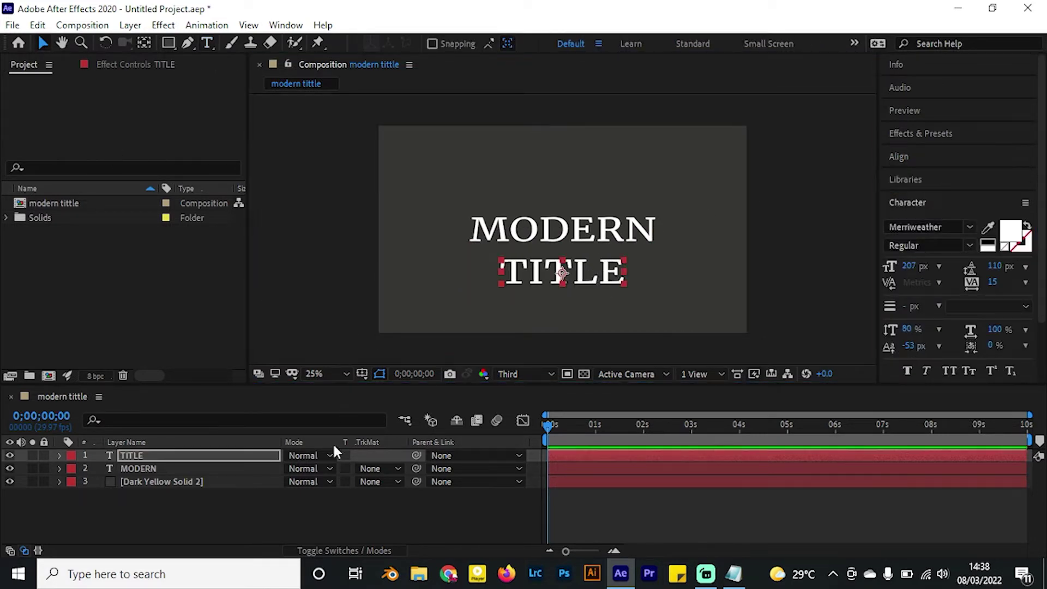
Set the MODERN text's font to Oswald in the Regular style with a tracking of -46
{"action": "left_click", "coordinate": [169, 468]}
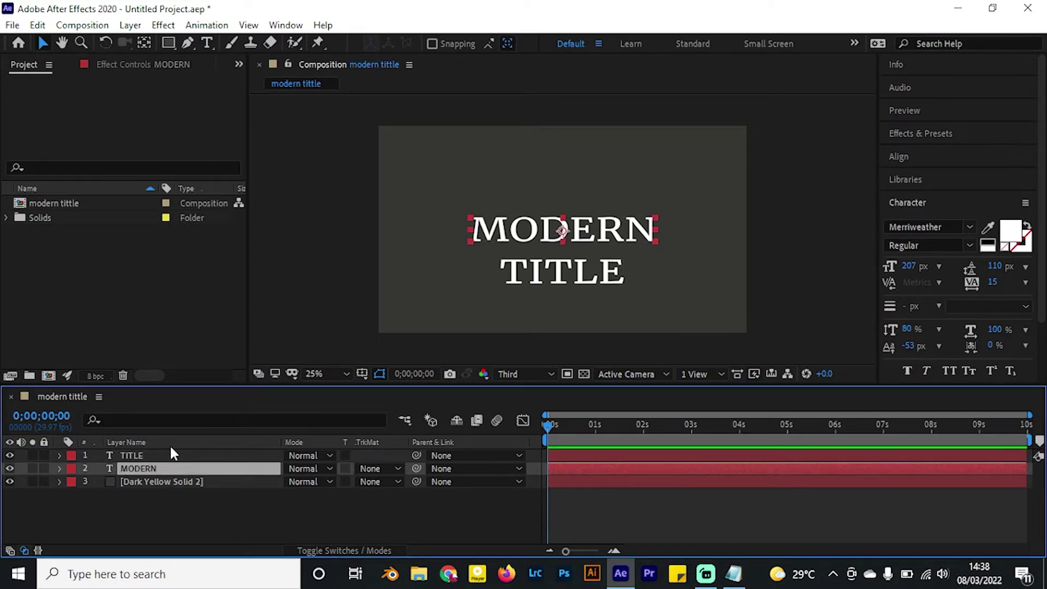
{"action": "left_click", "coordinate": [926, 226]}
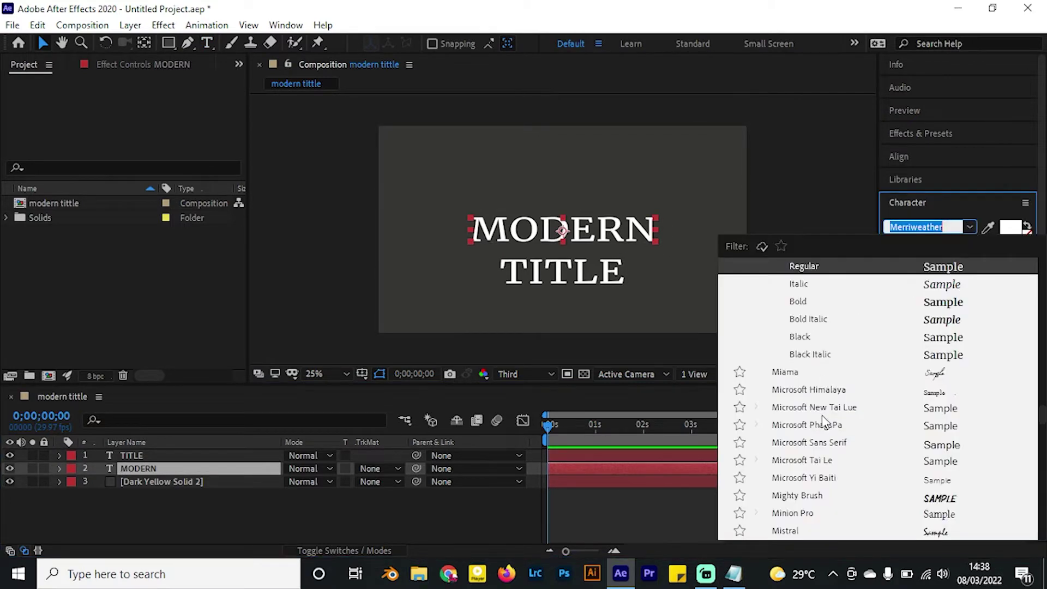
{"action": "scroll", "coordinate": [840, 408], "scroll_direction": "up", "scroll_amount": 8}
{"action": "scroll", "coordinate": [848, 347], "scroll_direction": "up", "scroll_amount": 4}
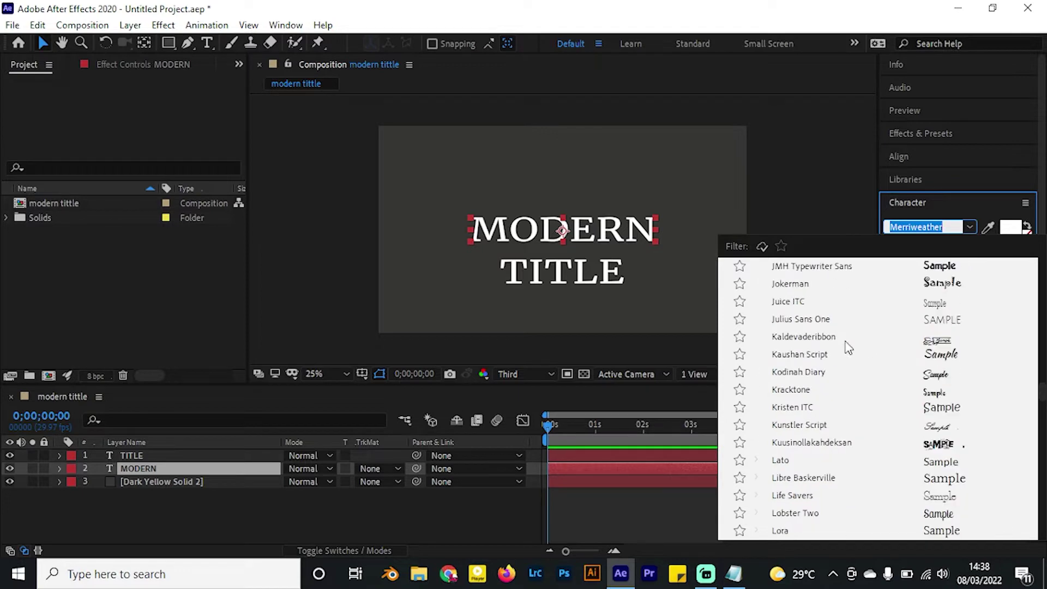
{"action": "scroll", "coordinate": [848, 347], "scroll_direction": "up", "scroll_amount": 4}
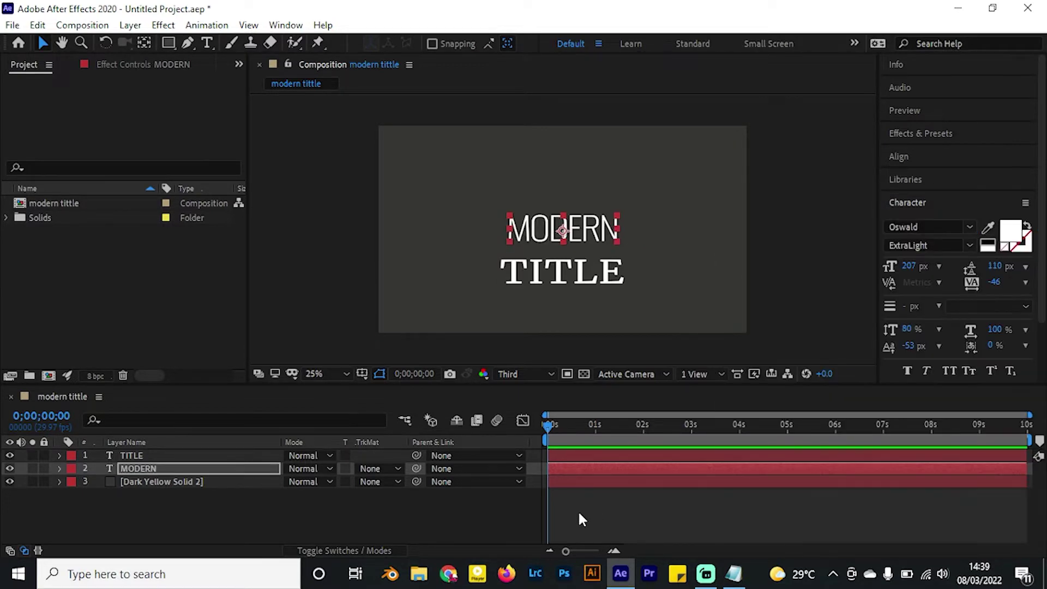
{"action": "left_click", "coordinate": [578, 509]}
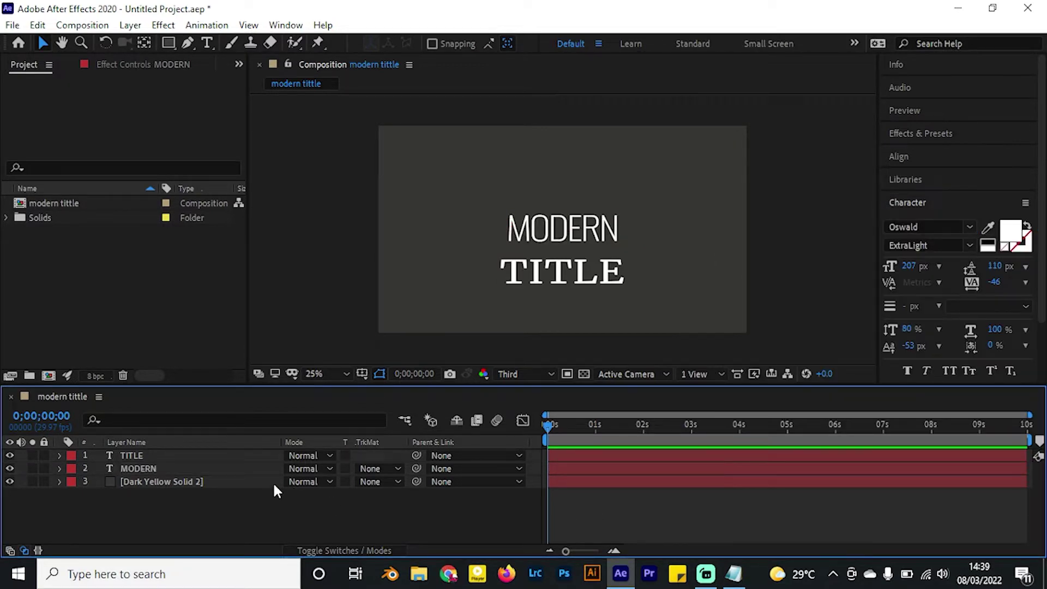
{"action": "left_click", "coordinate": [142, 472]}
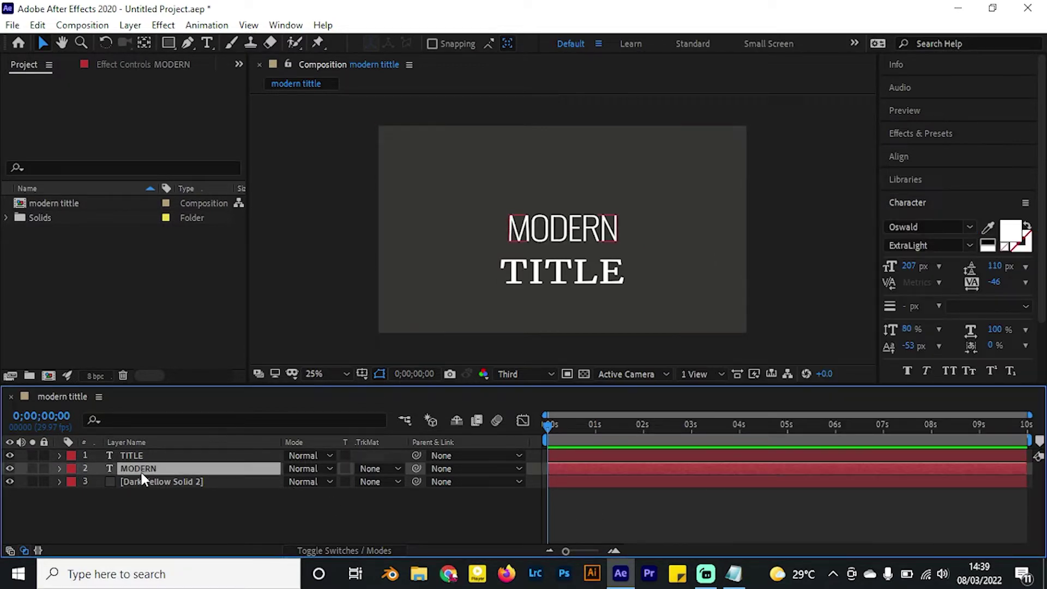
{"action": "left_click", "coordinate": [969, 246]}
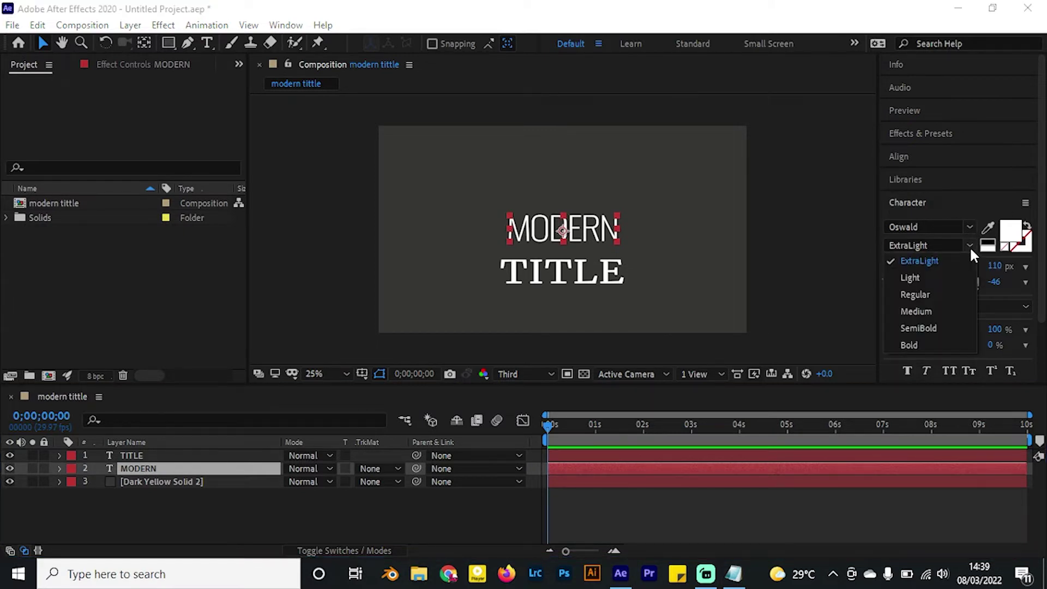
{"action": "left_click", "coordinate": [916, 294]}
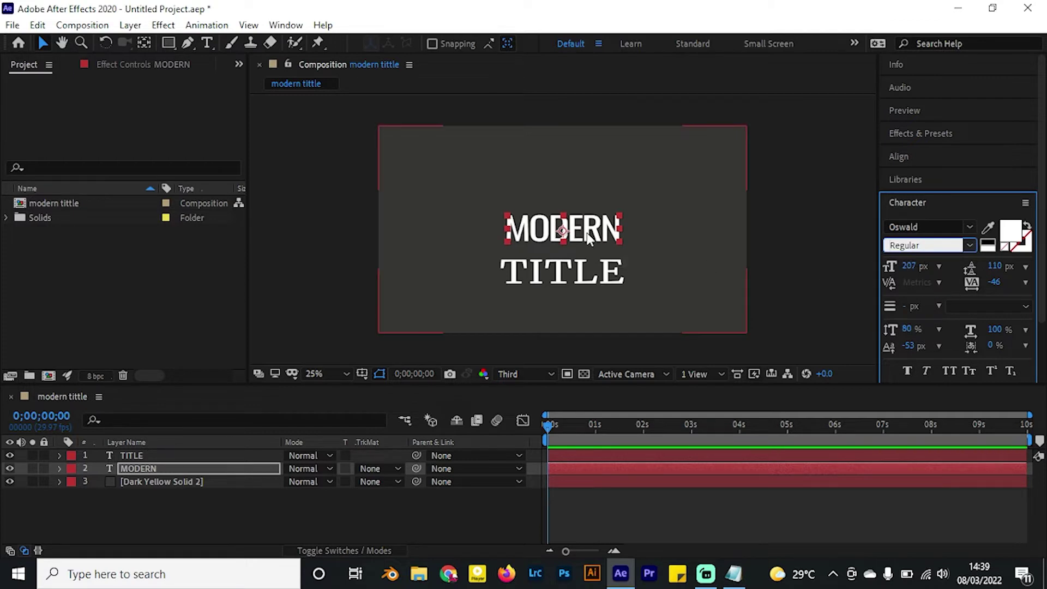
Set the TITLE text to Merriweather Light at 90 px with a tracking of 202, and place it just beneath MODERN
{"action": "left_click", "coordinate": [582, 274]}
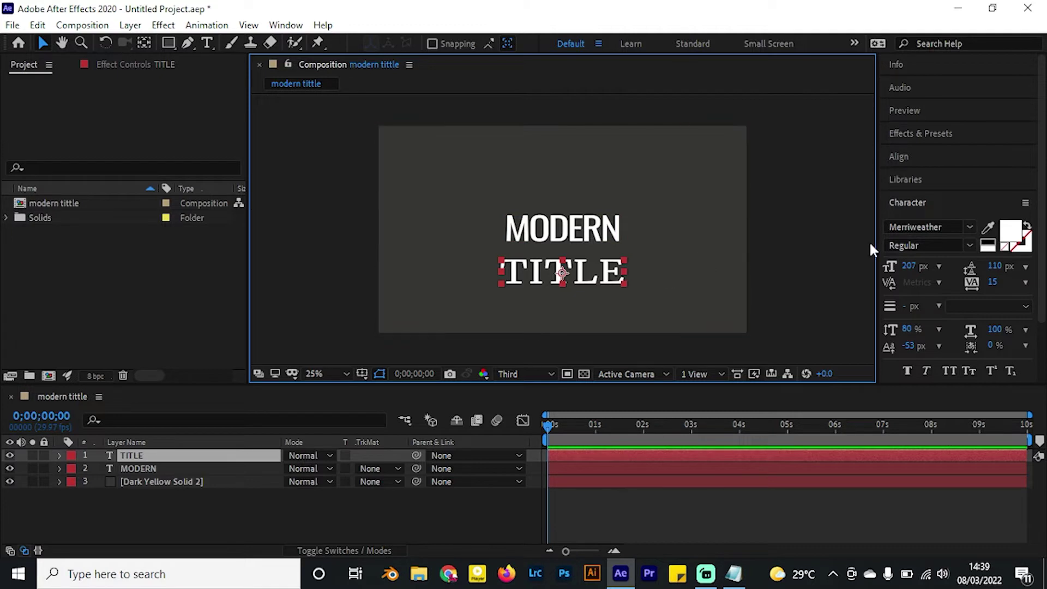
{"action": "left_click", "coordinate": [970, 245]}
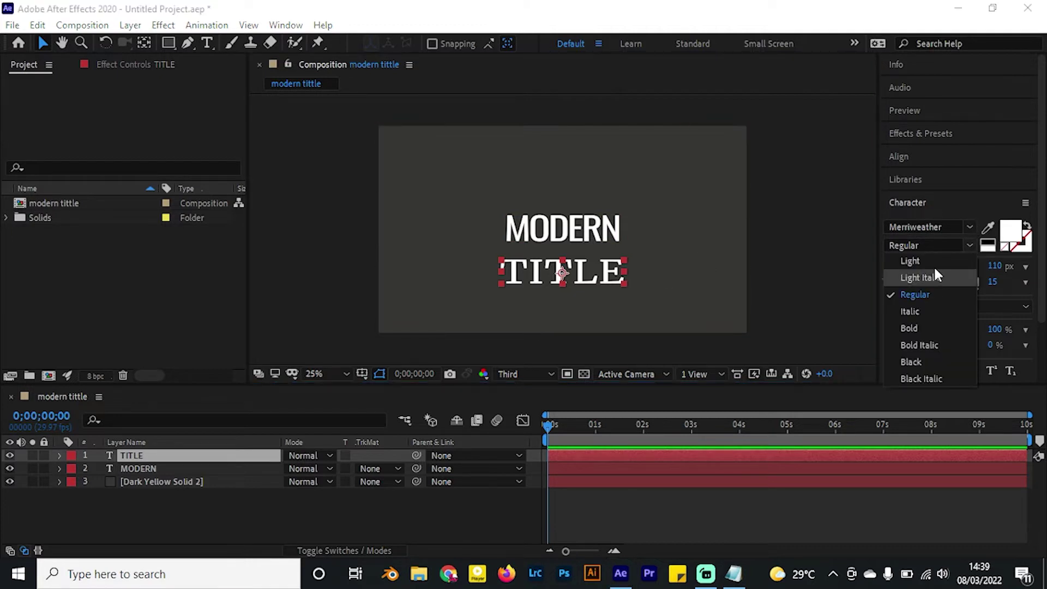
{"action": "left_click", "coordinate": [929, 266]}
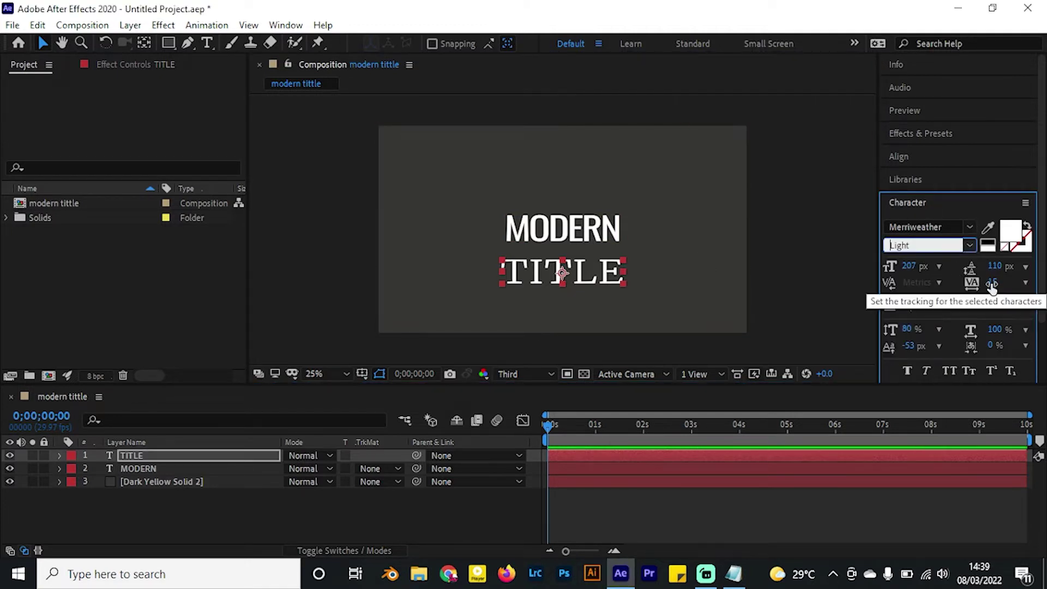
{"action": "left_click_drag", "start_coordinate": [997, 284], "coordinate": [583, 248]}
Widen the letter spacing of the MODERN text to a tracking of 145
{"action": "left_click", "coordinate": [583, 246]}
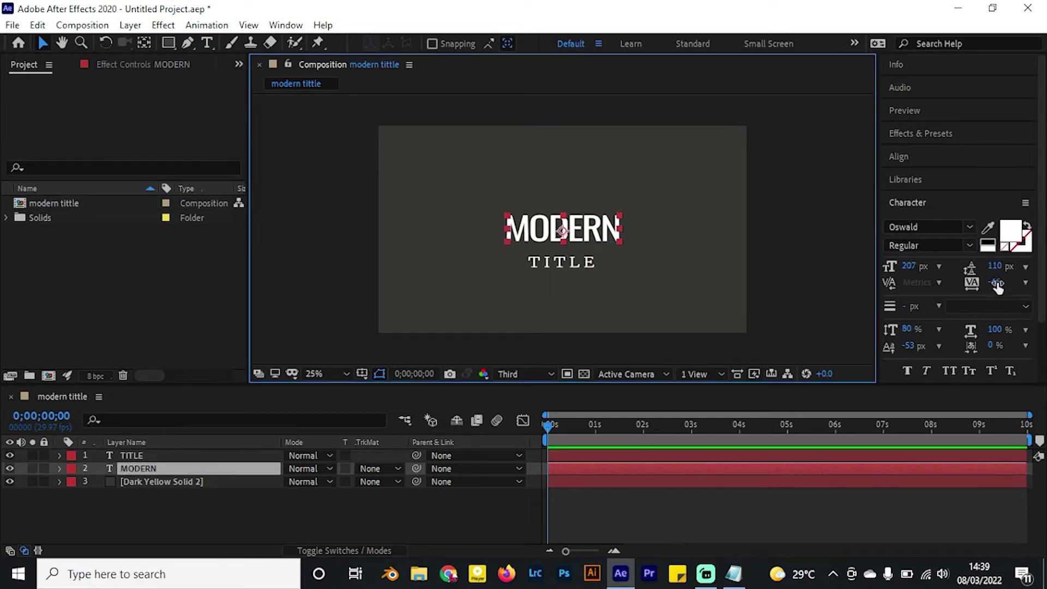
{"action": "left_click_drag", "start_coordinate": [994, 283], "coordinate": [1023, 279]}
{"action": "left_click", "coordinate": [814, 219]}
{"action": "left_click", "coordinate": [812, 214]}
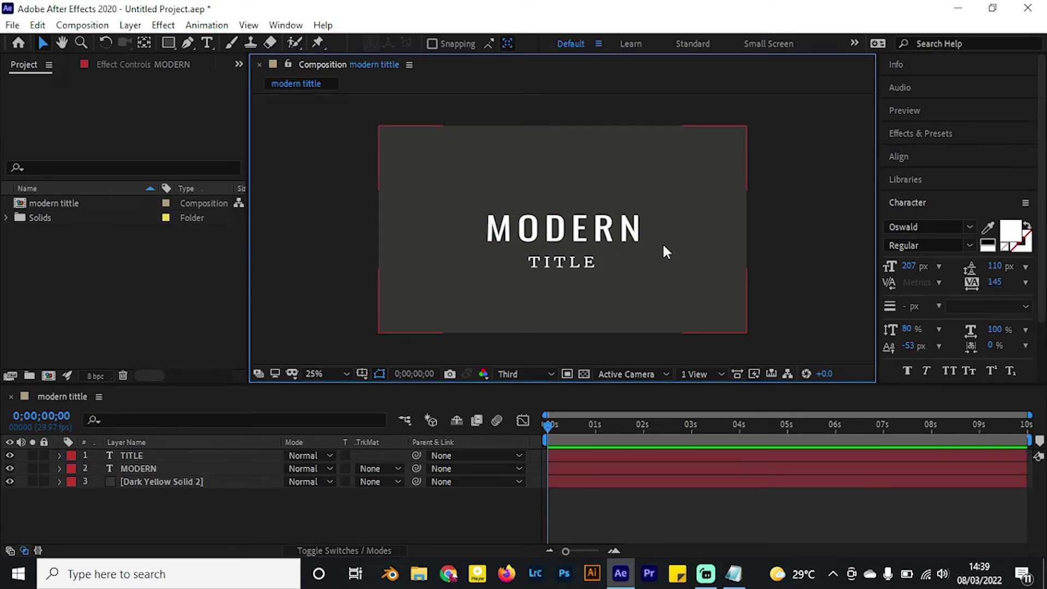
{"action": "left_click", "coordinate": [584, 263]}
{"action": "left_click", "coordinate": [579, 226]}
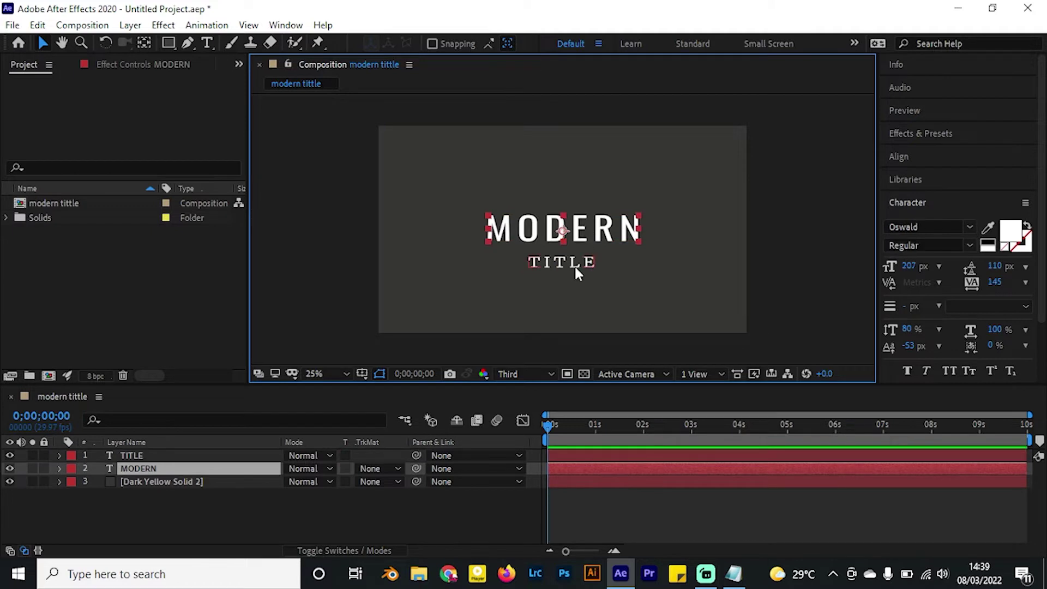
{"action": "left_click", "coordinate": [567, 264]}
{"action": "left_click", "coordinate": [596, 232]}
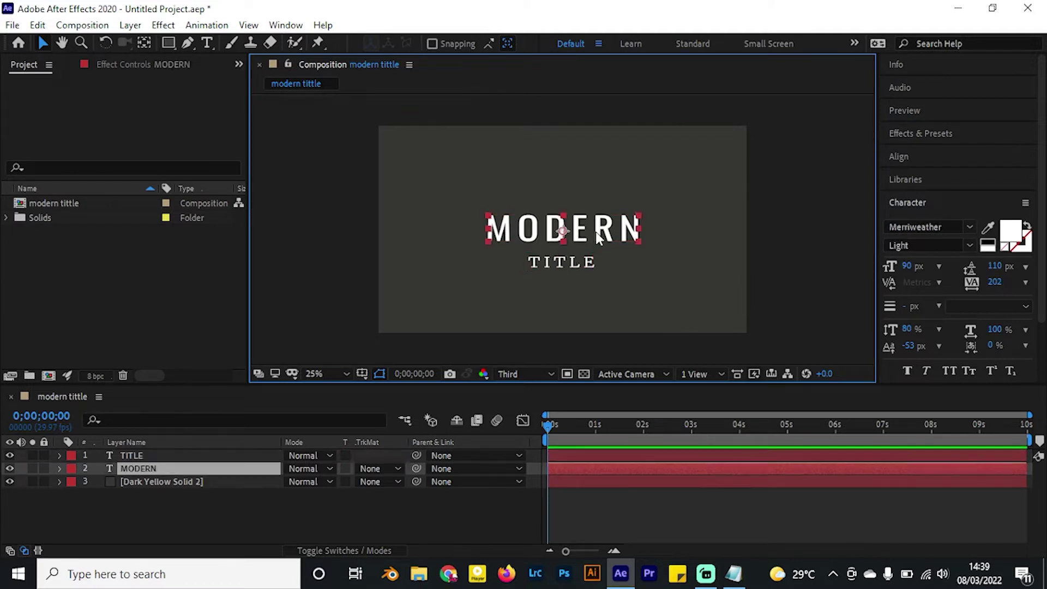
{"action": "left_click", "coordinate": [153, 470]}
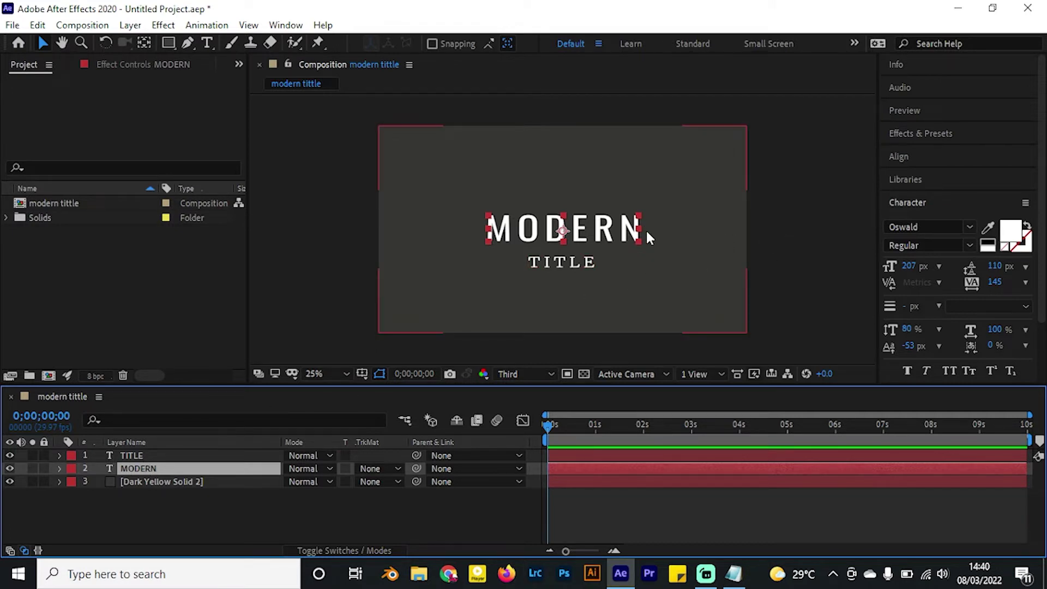
{"action": "left_click", "coordinate": [189, 510]}
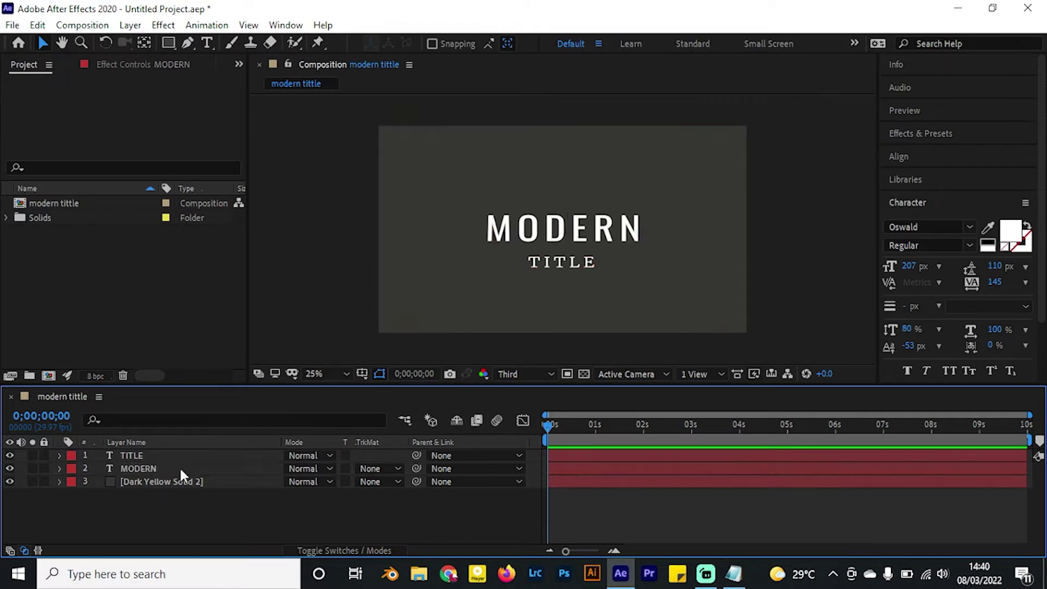
{"action": "left_click", "coordinate": [174, 468]}
Hide the TITLE layer so only the MODERN text and the background solid are displayed
{"action": "left_click", "coordinate": [565, 265]}
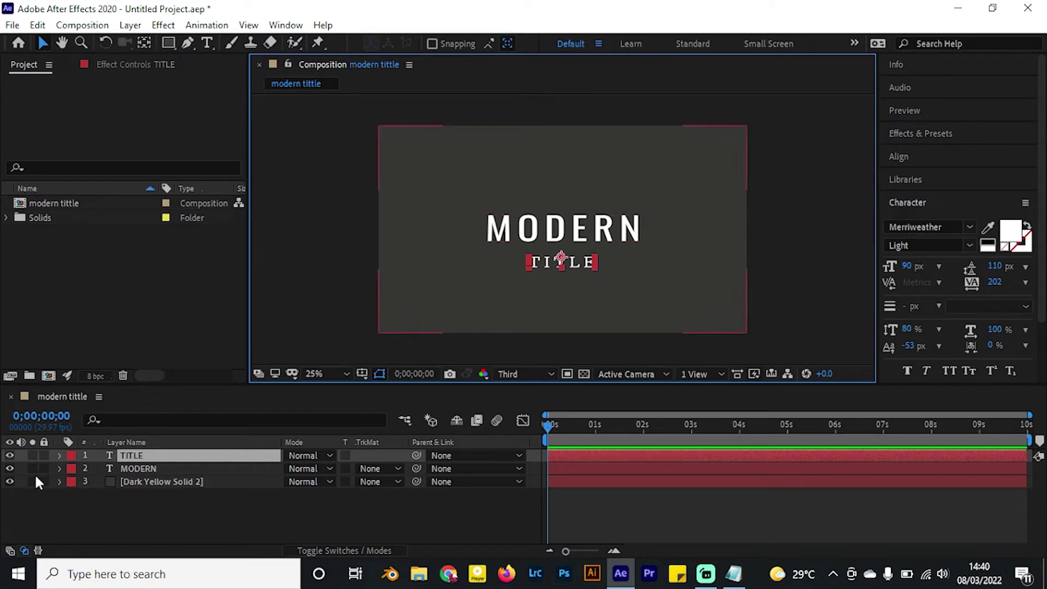
{"action": "left_click", "coordinate": [10, 456]}
{"action": "left_click", "coordinate": [563, 233]}
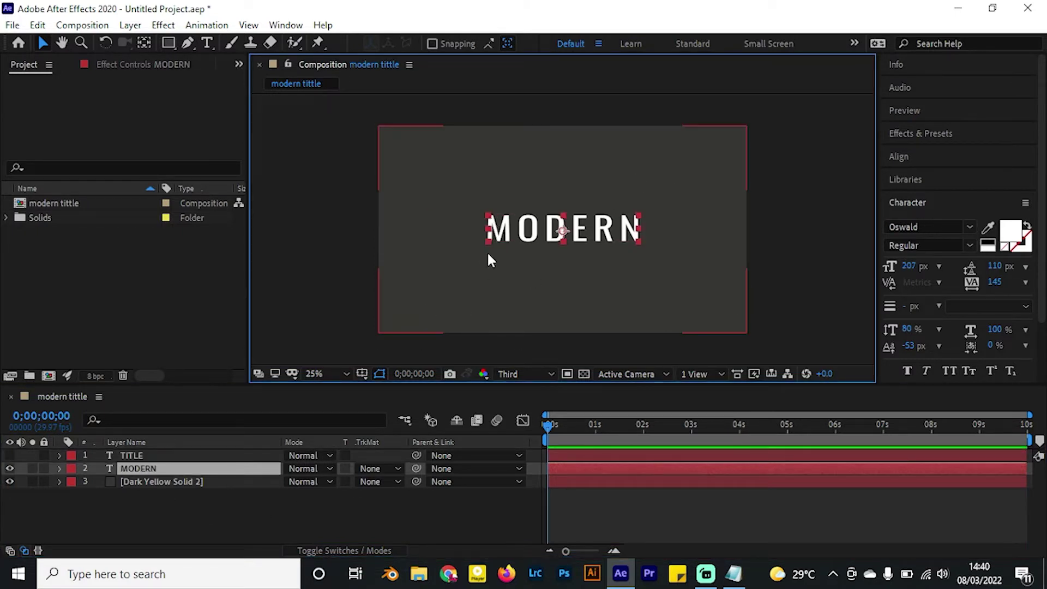
{"action": "left_click", "coordinate": [218, 500]}
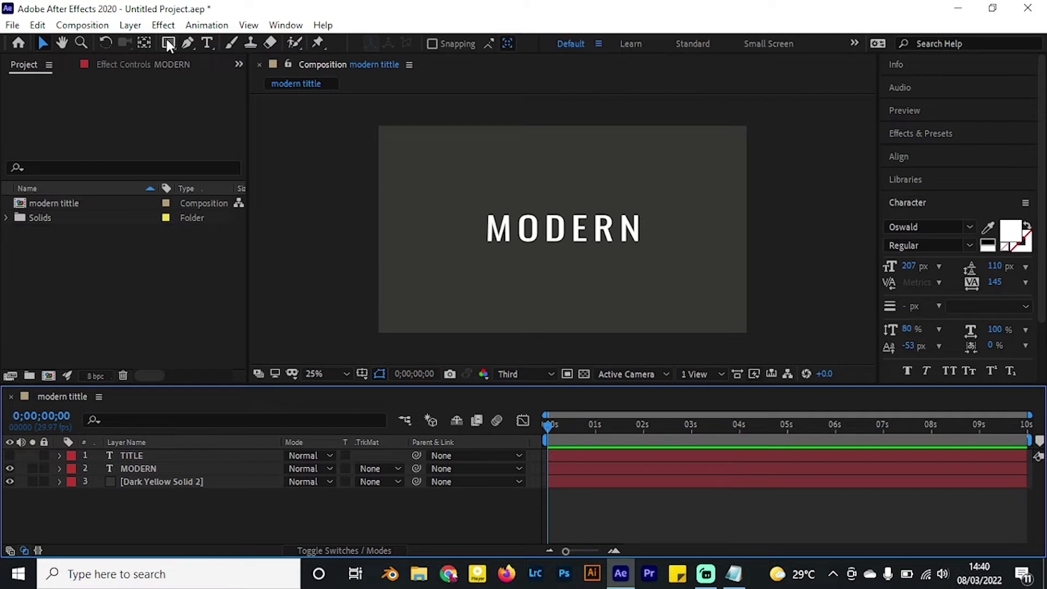
Draw a black rectangle shape slightly wider than the MODERN text below it, and move it up to cover the text
{"action": "left_click", "coordinate": [168, 43]}
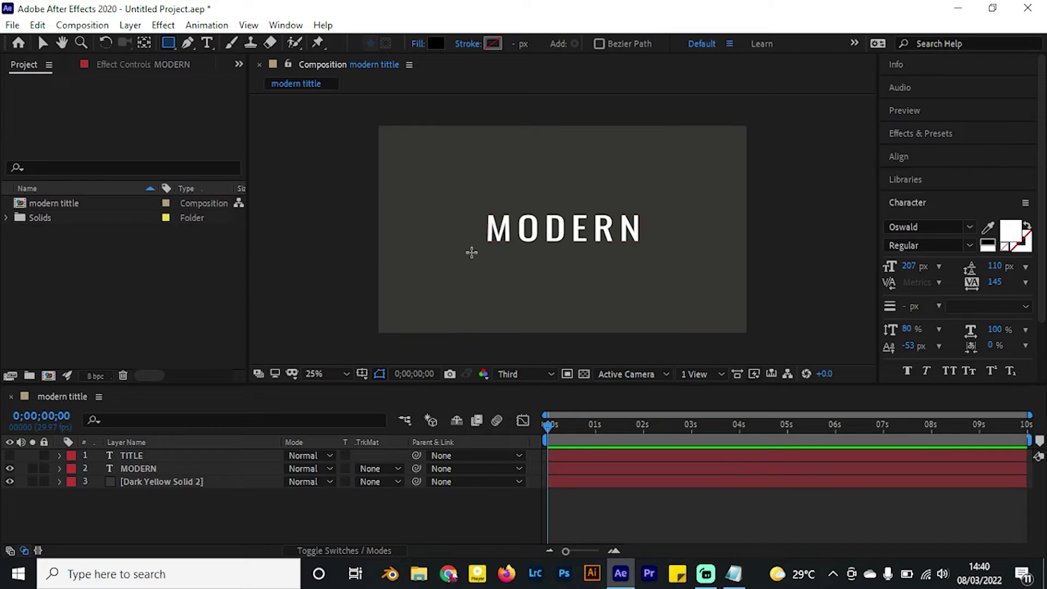
{"action": "left_click_drag", "start_coordinate": [481, 251], "coordinate": [648, 293]}
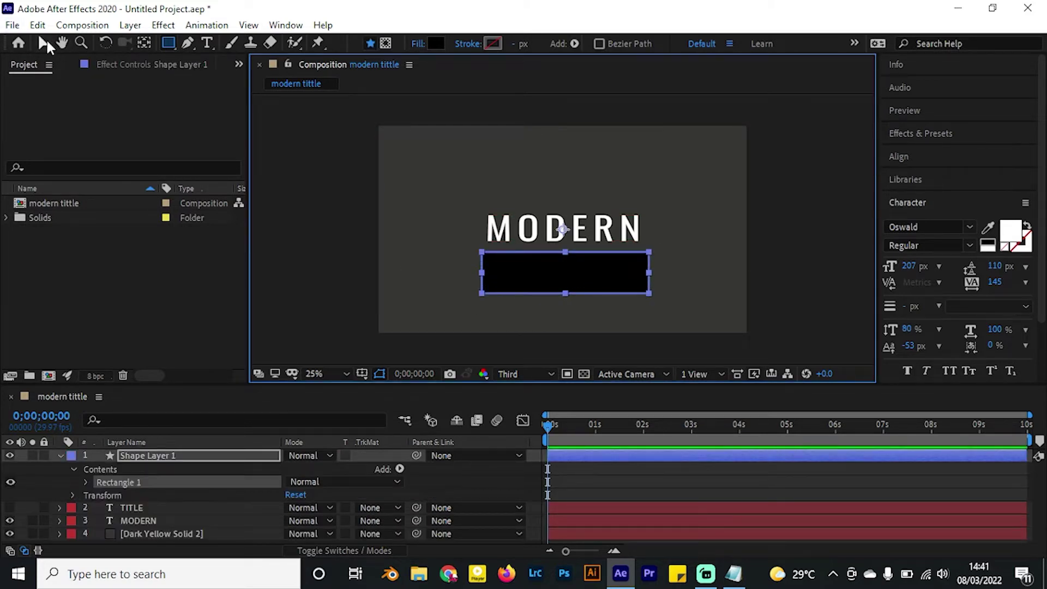
{"action": "left_click", "coordinate": [44, 42]}
{"action": "left_click", "coordinate": [498, 269]}
{"action": "left_click_drag", "start_coordinate": [619, 275], "coordinate": [624, 227]}
{"action": "left_click", "coordinate": [60, 455]}
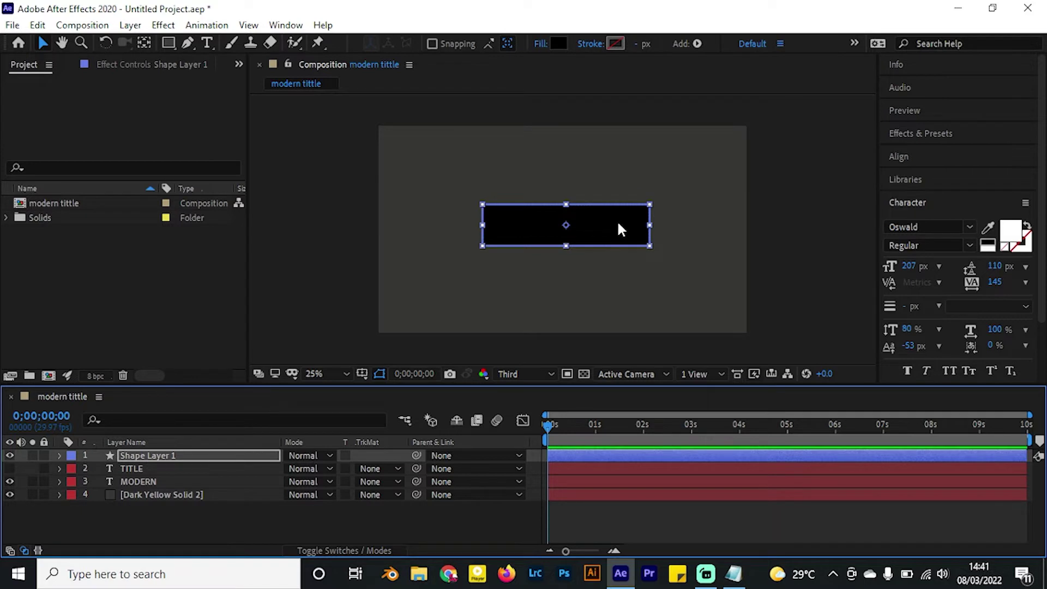
Move the black rectangle's shape layer directly above the MODERN layer in the layer stack
{"action": "left_click", "coordinate": [157, 482]}
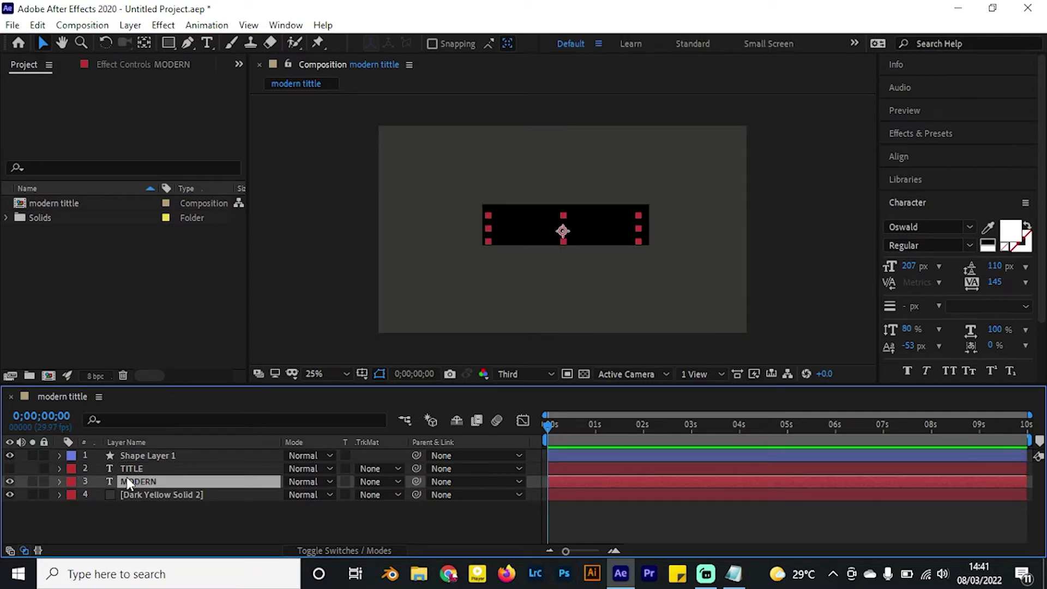
{"action": "left_click_drag", "start_coordinate": [144, 457], "coordinate": [153, 476]}
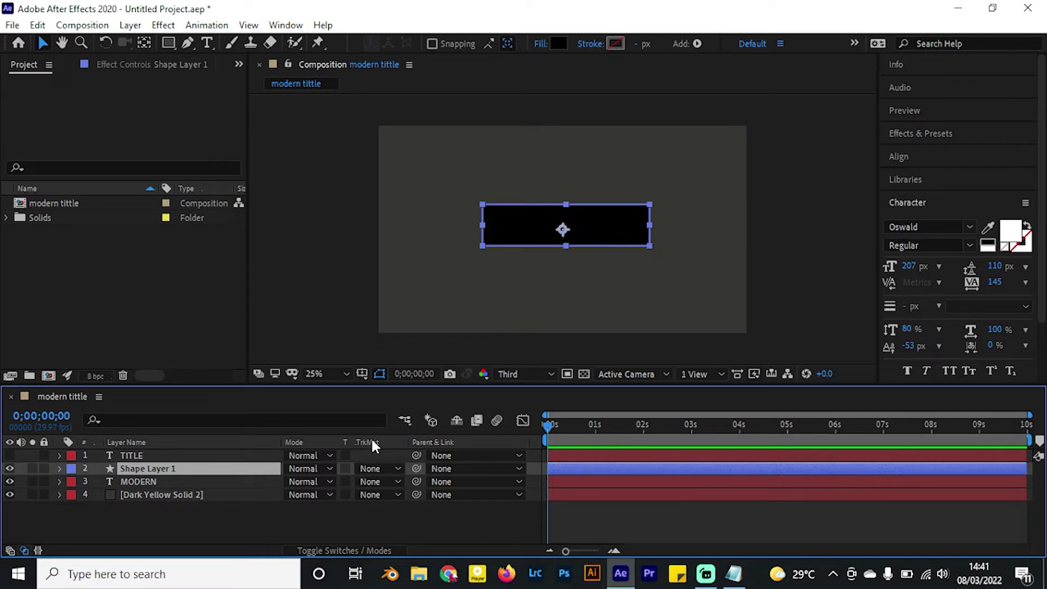
{"action": "left_click", "coordinate": [324, 550]}
{"action": "left_click", "coordinate": [324, 551]}
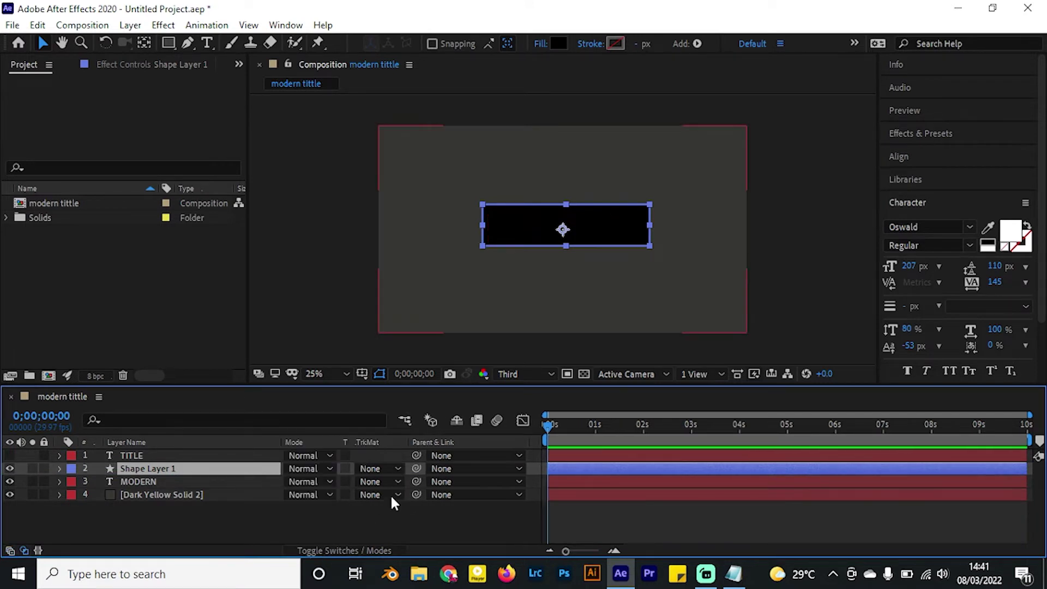
Set the MODERN layer's track matte to Alpha Matte "Shape Layer 1"
{"action": "left_click", "coordinate": [163, 481]}
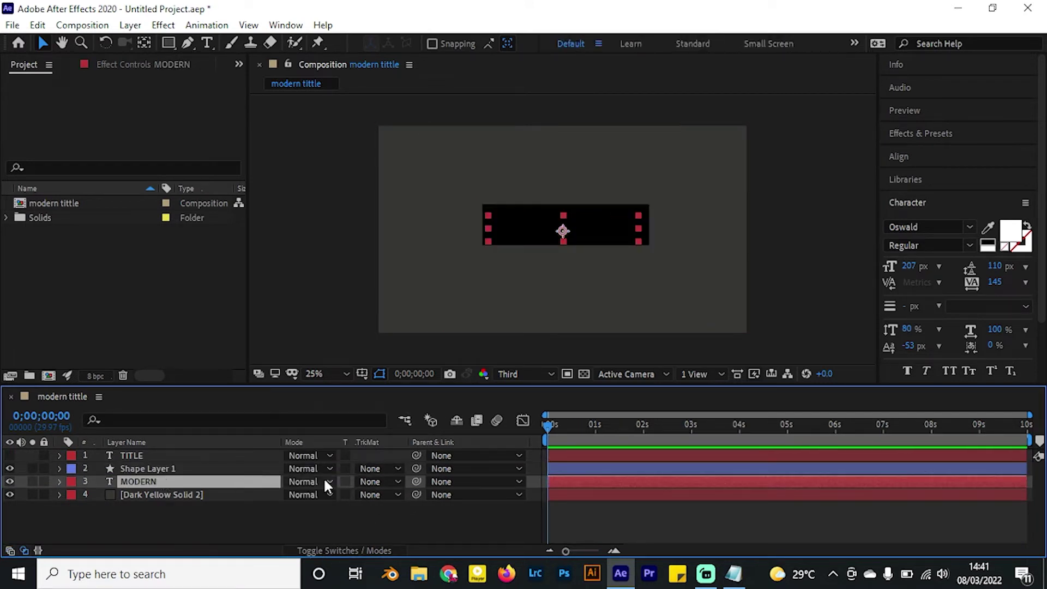
{"action": "left_click", "coordinate": [378, 480]}
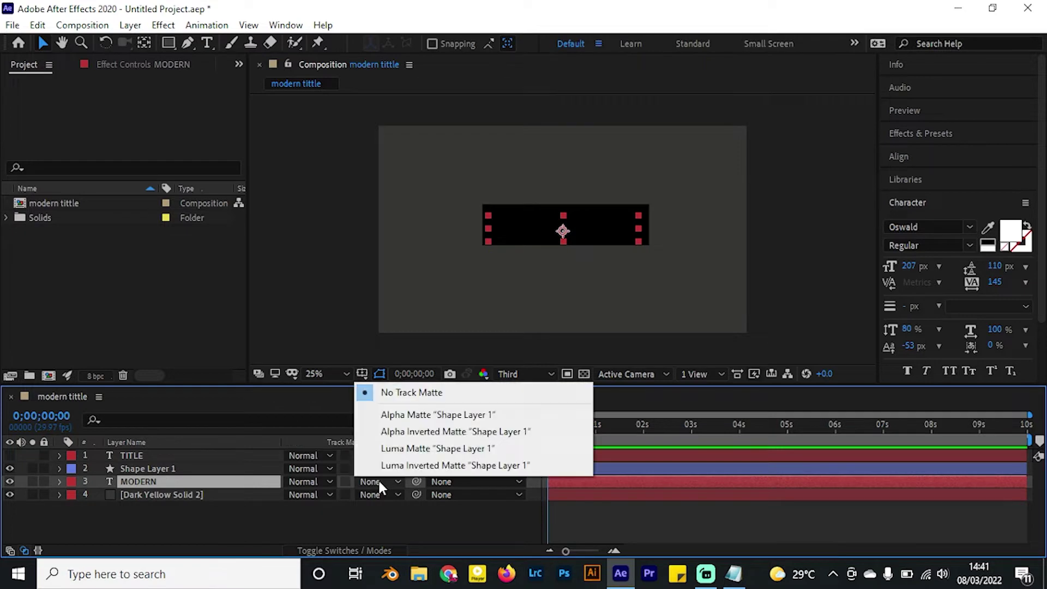
{"action": "left_click", "coordinate": [418, 415]}
{"action": "left_click", "coordinate": [158, 469]}
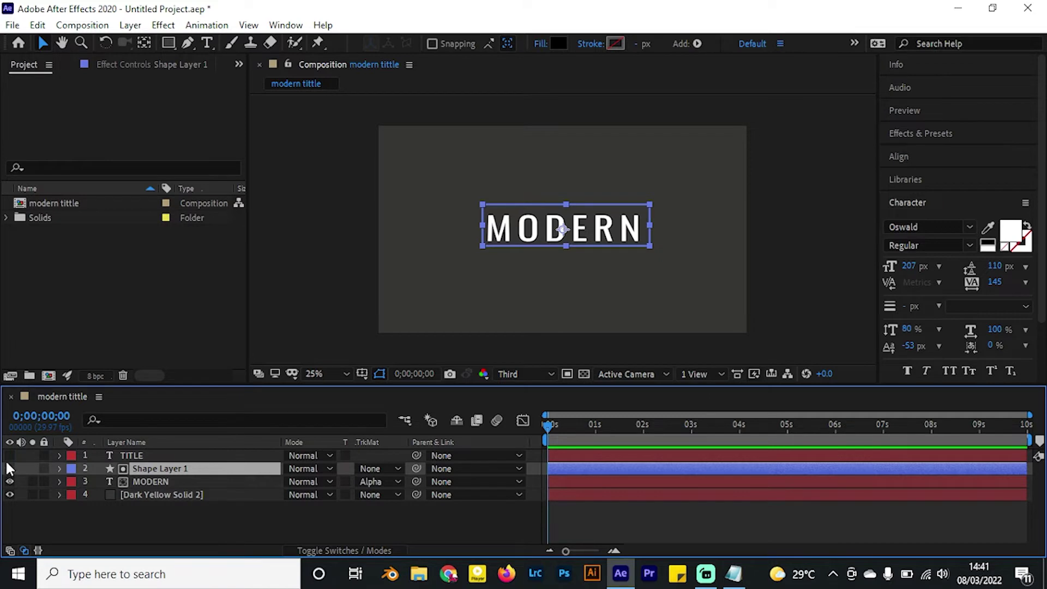
Keyframe MODERN's position to rise from 962.0, 760.3 at the start to 962.0, 548.3 at 0;00;01;01, and preview it
{"action": "left_click", "coordinate": [153, 480]}
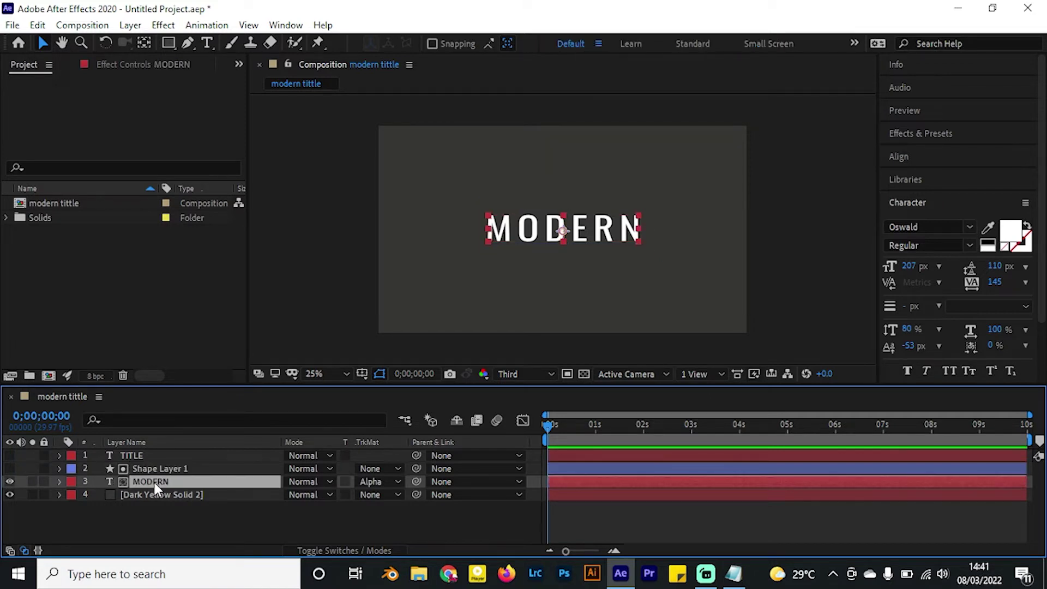
{"action": "key", "text": "p"}
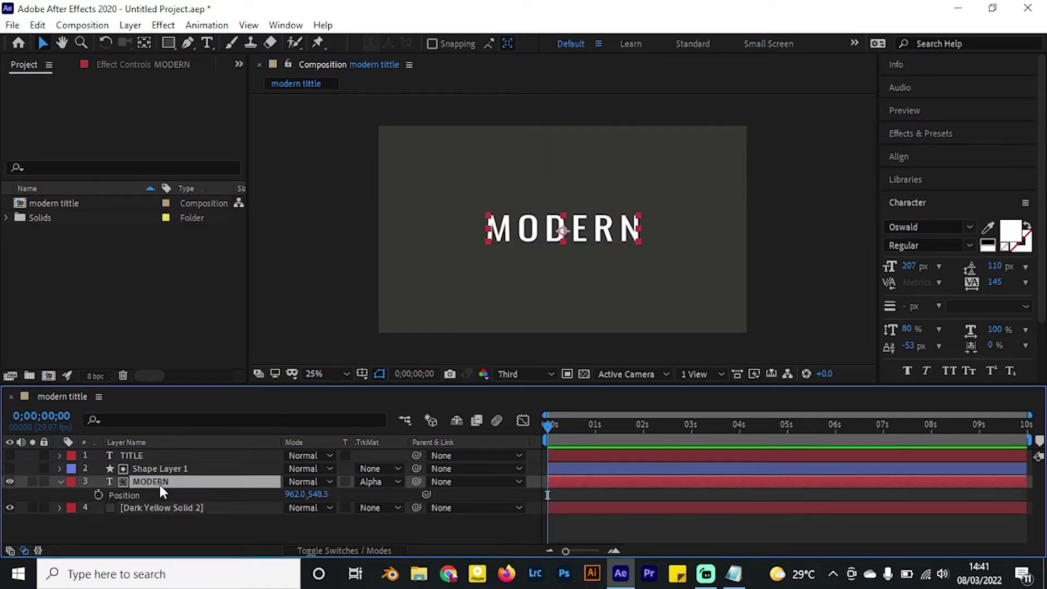
{"action": "left_click", "coordinate": [98, 493]}
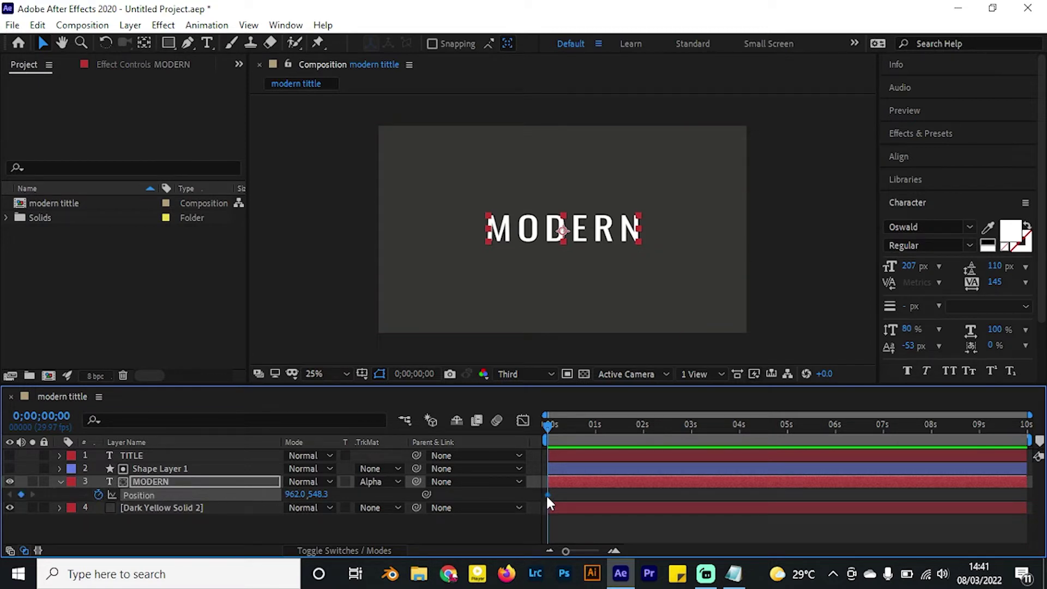
{"action": "left_click_drag", "start_coordinate": [547, 494], "coordinate": [596, 496]}
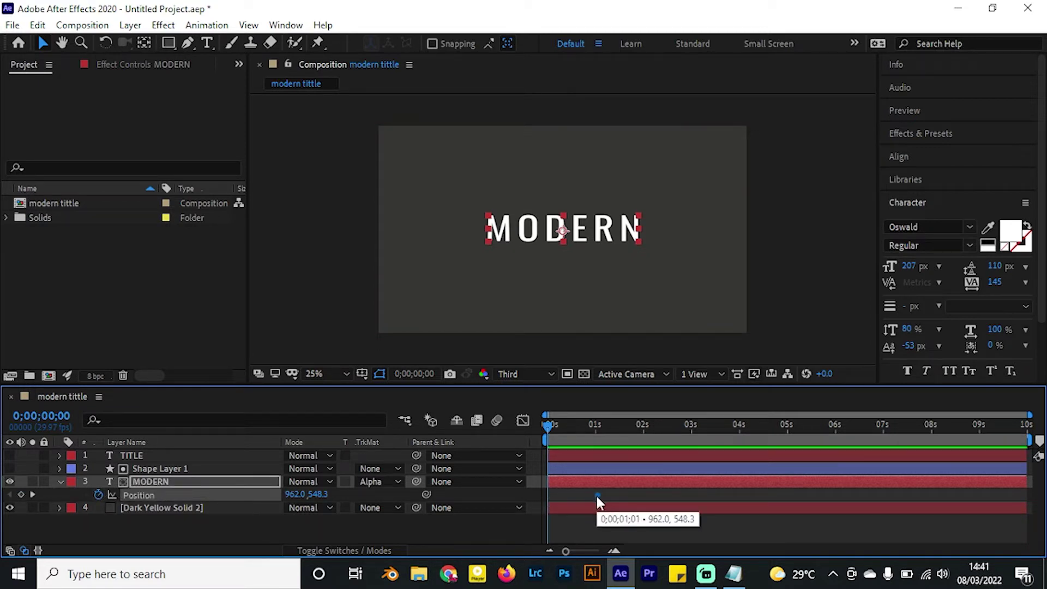
{"action": "left_click_drag", "start_coordinate": [318, 494], "coordinate": [441, 481]}
{"action": "key", "text": "space"}
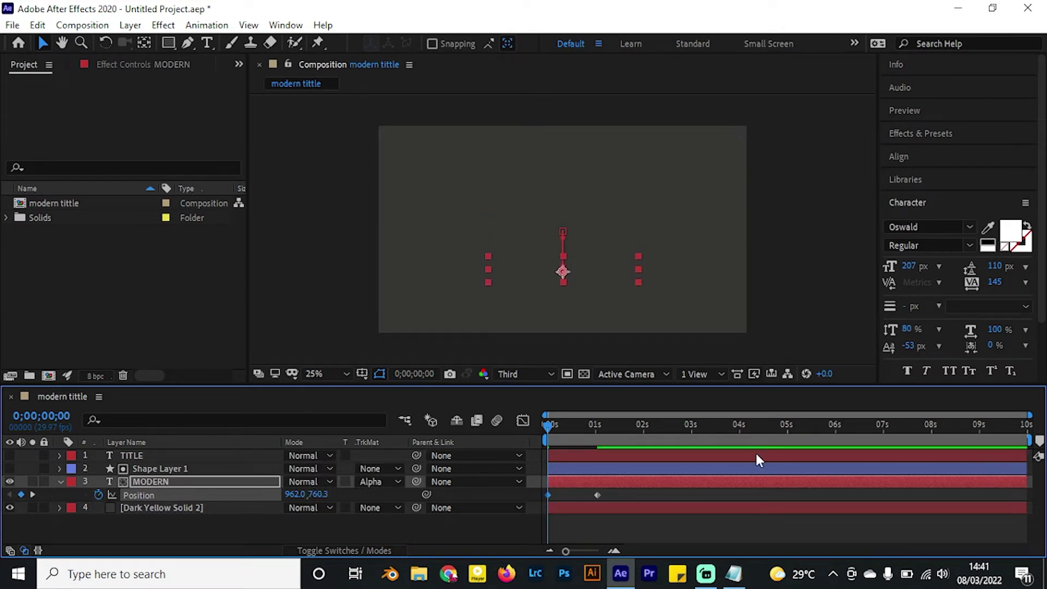
{"action": "key", "text": "space"}
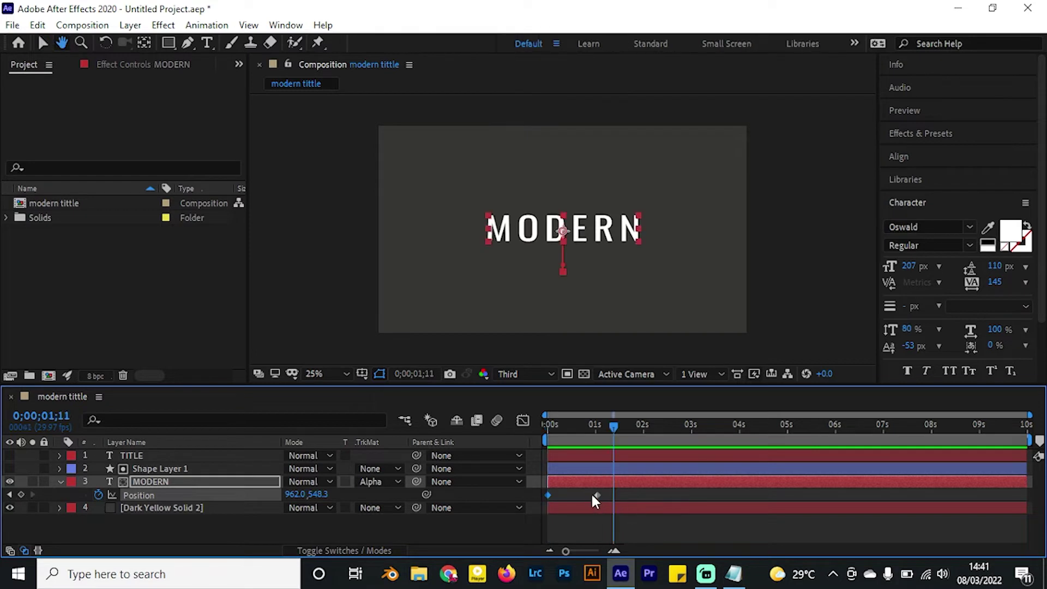
Shorten the MODERN rise by moving its second position keyframe much closer to the start, and apply Easy Ease In to both keyframes
{"action": "left_click_drag", "start_coordinate": [592, 495], "coordinate": [562, 502]}
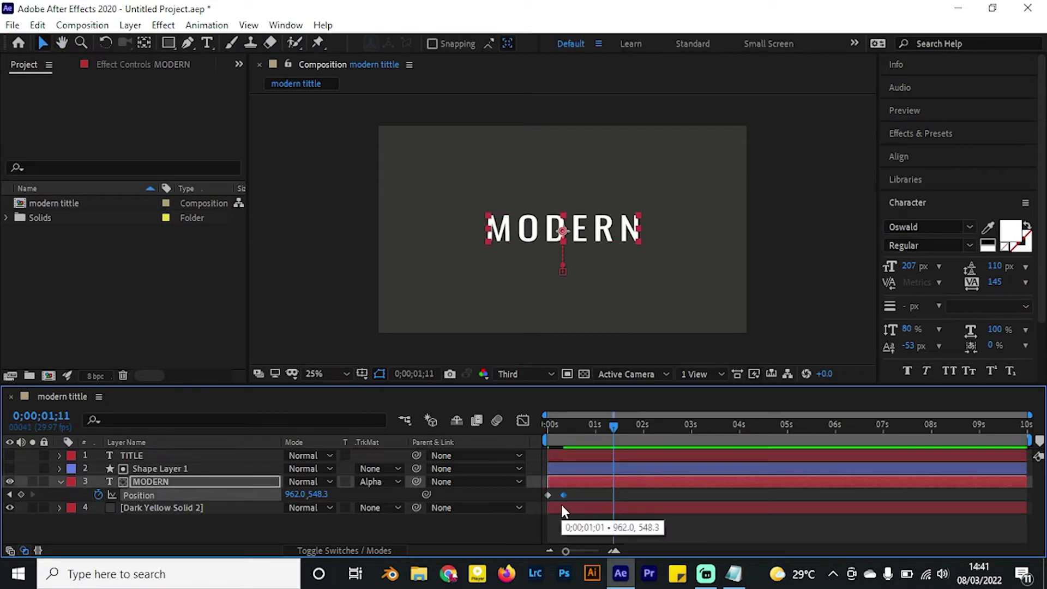
{"action": "key", "text": "space"}
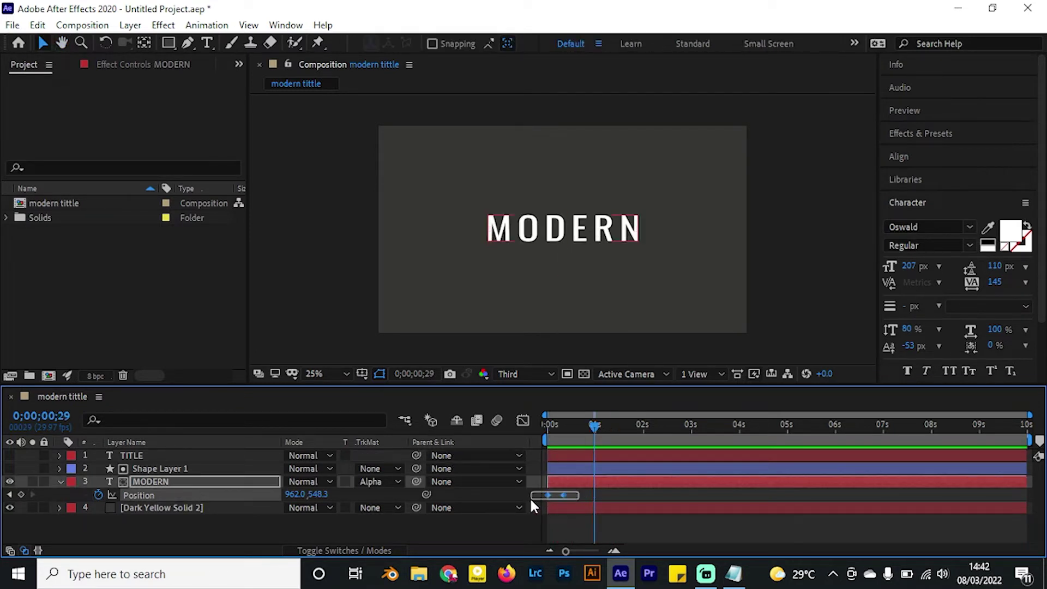
{"action": "right_click", "coordinate": [562, 495]}
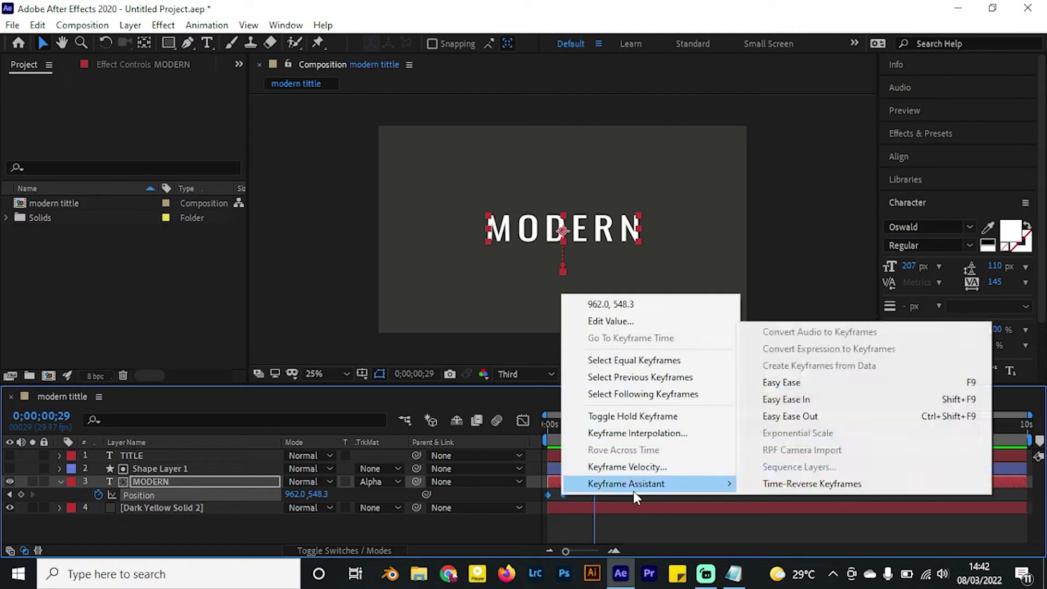
{"action": "left_click", "coordinate": [763, 398]}
{"action": "key", "text": "Home"}
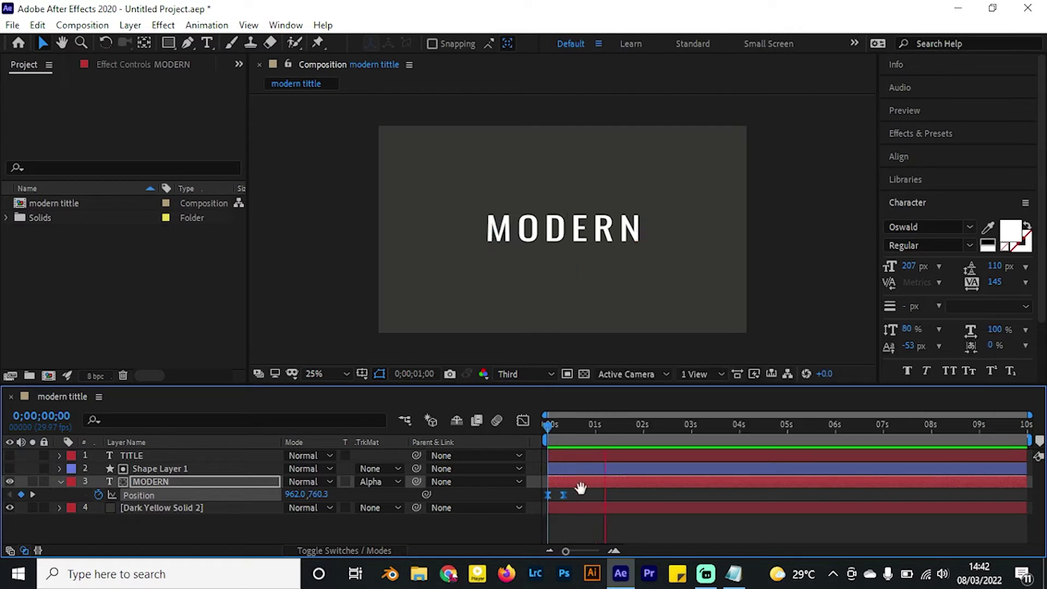
{"action": "key", "text": "space"}
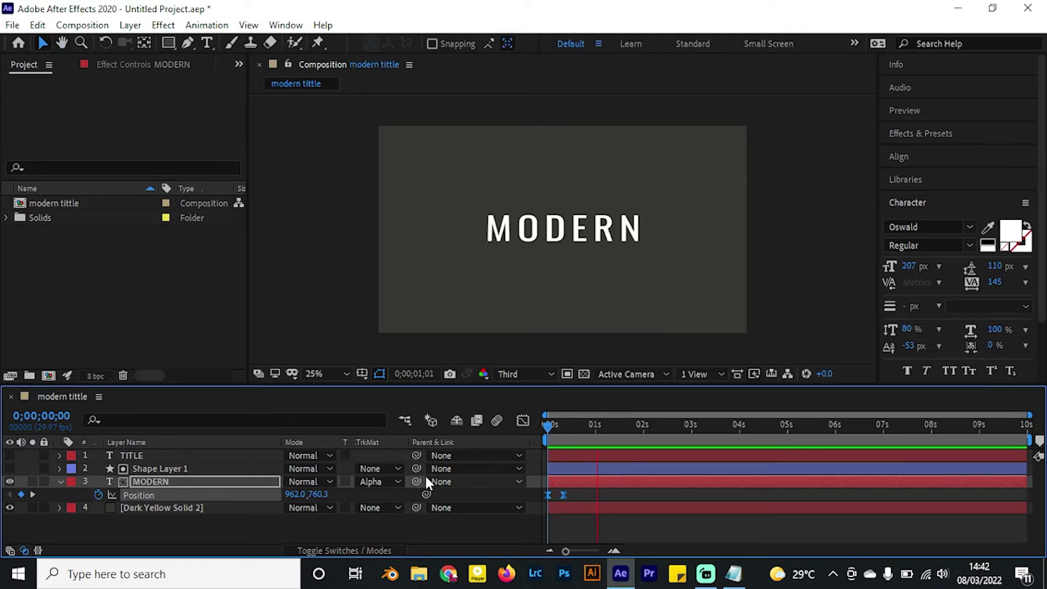
{"action": "key", "text": "space"}
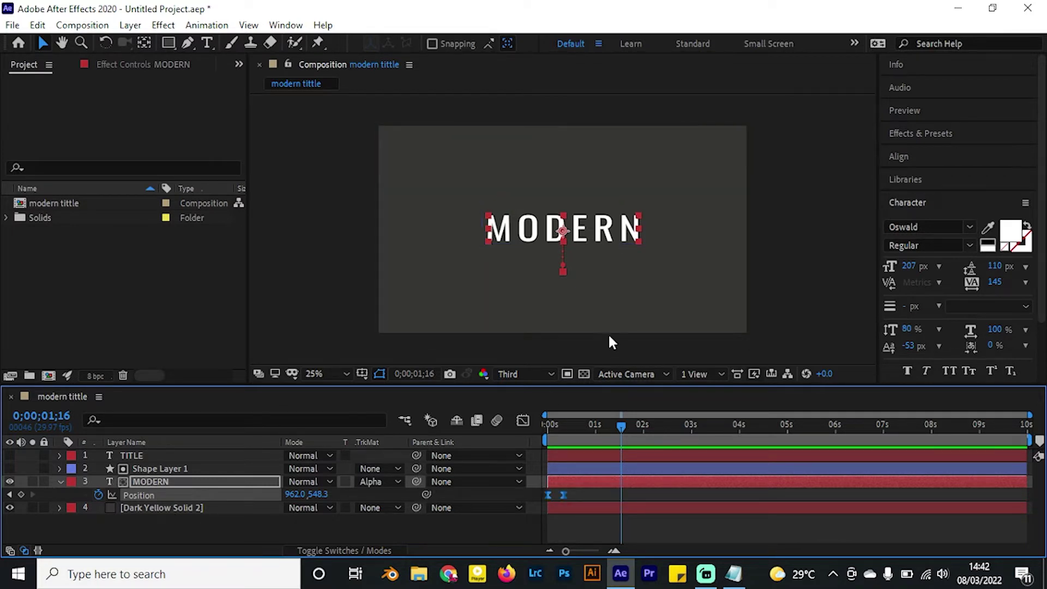
{"action": "left_click", "coordinate": [168, 45]}
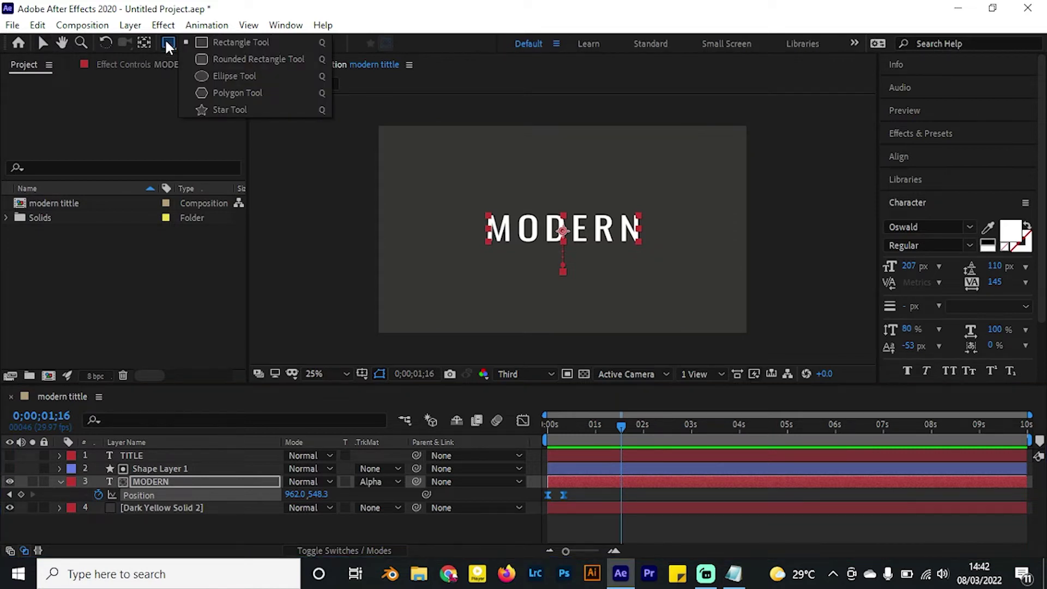
{"action": "left_click", "coordinate": [255, 46]}
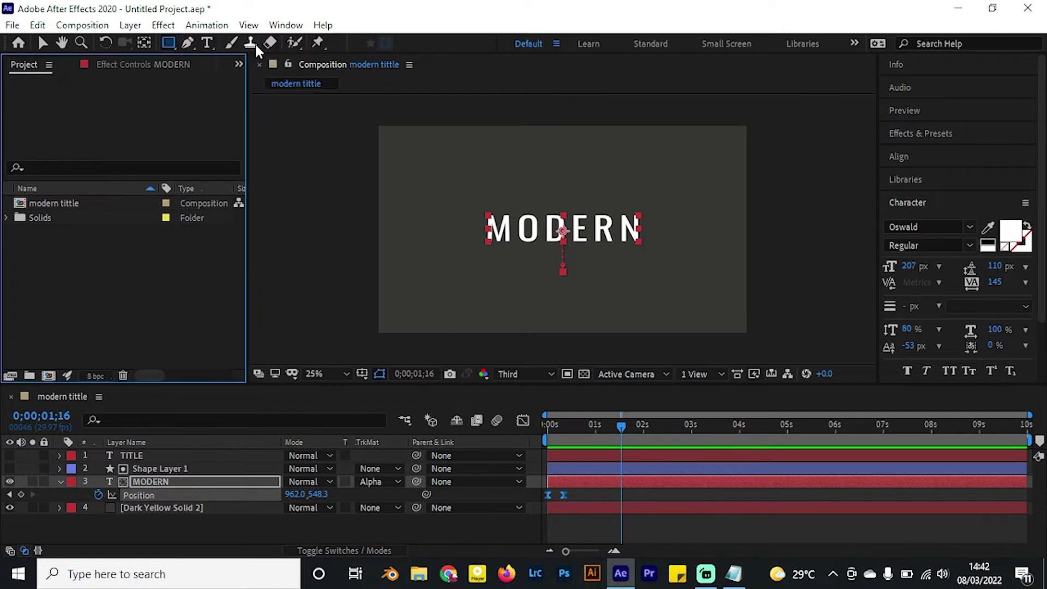
{"action": "left_click", "coordinate": [187, 43]}
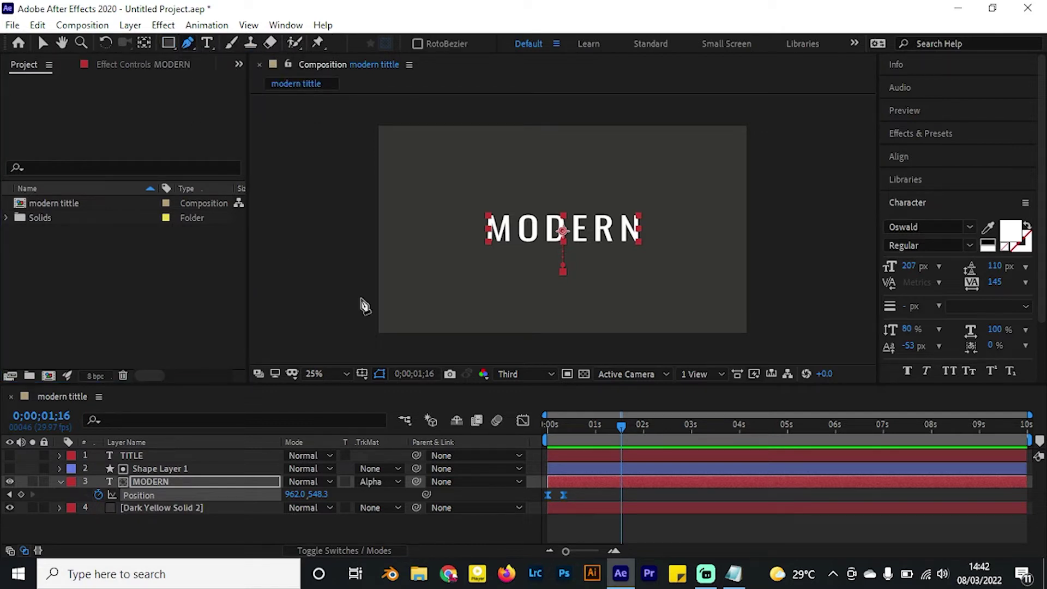
{"action": "left_click", "coordinate": [231, 526]}
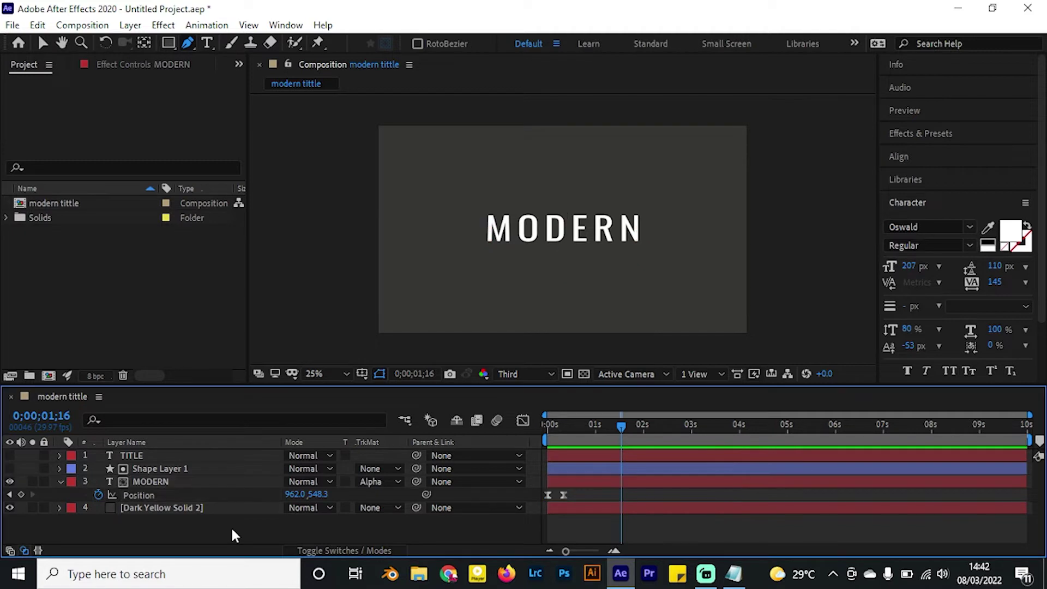
{"action": "left_click", "coordinate": [185, 482]}
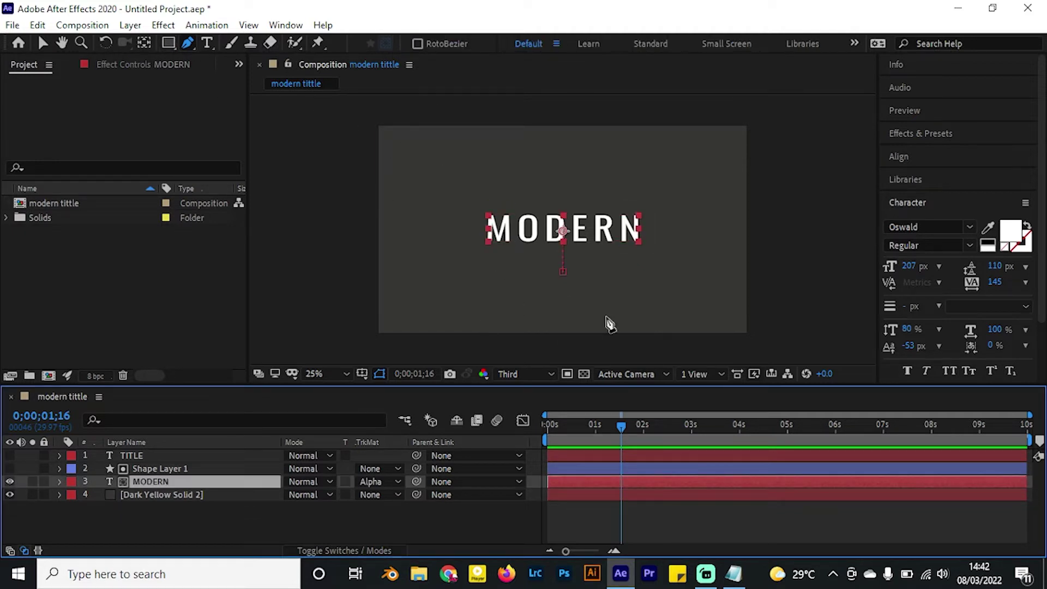
{"action": "left_click", "coordinate": [464, 273]}
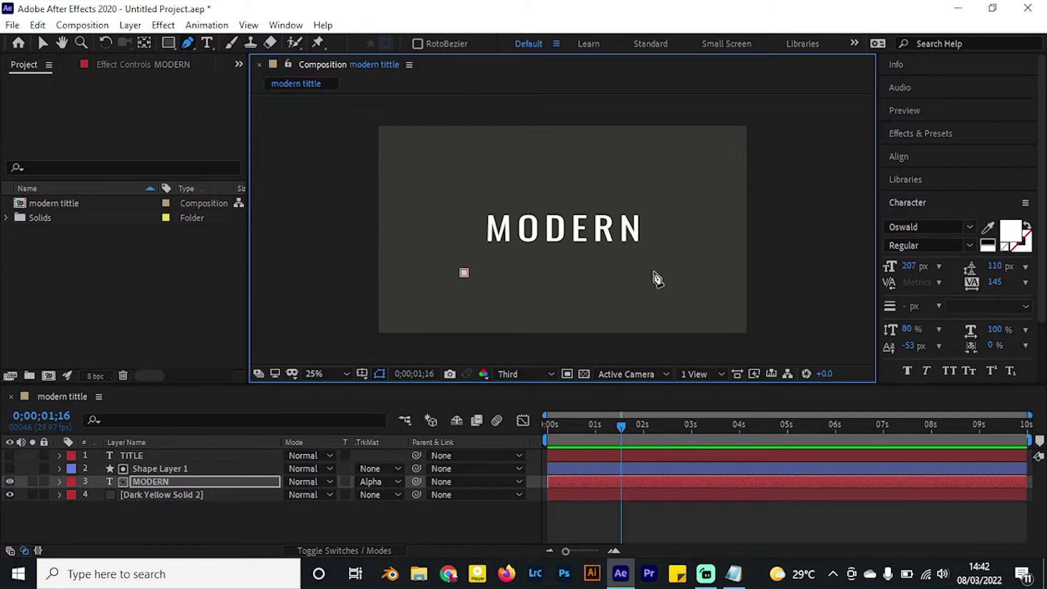
{"action": "left_click", "coordinate": [653, 273]}
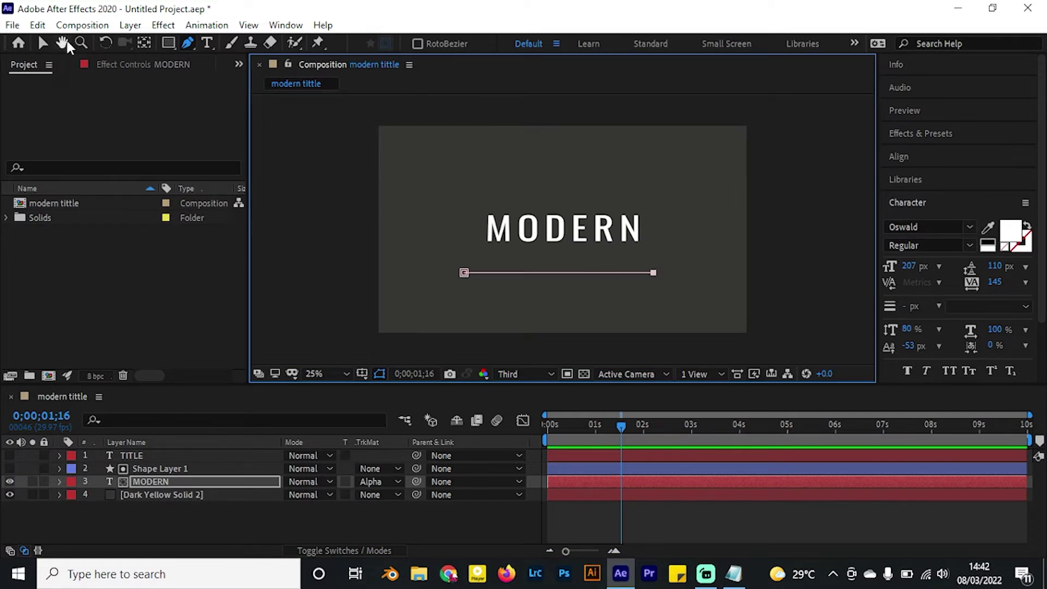
{"action": "left_click", "coordinate": [43, 44]}
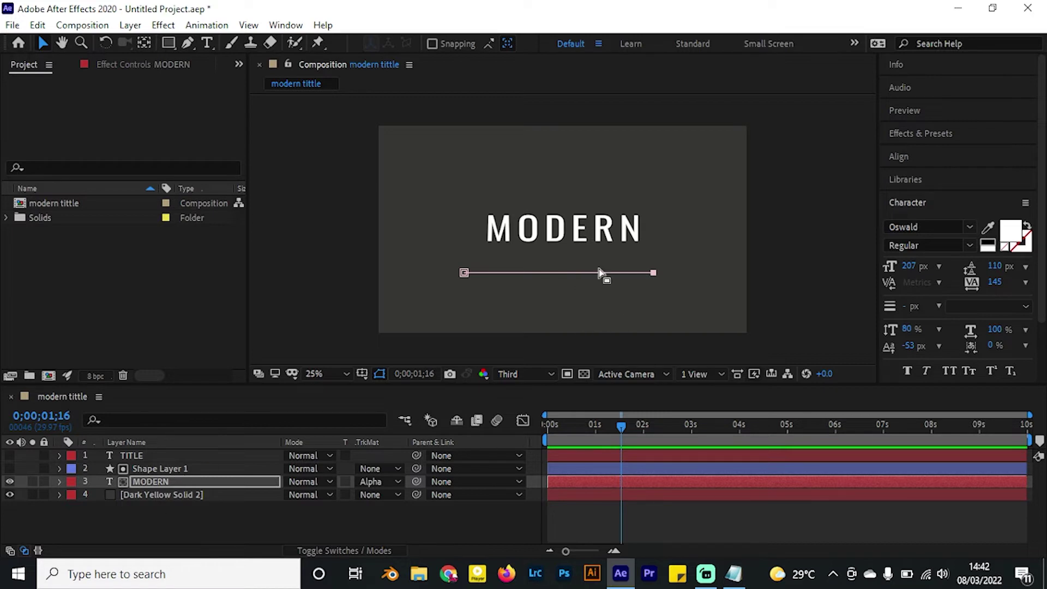
{"action": "left_click", "coordinate": [656, 283]}
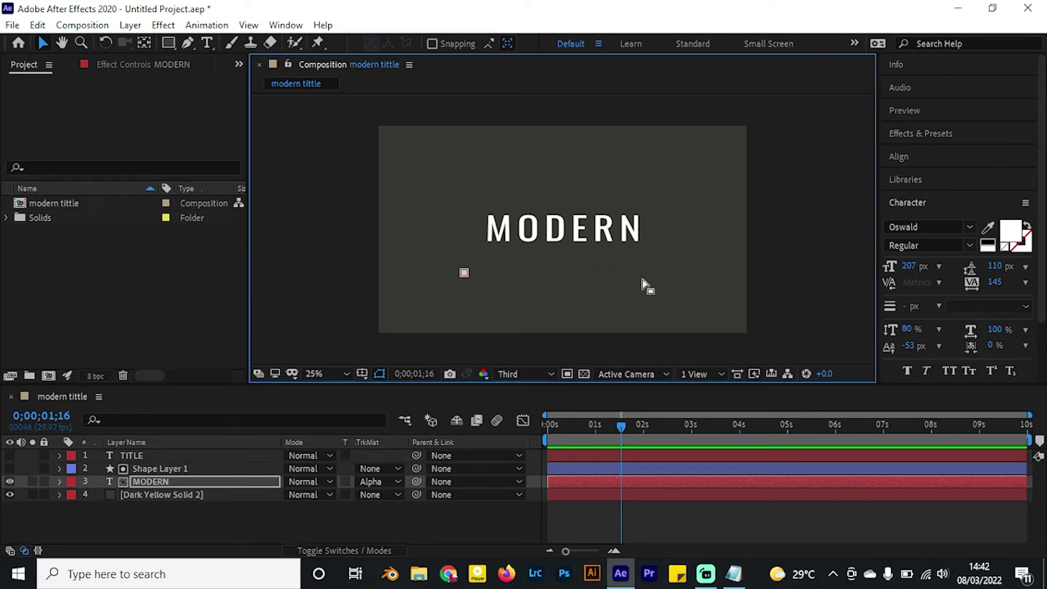
With no layer selected, draw a straight horizontal Pen line beneath MODERN, extending slightly beyond both ends of the text
{"action": "left_click", "coordinate": [184, 531]}
{"action": "left_click", "coordinate": [187, 42]}
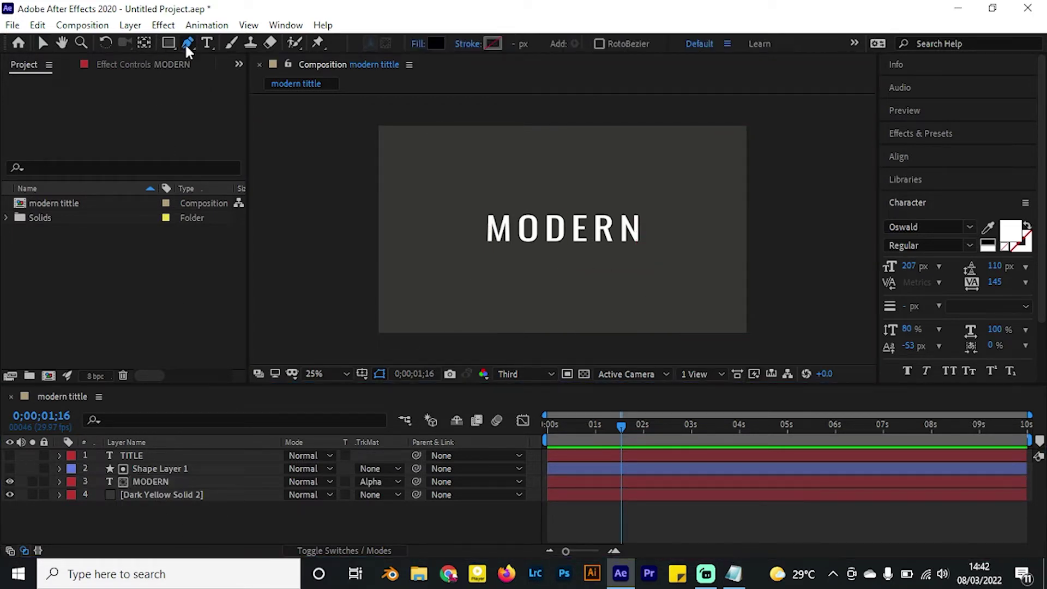
{"action": "left_click", "coordinate": [452, 275]}
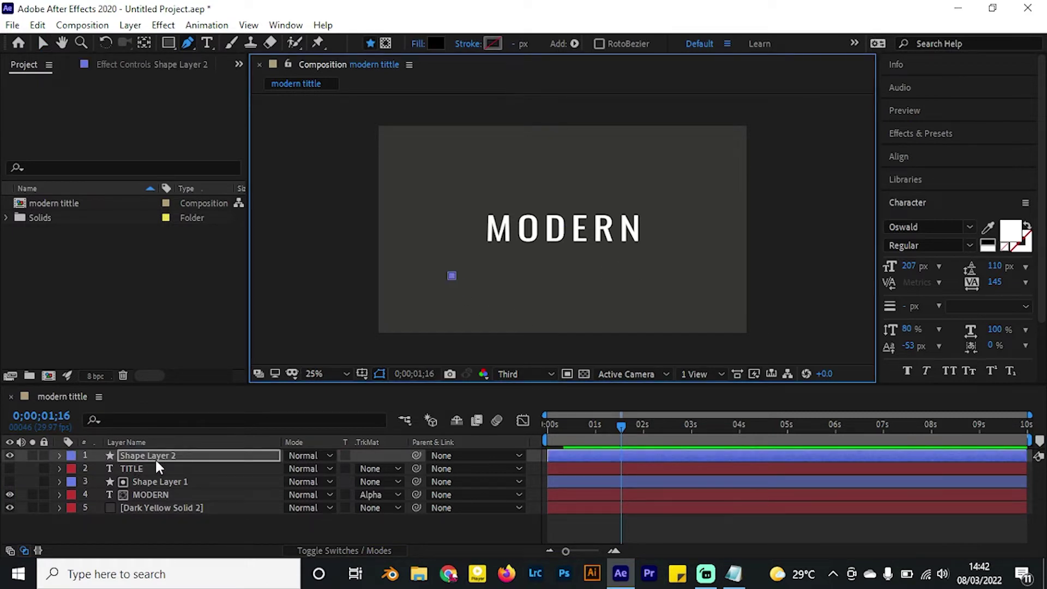
{"action": "left_click", "coordinate": [660, 276]}
{"action": "left_click", "coordinate": [42, 43]}
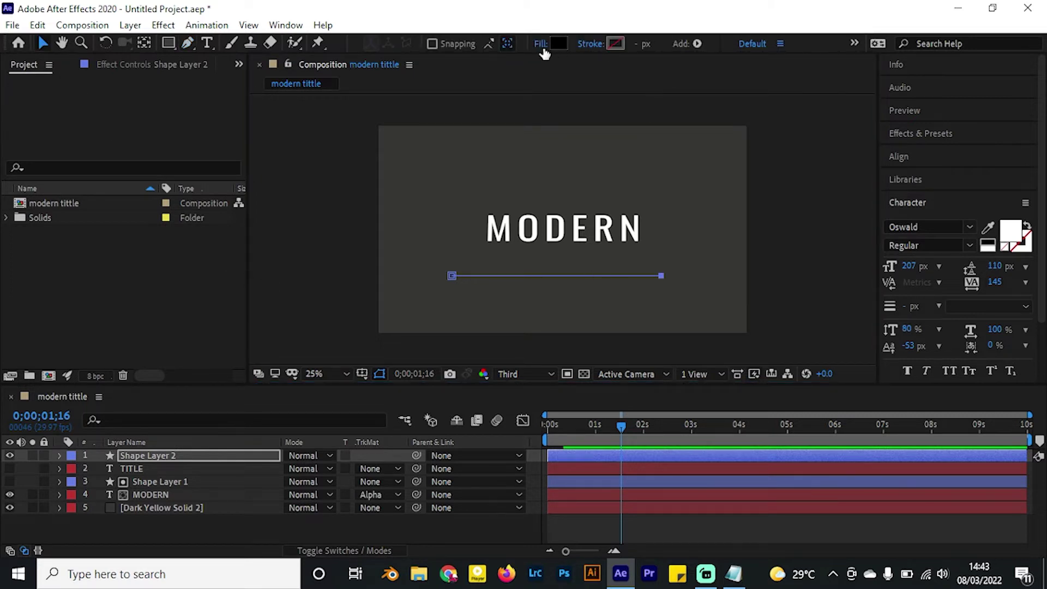
Give the line beneath MODERN no fill and a solid white stroke 21 px wide
{"action": "left_click", "coordinate": [214, 454]}
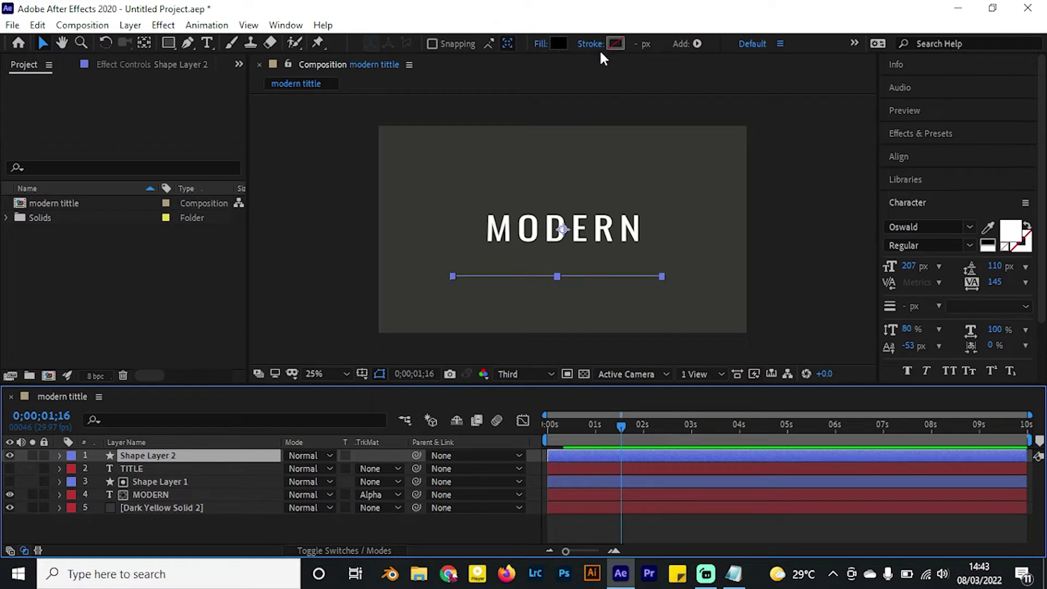
{"action": "left_click", "coordinate": [553, 43], "text": "alt"}
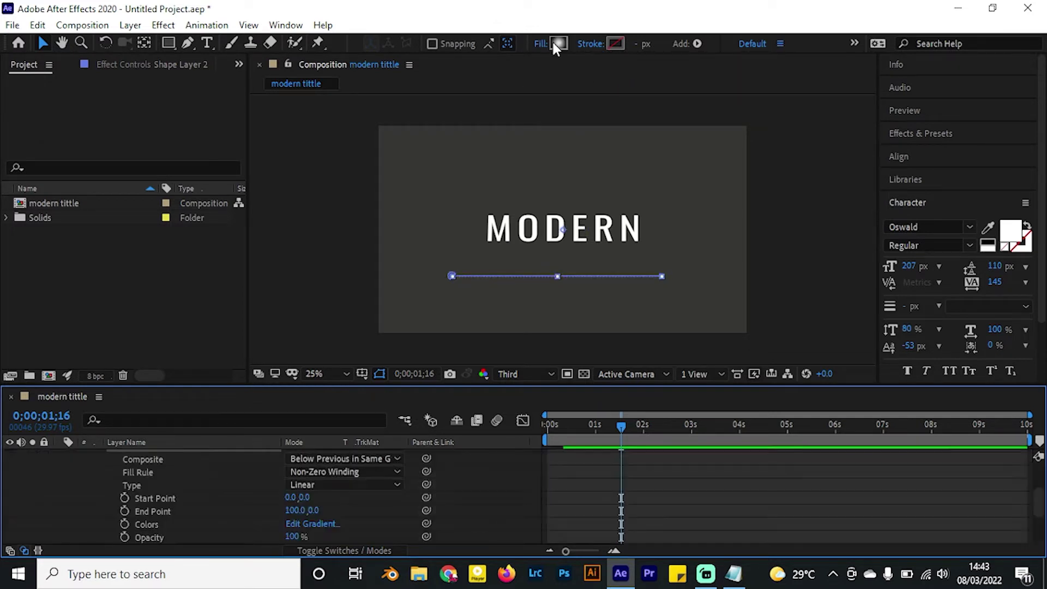
{"action": "left_click", "coordinate": [613, 44], "text": "alt"}
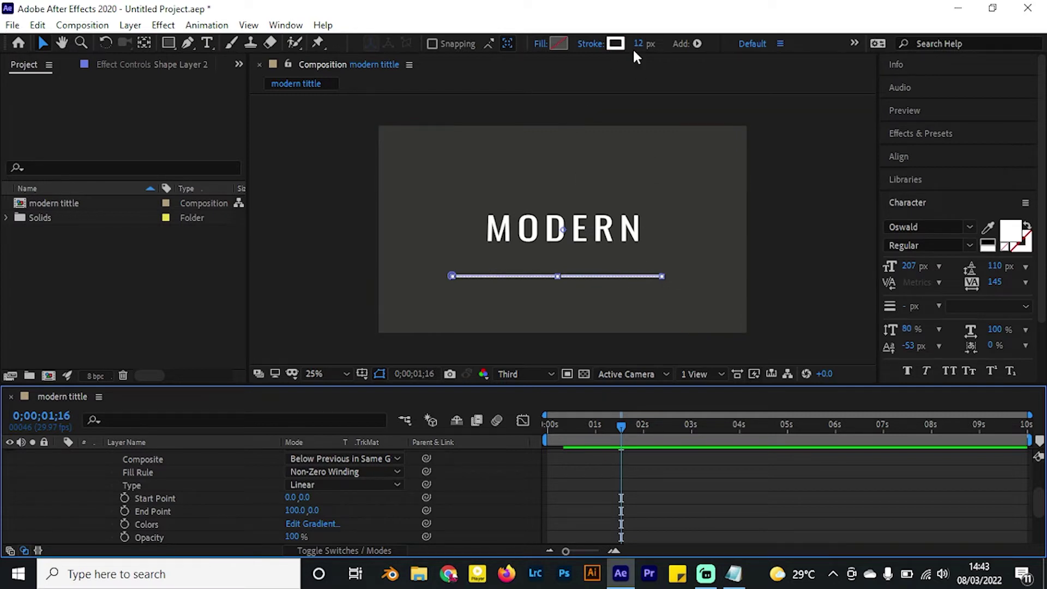
{"action": "mouse_move", "coordinate": [638, 43]}
{"action": "left_mouse_down"}
{"action": "mouse_move", "coordinate": [646, 49]}
{"action": "mouse_move", "coordinate": [617, 54]}
{"action": "left_mouse_up"}
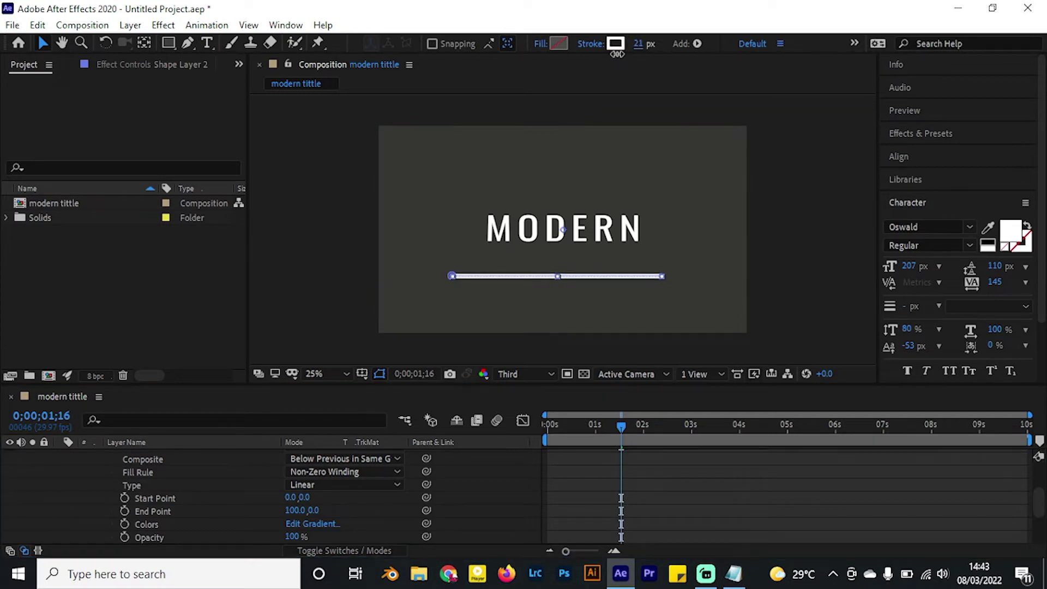
{"action": "left_click", "coordinate": [450, 276]}
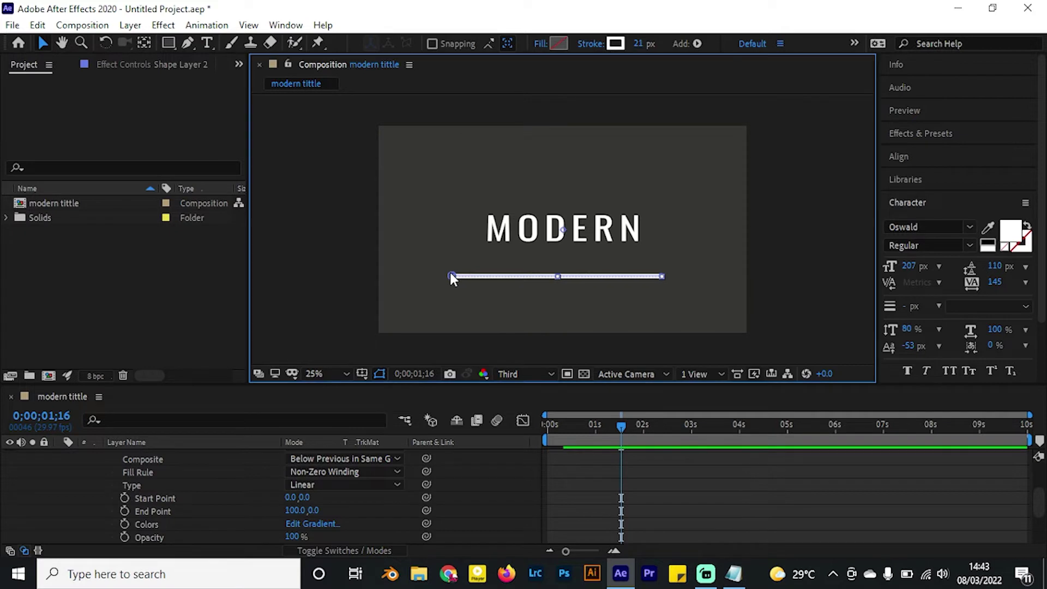
Lengthen the white line so it extends well past both ends of MODERN, and move it up close beneath the text
{"action": "left_click_drag", "start_coordinate": [450, 274], "coordinate": [391, 272]}
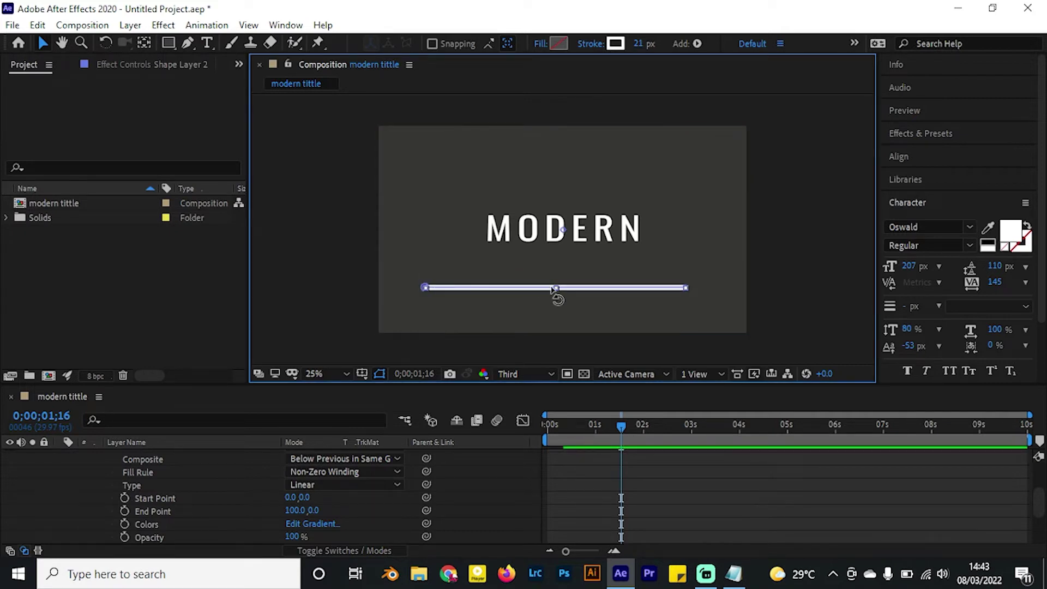
{"action": "left_click_drag", "start_coordinate": [564, 288], "coordinate": [563, 250]}
{"action": "left_click", "coordinate": [58, 455]}
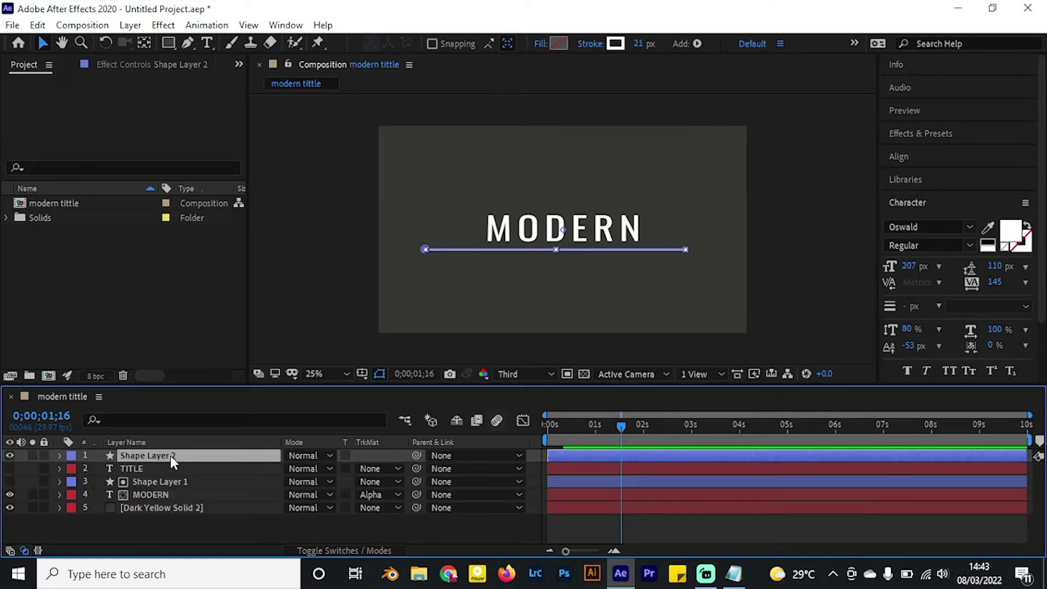
Rename the white line's shape layer to Stroke line
{"action": "key", "text": "Return"}
{"action": "type", "text": "S"}
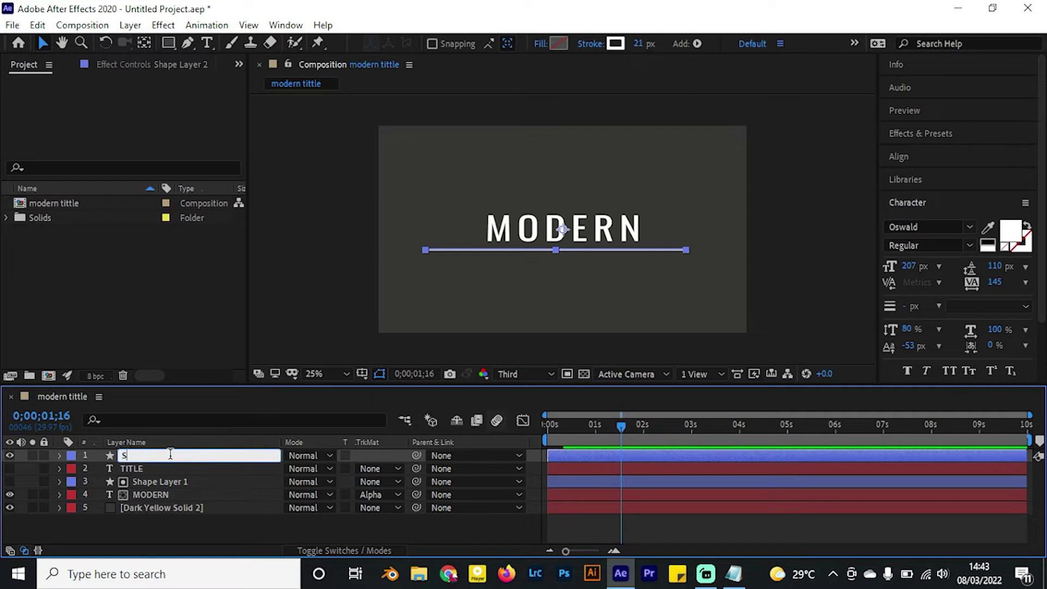
{"action": "type", "text": "troke line"}
{"action": "key", "text": "Return"}
Show the Stroke line layer's Scale property and try enlarging the line about its current anchor point
{"action": "left_click", "coordinate": [161, 493]}
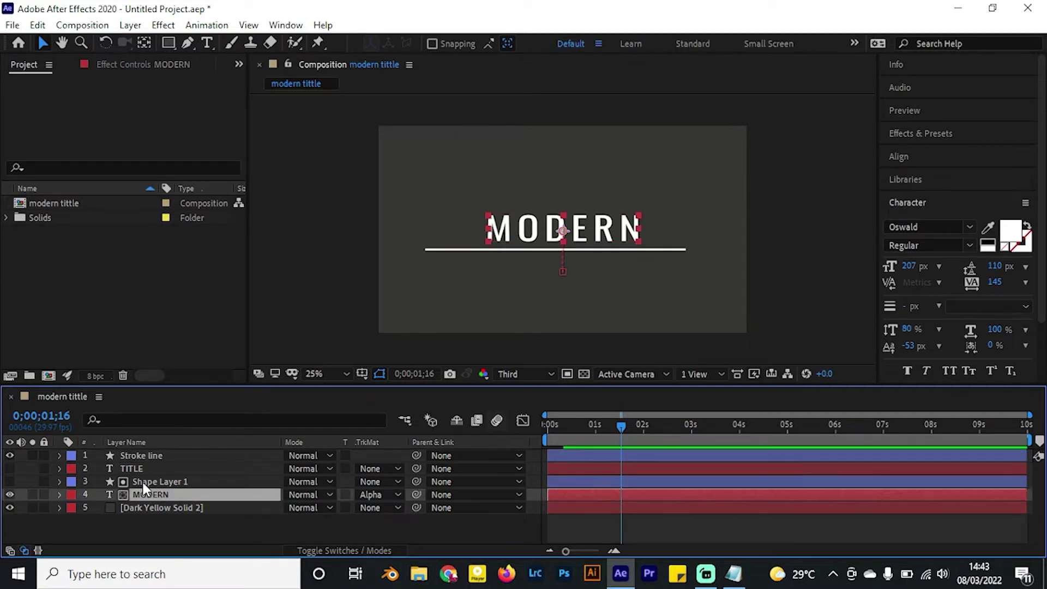
{"action": "left_click", "coordinate": [153, 458]}
{"action": "left_click", "coordinate": [116, 468]}
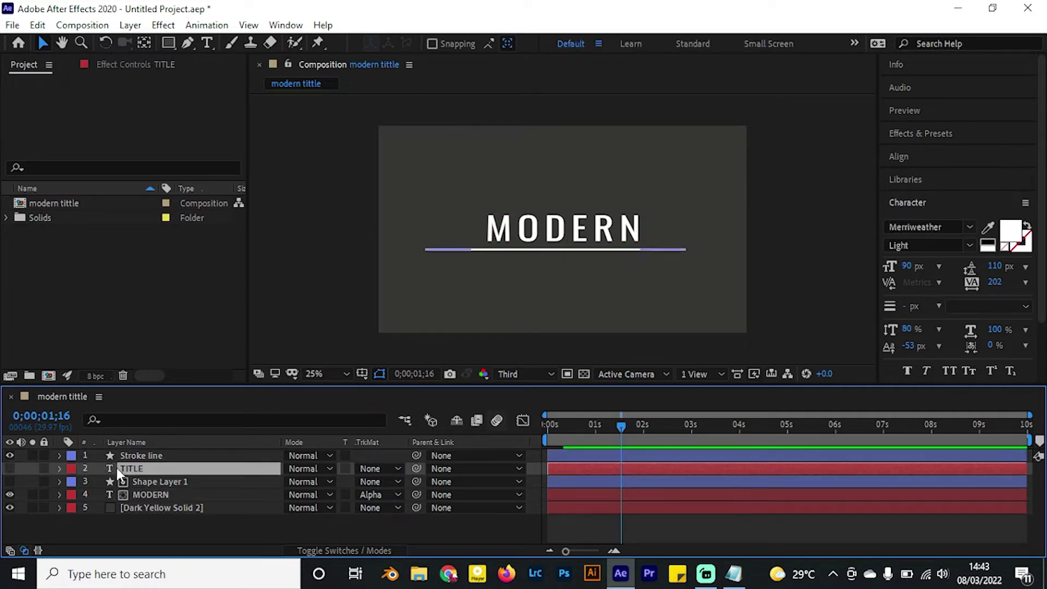
{"action": "double_click", "coordinate": [612, 251]}
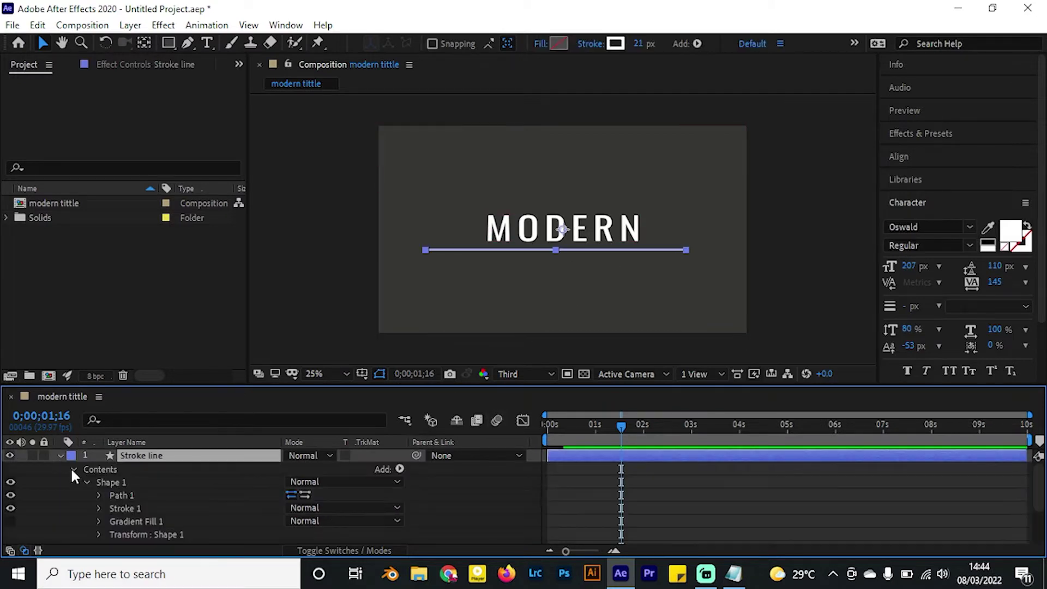
{"action": "left_click", "coordinate": [71, 467]}
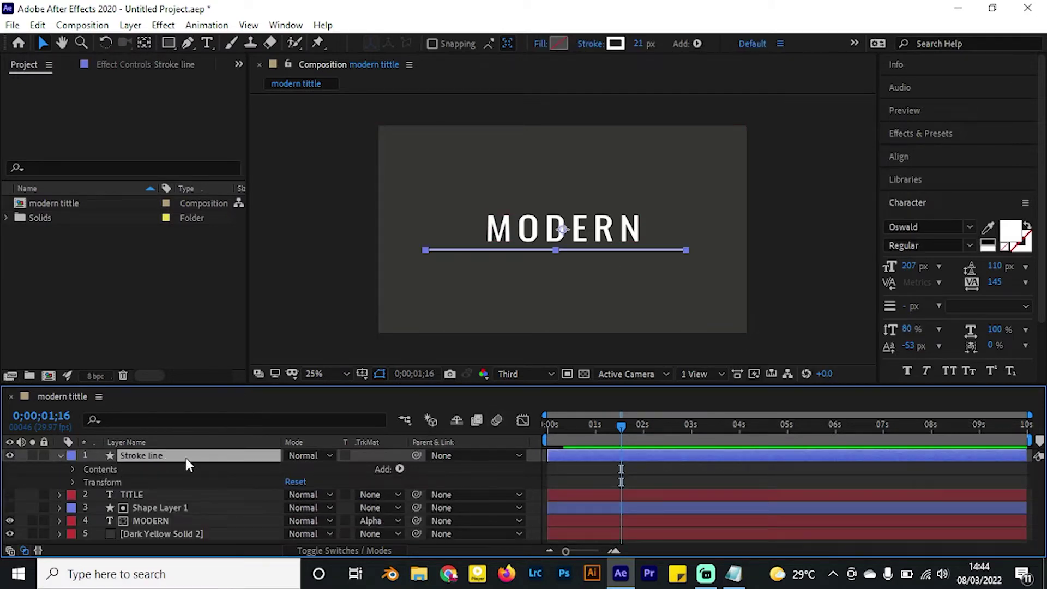
{"action": "key", "text": "s"}
{"action": "mouse_move", "coordinate": [308, 470]}
{"action": "left_mouse_down"}
{"action": "mouse_move", "coordinate": [273, 470]}
{"action": "mouse_move", "coordinate": [332, 457]}
{"action": "mouse_move", "coordinate": [304, 461]}
{"action": "left_mouse_up"}
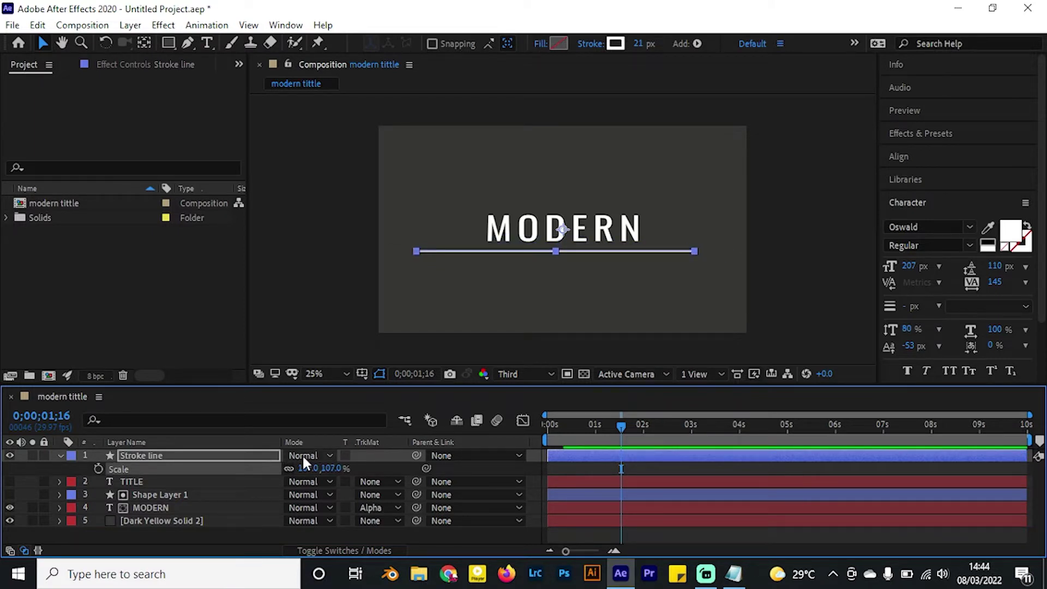
{"action": "key", "text": "ctrl+z"}
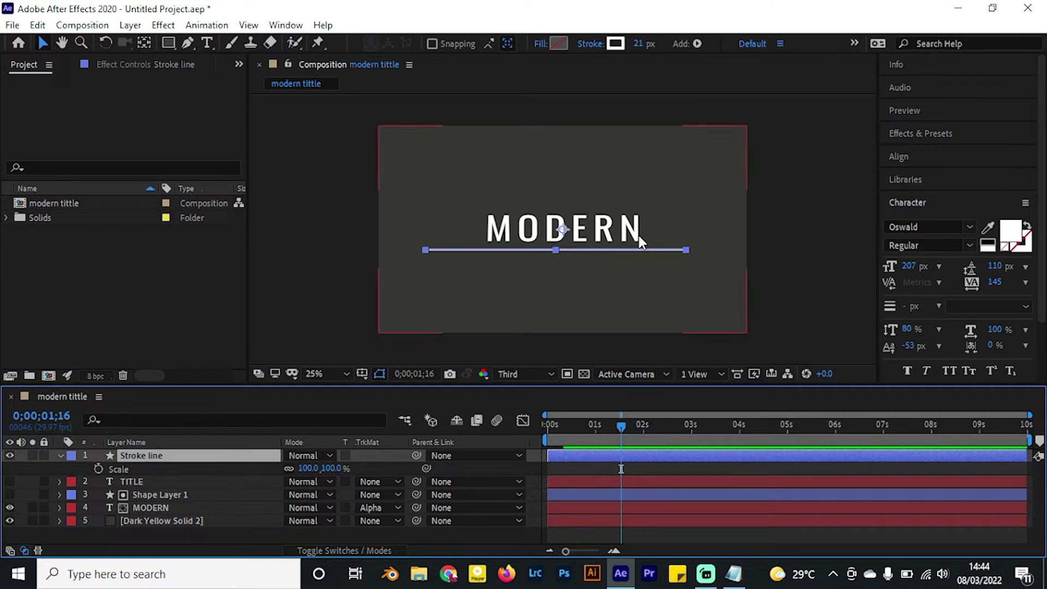
Center the Stroke line layer's anchor point in its content
{"action": "scroll", "coordinate": [565, 230], "scroll_direction": "up", "scroll_amount": 4}
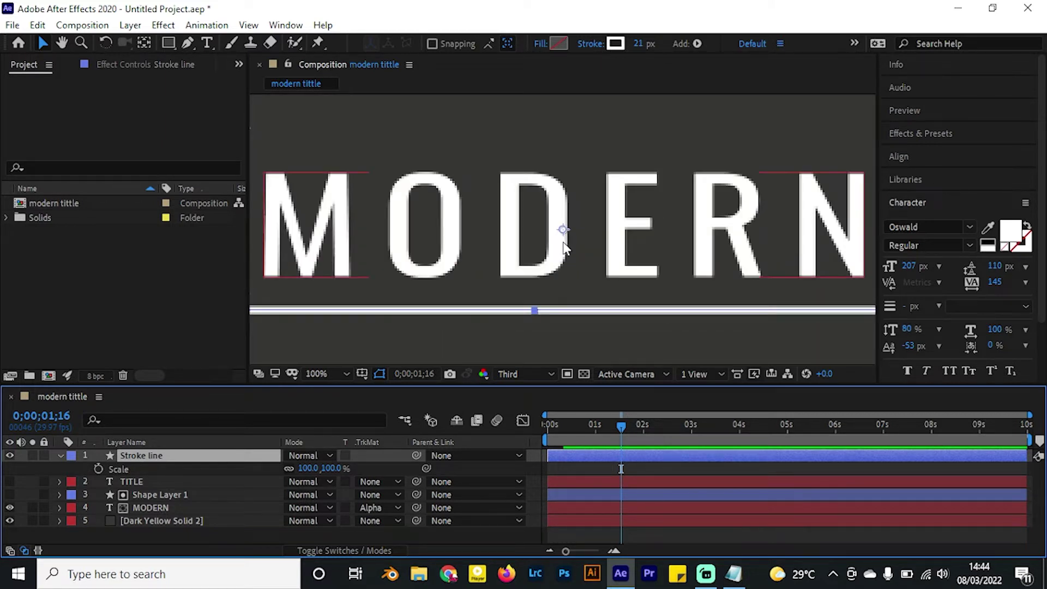
{"action": "scroll", "coordinate": [535, 309], "scroll_direction": "down", "scroll_amount": 4}
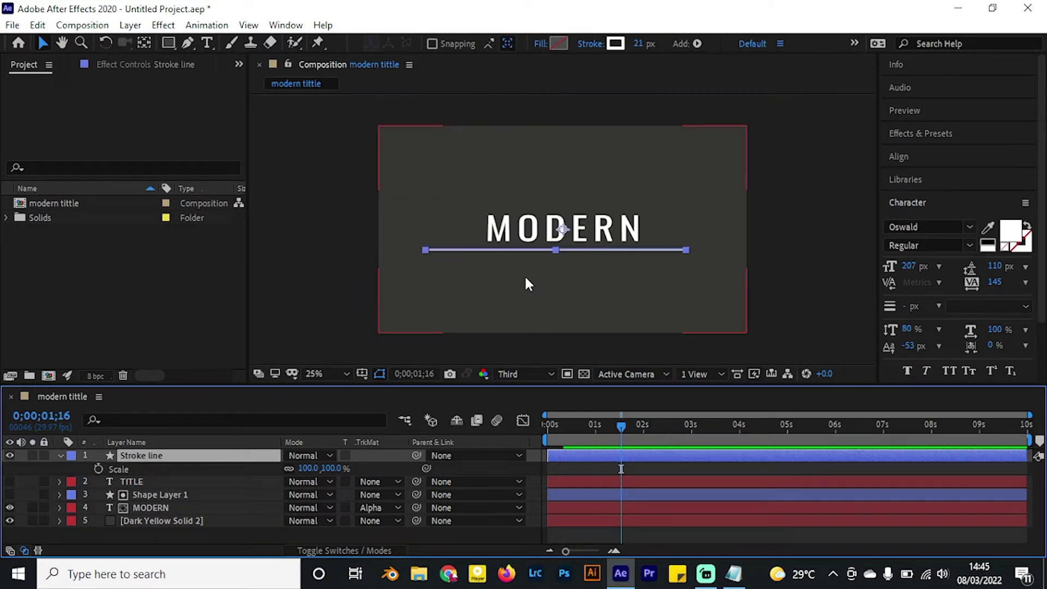
{"action": "left_click", "coordinate": [131, 25]}
{"action": "mouse_move", "coordinate": [316, 206]}
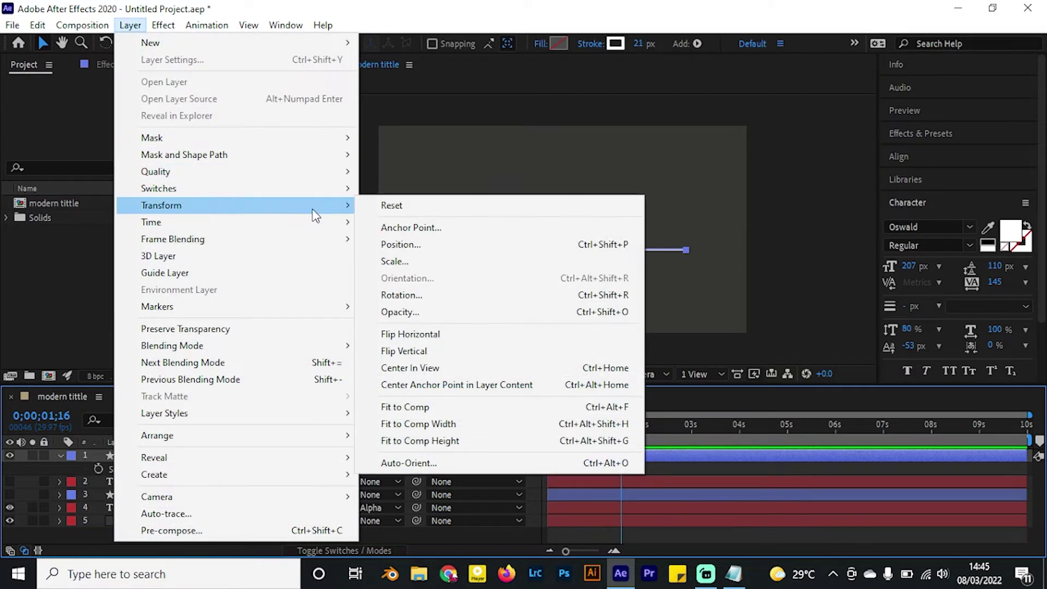
{"action": "left_click", "coordinate": [511, 380]}
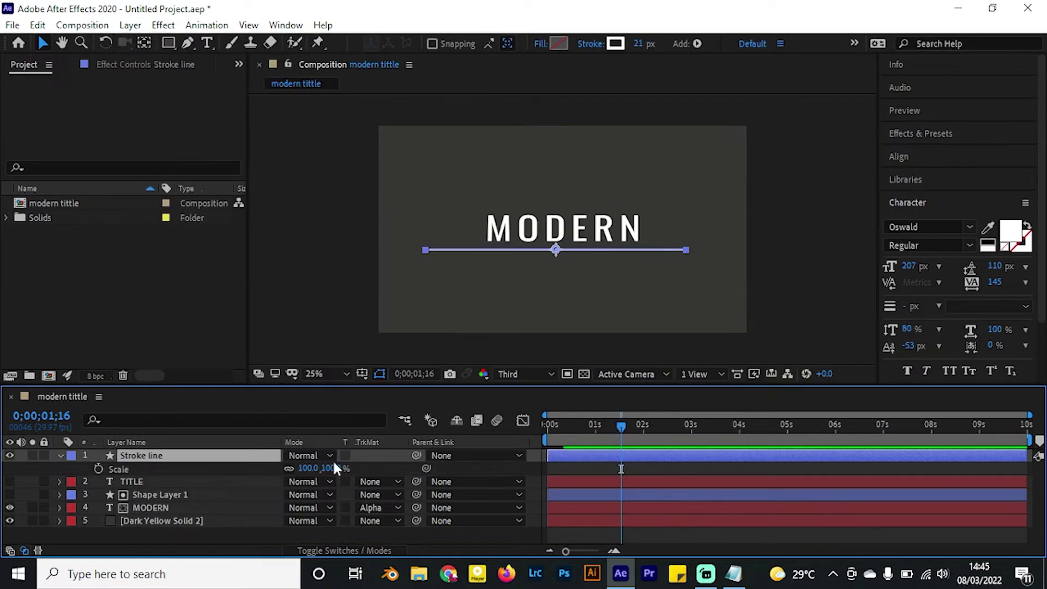
Keyframe the Stroke line layer's Scale from -1% at the start to 100% at 0;00;01;04, and preview it
{"action": "key", "text": "Home"}
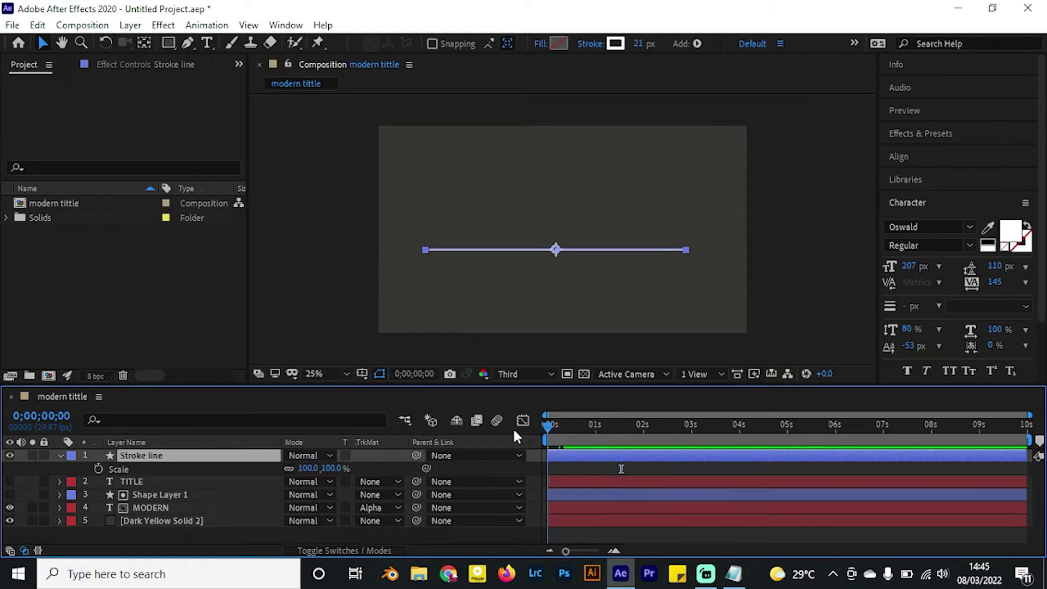
{"action": "left_click", "coordinate": [98, 469]}
{"action": "left_click_drag", "start_coordinate": [309, 468], "coordinate": [220, 458]}
{"action": "left_click_drag", "start_coordinate": [553, 427], "coordinate": [602, 428]}
{"action": "left_click", "coordinate": [304, 468]}
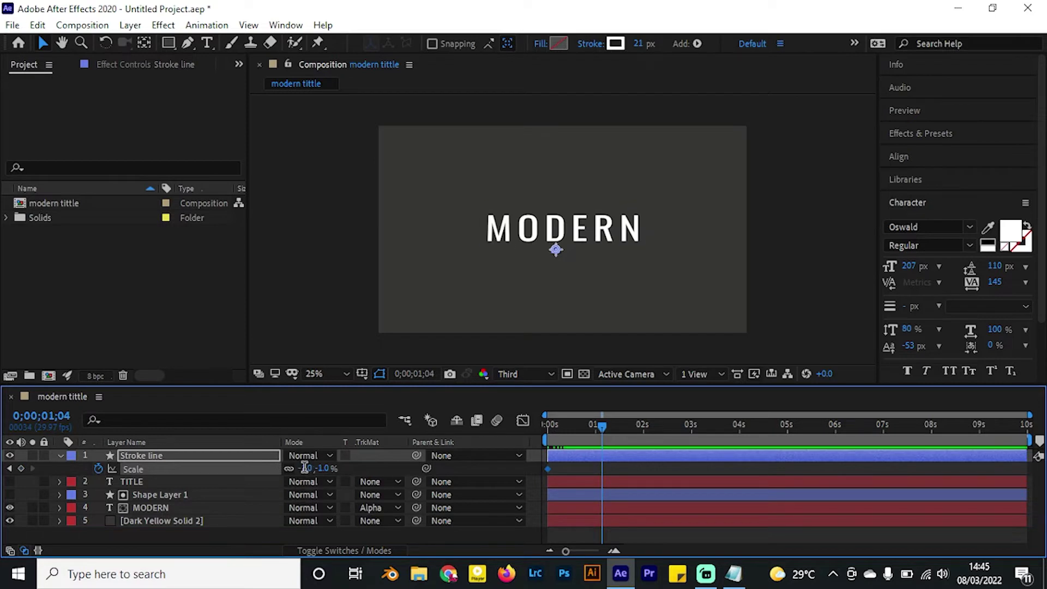
{"action": "type", "text": "100"}
{"action": "key", "text": "Return"}
{"action": "left_click_drag", "start_coordinate": [567, 427], "coordinate": [499, 448]}
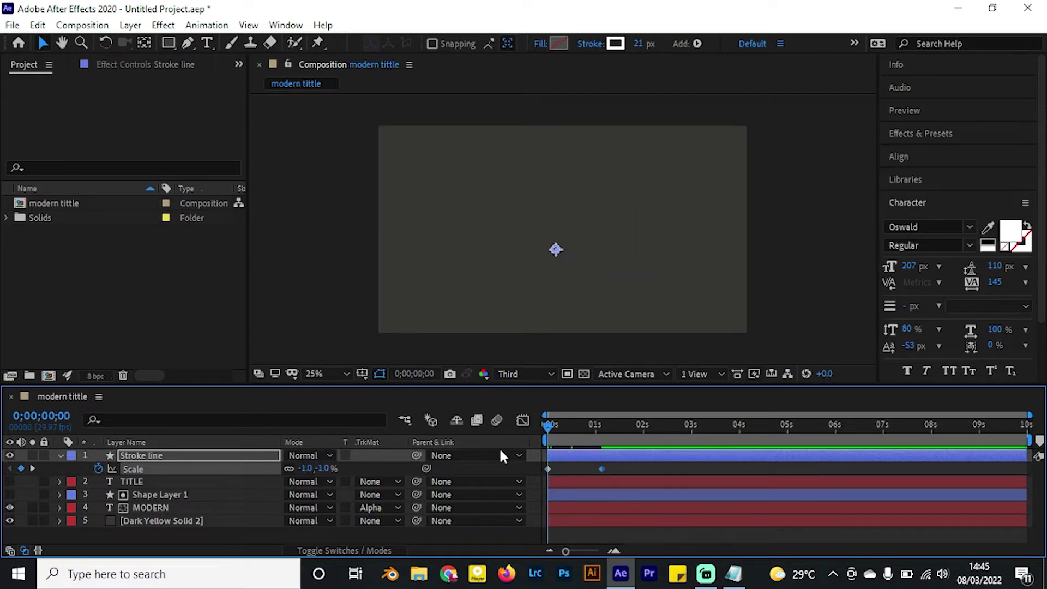
{"action": "key", "text": "space"}
{"action": "key", "text": "space"}
Speed up the Stroke line growth by moving its second Scale keyframe to about 0.4 seconds, and preview it
{"action": "left_click_drag", "start_coordinate": [602, 468], "coordinate": [567, 469]}
{"action": "left_click_drag", "start_coordinate": [556, 427], "coordinate": [442, 432]}
{"action": "key", "text": "space"}
{"action": "key", "text": "space"}
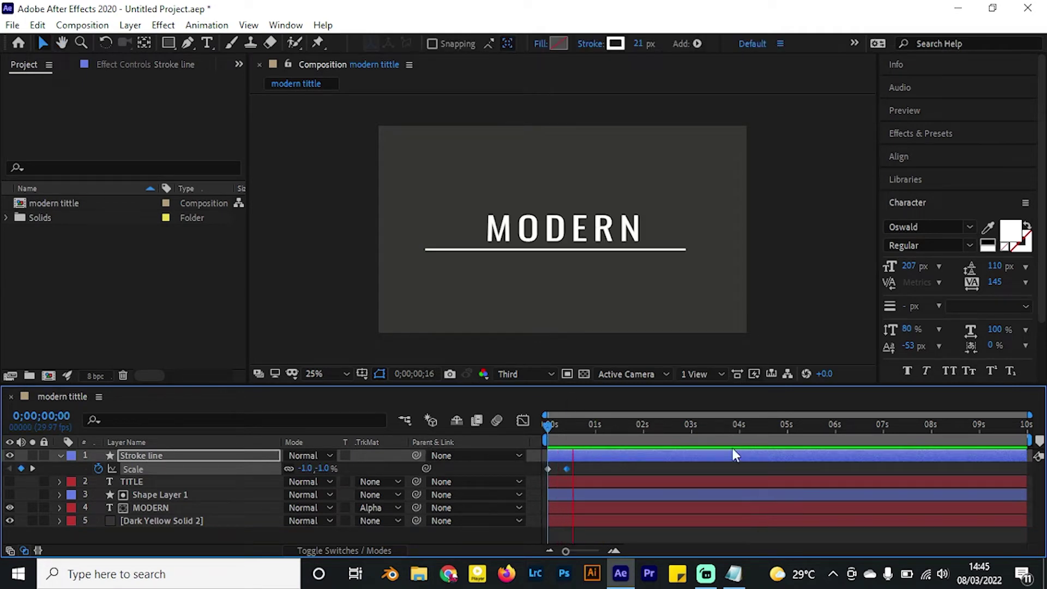
{"action": "key", "text": "space"}
{"action": "left_click_drag", "start_coordinate": [602, 427], "coordinate": [526, 443]}
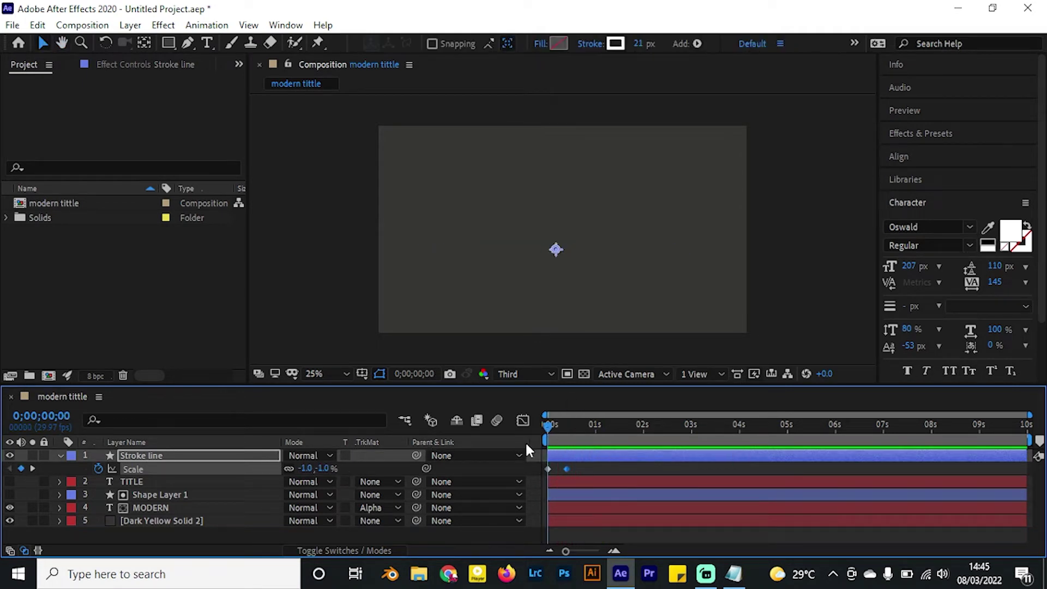
{"action": "key", "text": "space"}
{"action": "key", "text": "space"}
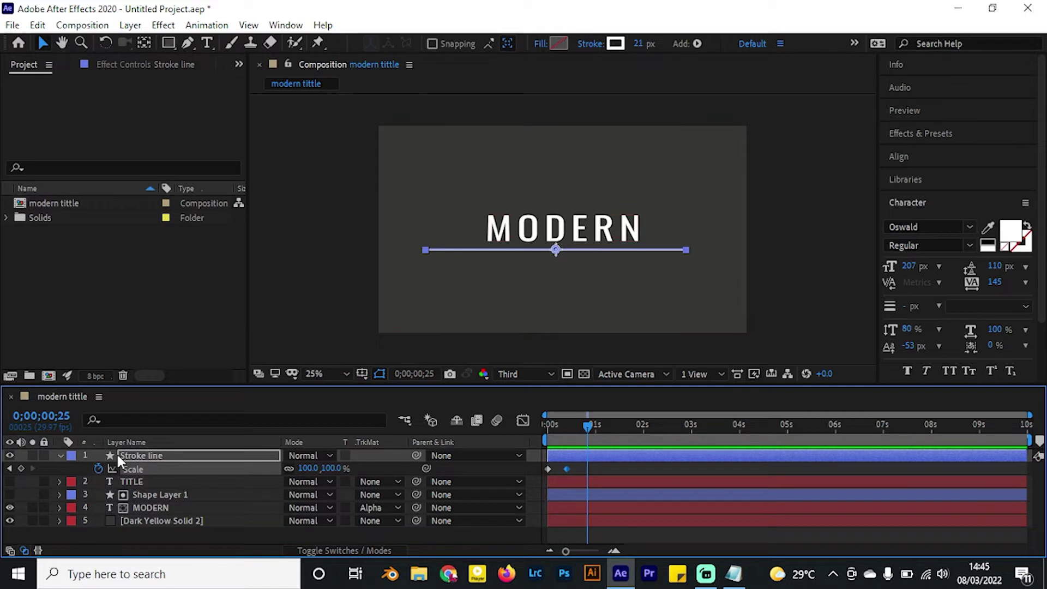
Duplicate the Stroke line layer together with its Scale animation
{"action": "left_click", "coordinate": [168, 458]}
{"action": "key", "text": "ctrl+d"}
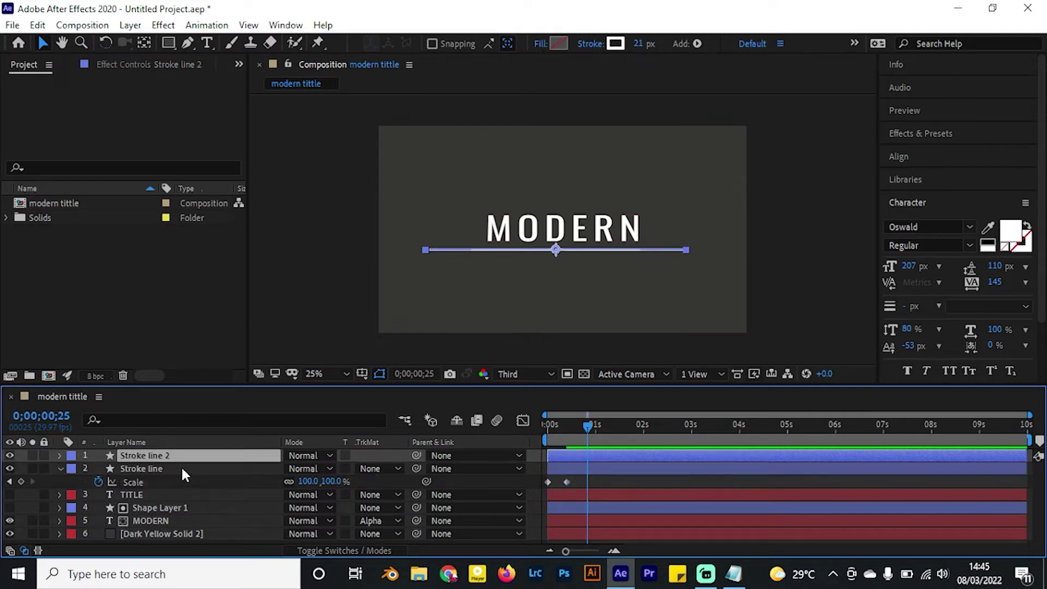
{"action": "left_click_drag", "start_coordinate": [564, 443], "coordinate": [488, 435]}
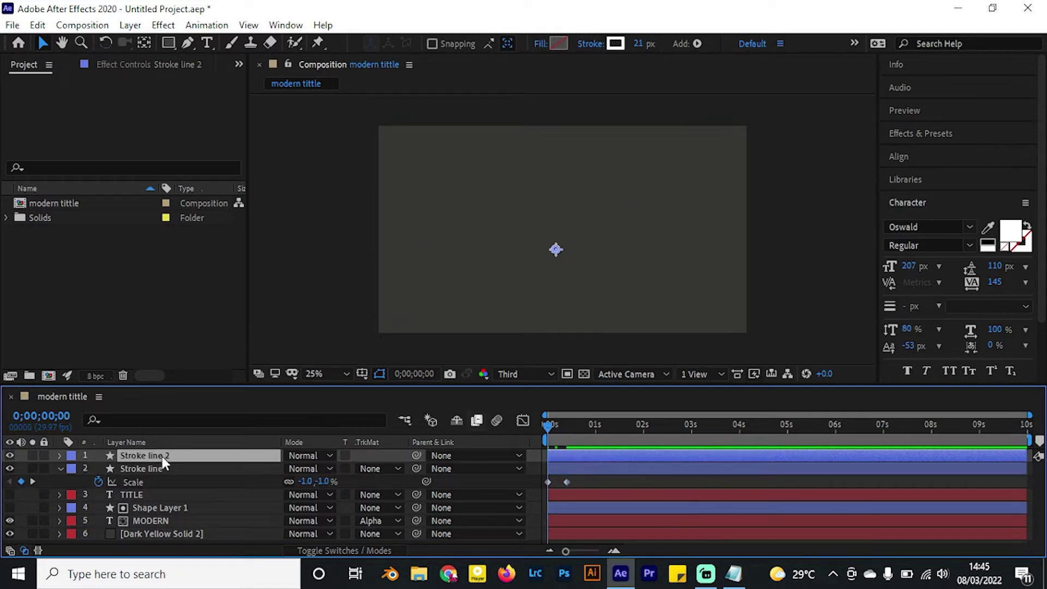
{"action": "left_click_drag", "start_coordinate": [549, 423], "coordinate": [567, 432]}
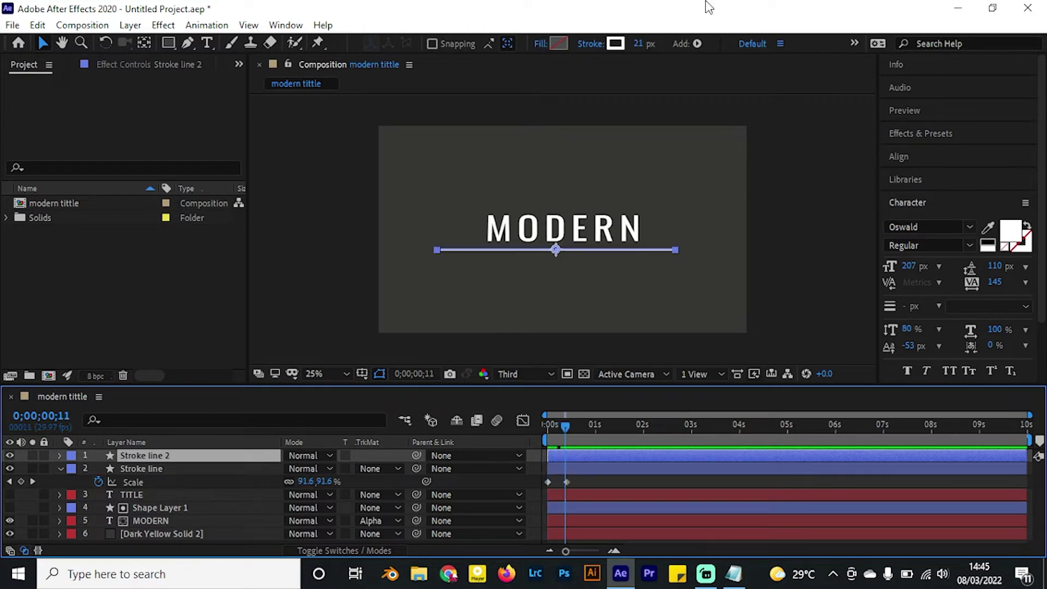
Set the stroke color of the Stroke line 2 layer to bright yellow, FFFC1F
{"action": "left_click", "coordinate": [613, 43]}
{"action": "left_click", "coordinate": [213, 225]}
{"action": "left_click", "coordinate": [363, 230]}
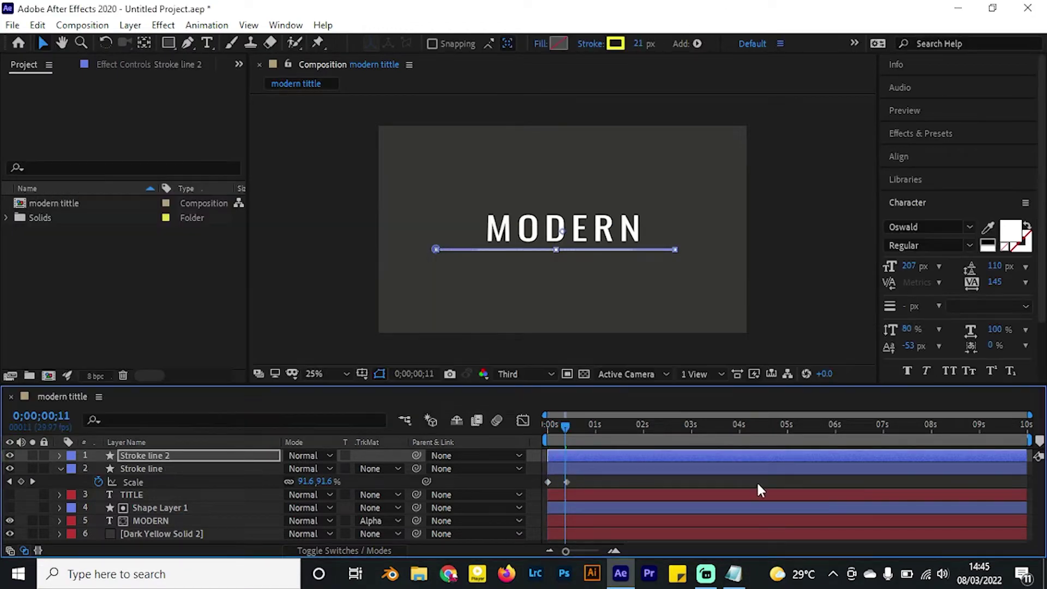
{"action": "left_click", "coordinate": [757, 480]}
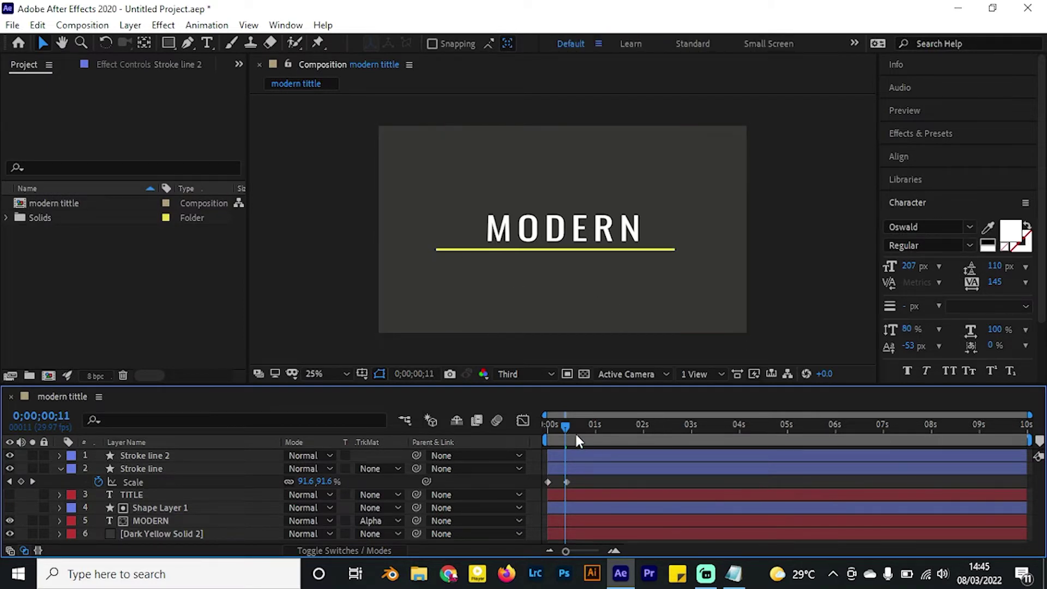
{"action": "left_click_drag", "start_coordinate": [574, 432], "coordinate": [570, 437]}
Reveal Stroke line 2's keyframes, shift the layer to start about a quarter second after Stroke line, and preview it
{"action": "left_click", "coordinate": [140, 457]}
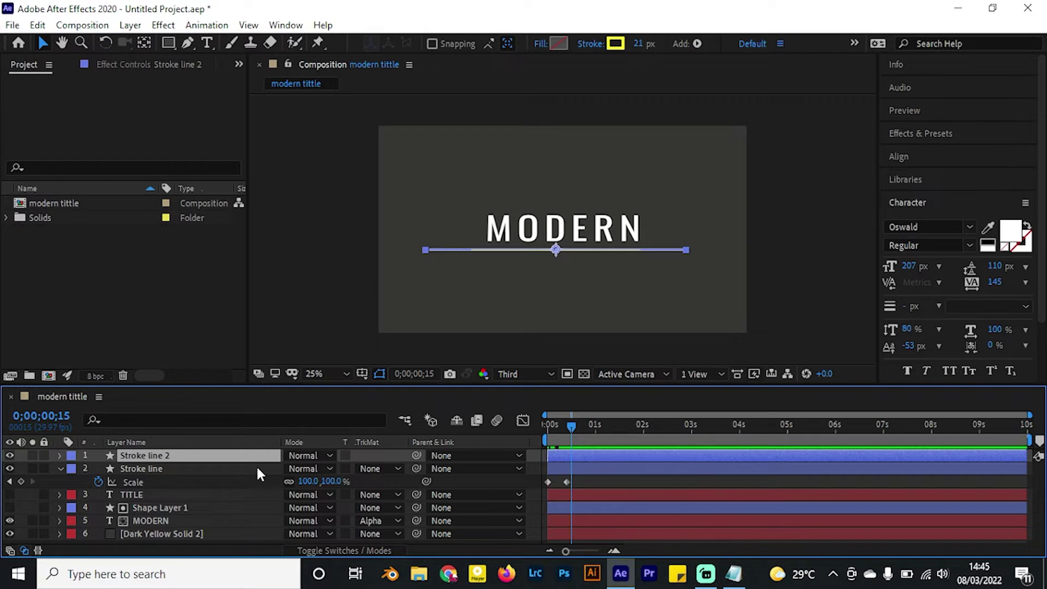
{"action": "key", "text": "u"}
{"action": "left_click_drag", "start_coordinate": [588, 452], "coordinate": [598, 450]}
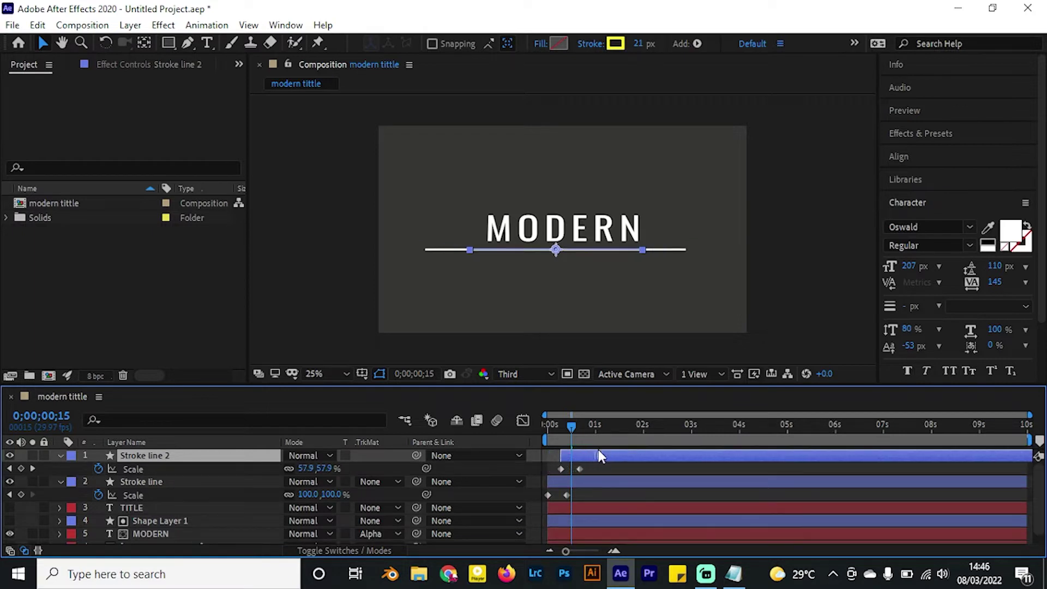
{"action": "left_click", "coordinate": [576, 424]}
{"action": "key", "text": "space"}
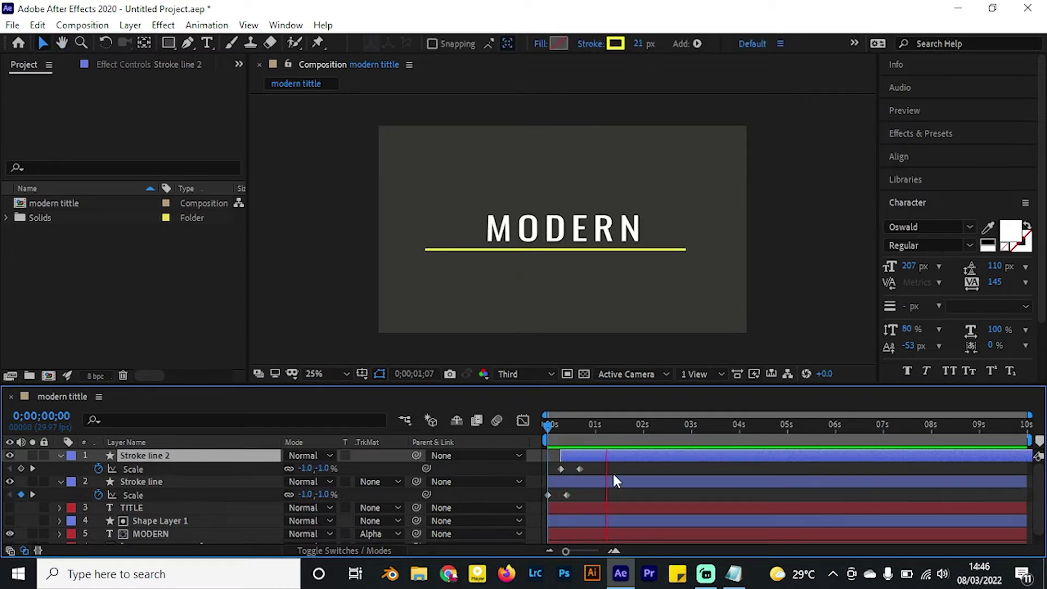
{"action": "key", "text": "space"}
Slow the Stroke line 2 growth by moving its second Scale keyframe to about 1 second, and preview it
{"action": "left_click_drag", "start_coordinate": [585, 465], "coordinate": [593, 469]}
{"action": "key", "text": "Home"}
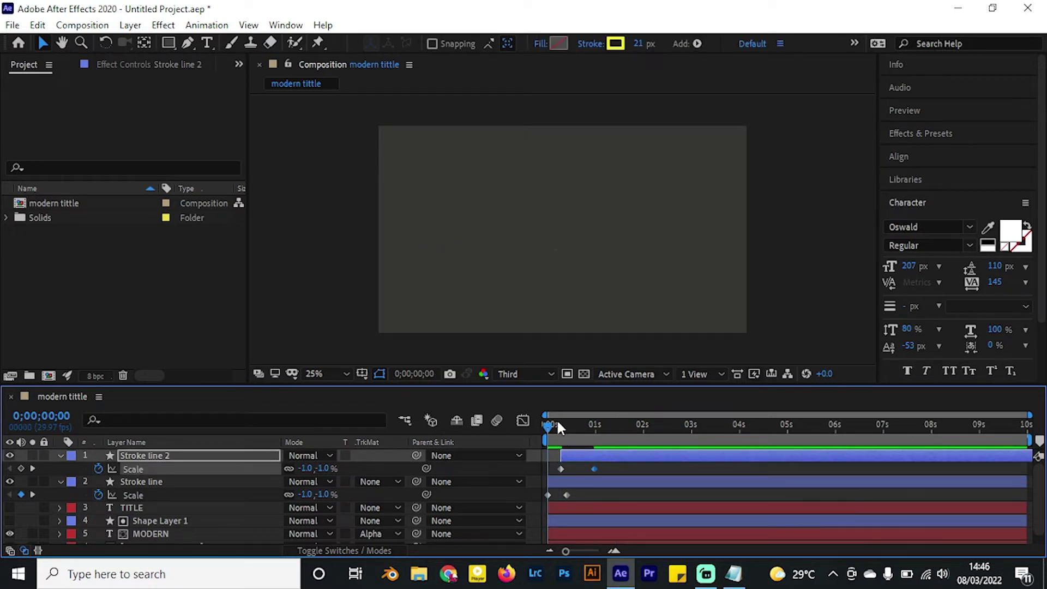
{"action": "key", "text": "space"}
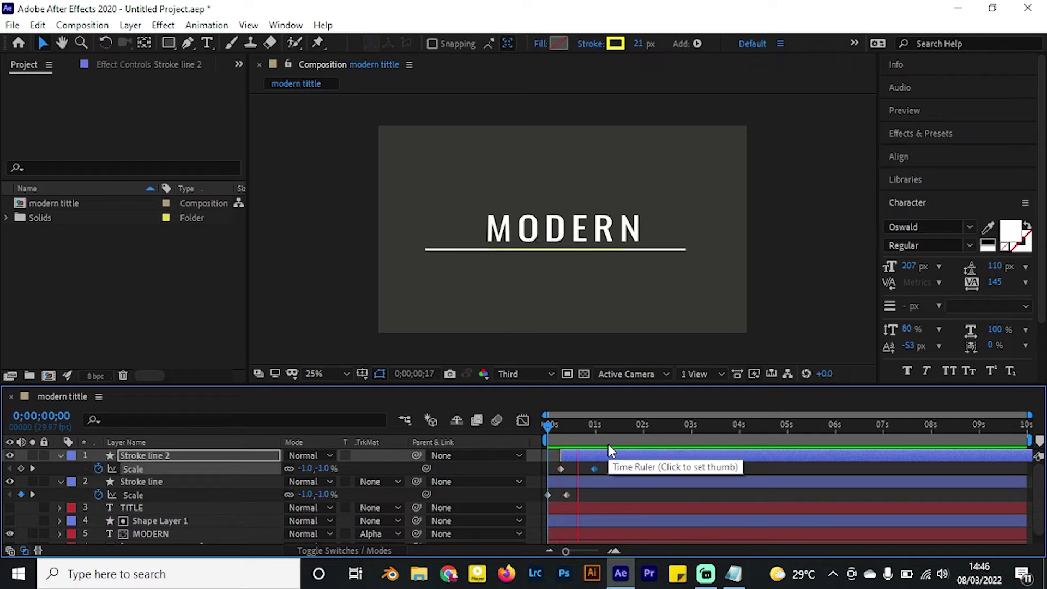
{"action": "key", "text": "space"}
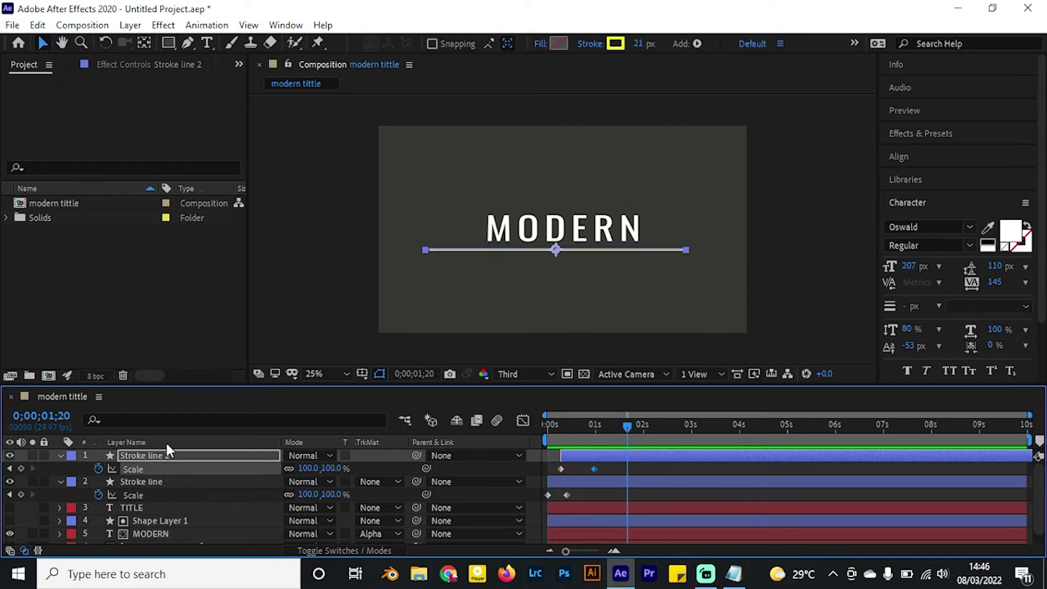
Set the stroke color of the Stroke line 2 layer to red, FF1F1F
{"action": "key", "text": "Return"}
{"action": "left_click", "coordinate": [616, 43]}
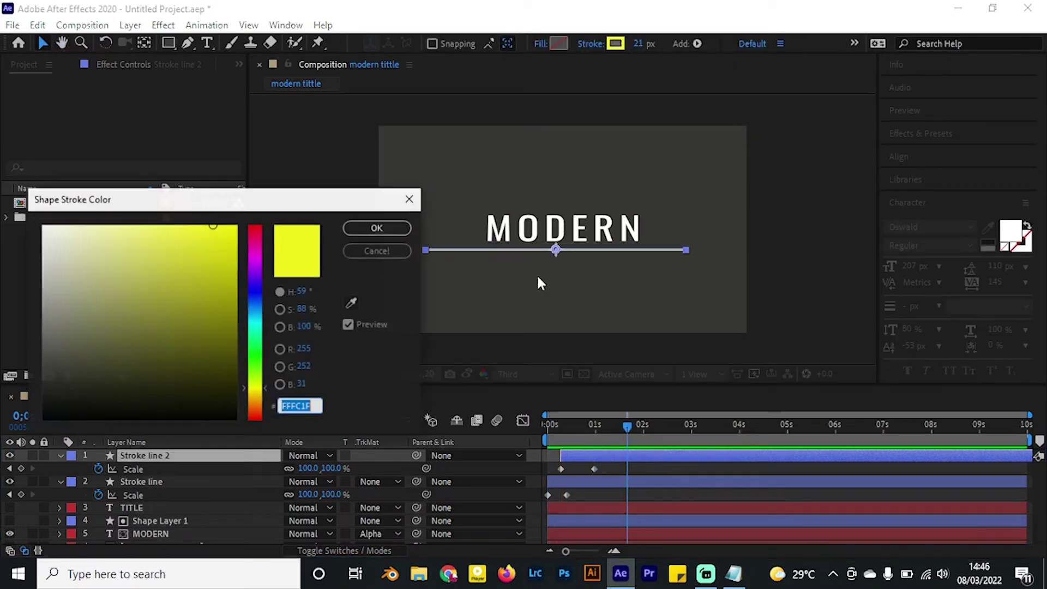
{"action": "left_click_drag", "start_coordinate": [244, 388], "coordinate": [245, 213]}
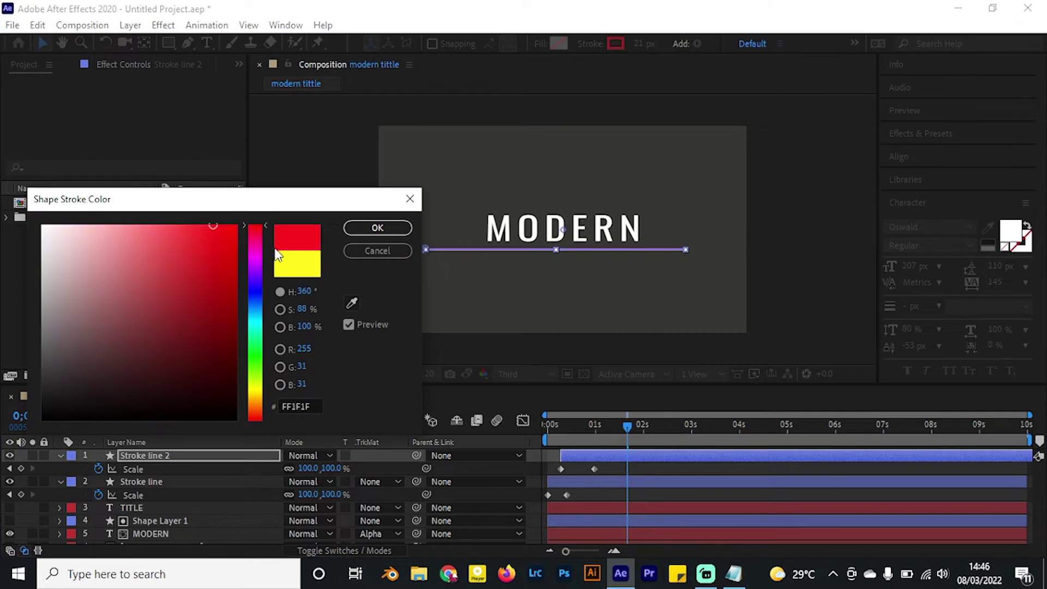
{"action": "key", "text": "Return"}
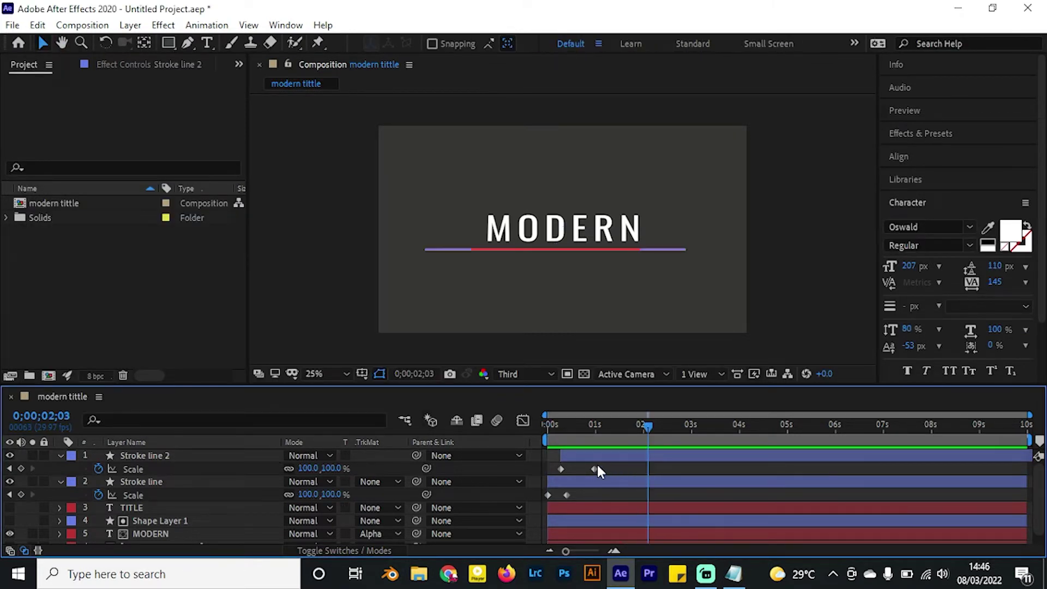
Move Stroke line 2's second Scale keyframe to about 0.7 seconds and preview the animation from the start
{"action": "left_click", "coordinate": [588, 474]}
{"action": "left_click_drag", "start_coordinate": [593, 465], "coordinate": [582, 468]}
{"action": "key", "text": "Home"}
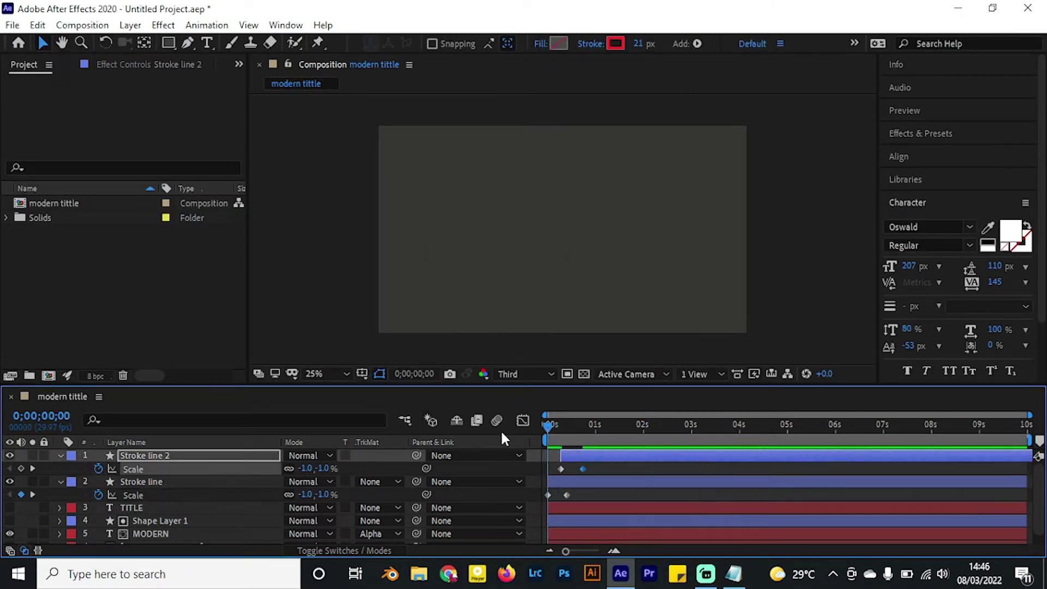
{"action": "key", "text": "space"}
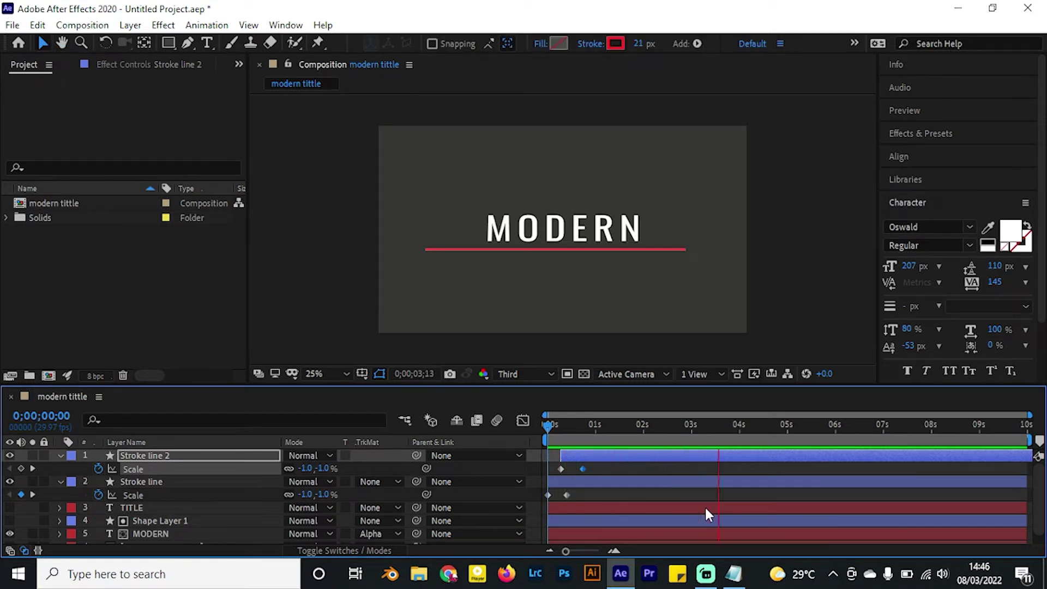
Collapse the keyframes of the Stroke line 2 and Stroke line layers, and preview the animation from the start
{"action": "key", "text": "space"}
{"action": "key", "text": "u"}
{"action": "left_click", "coordinate": [179, 468]}
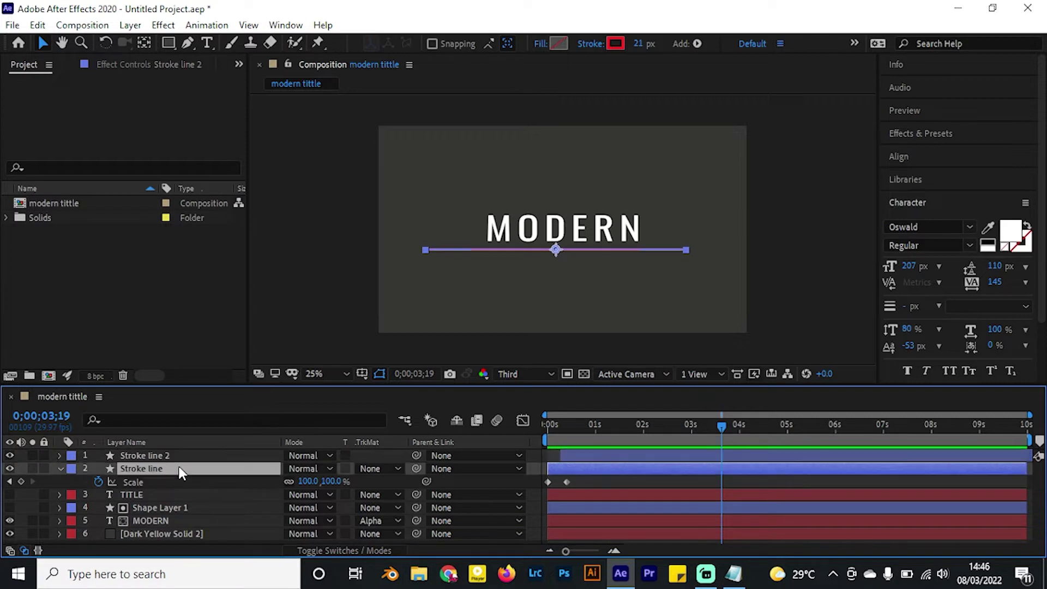
{"action": "key", "text": "u"}
{"action": "left_click_drag", "start_coordinate": [550, 427], "coordinate": [518, 429]}
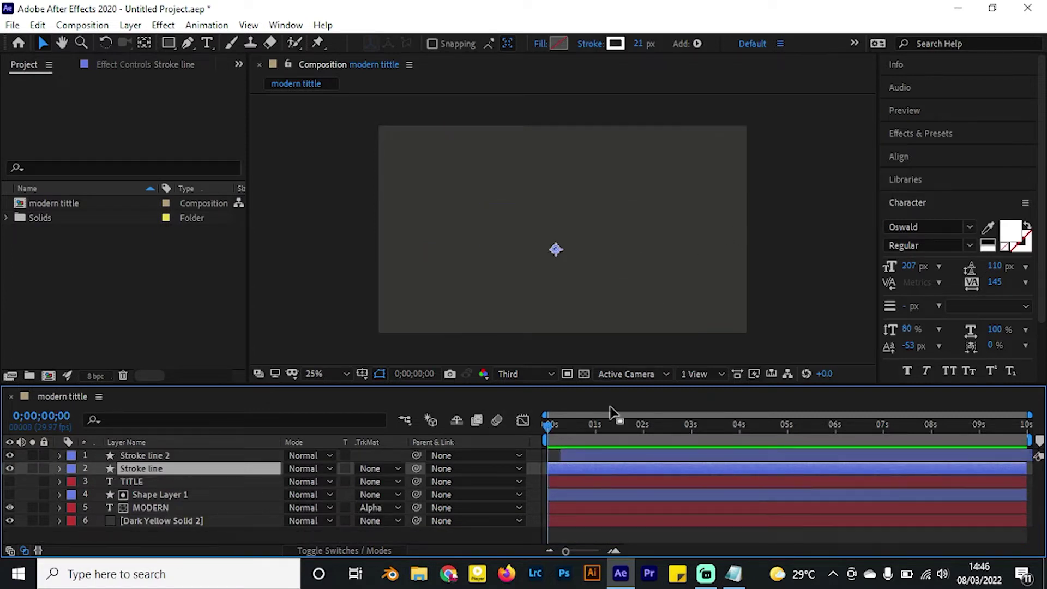
{"action": "key", "text": "space"}
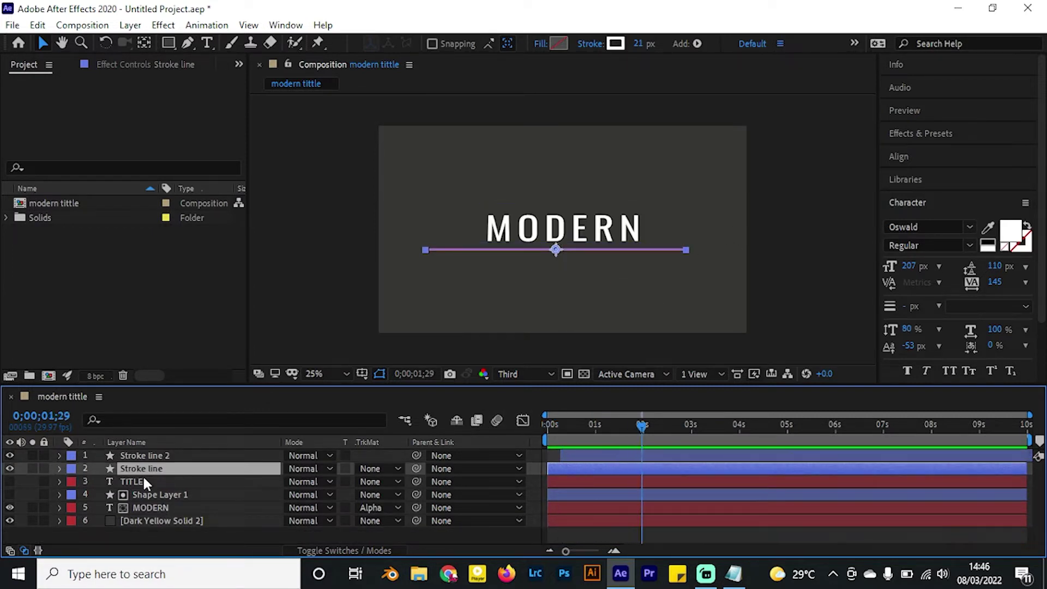
Make the TITLE text layer visible and shift it in time to start at 0;00;01;02
{"action": "left_click", "coordinate": [159, 481]}
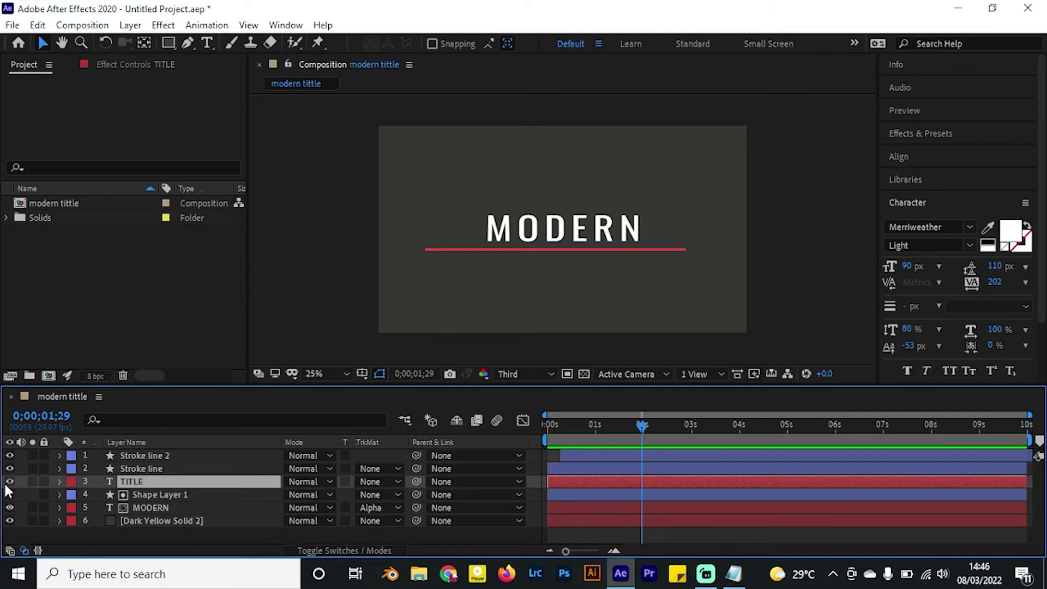
{"action": "left_click_drag", "start_coordinate": [568, 431], "coordinate": [517, 429]}
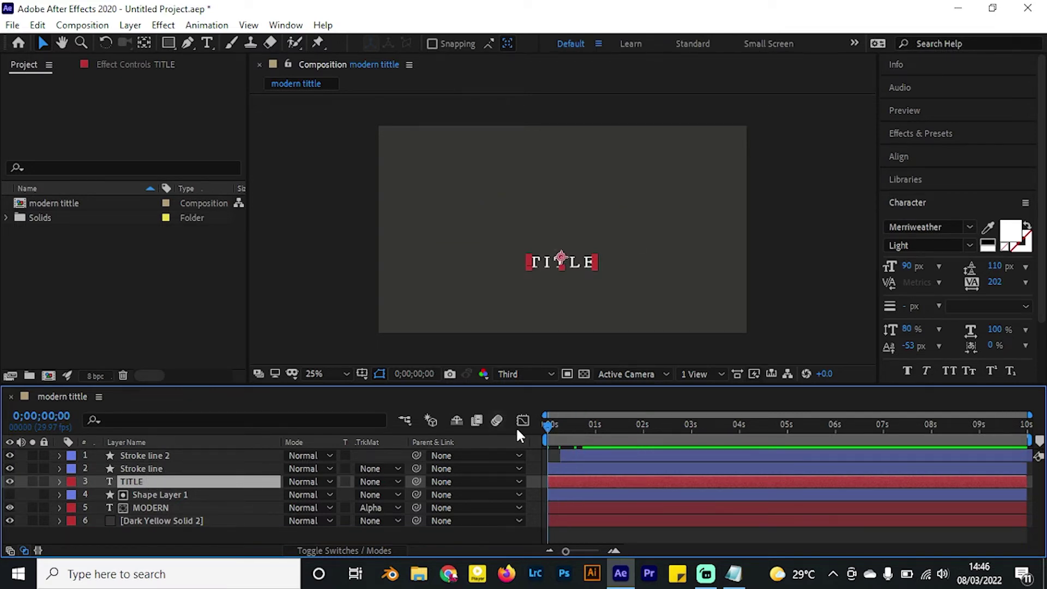
{"action": "left_click", "coordinate": [603, 428]}
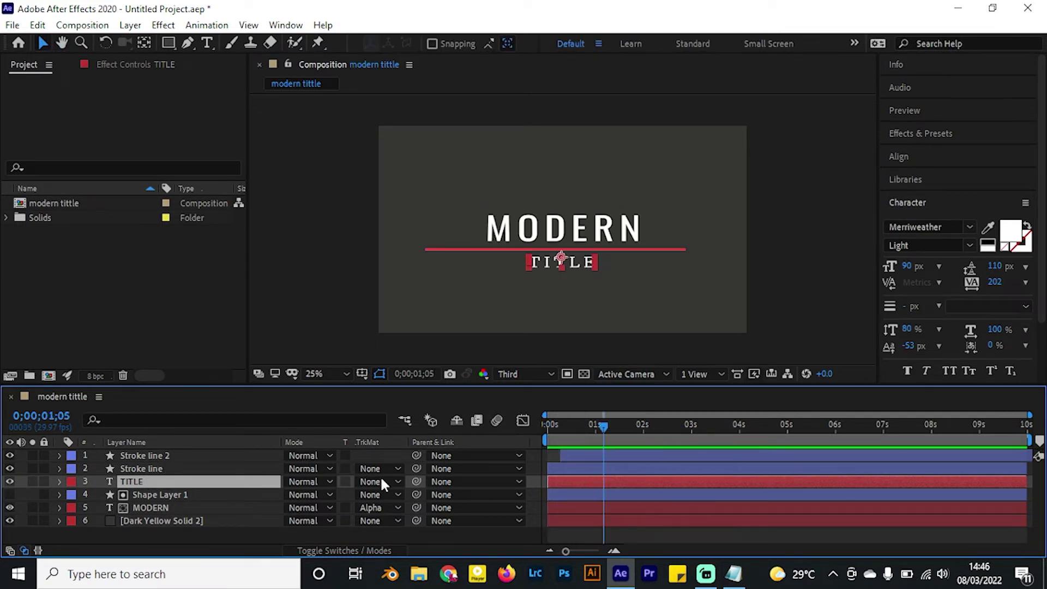
{"action": "left_click_drag", "start_coordinate": [593, 486], "coordinate": [643, 482]}
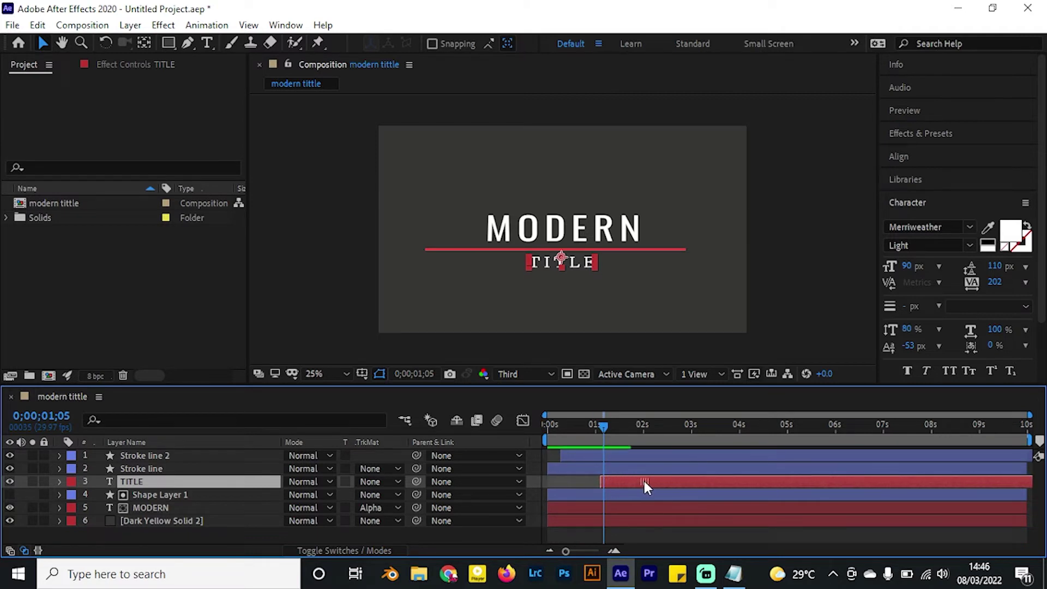
{"action": "left_click", "coordinate": [597, 429]}
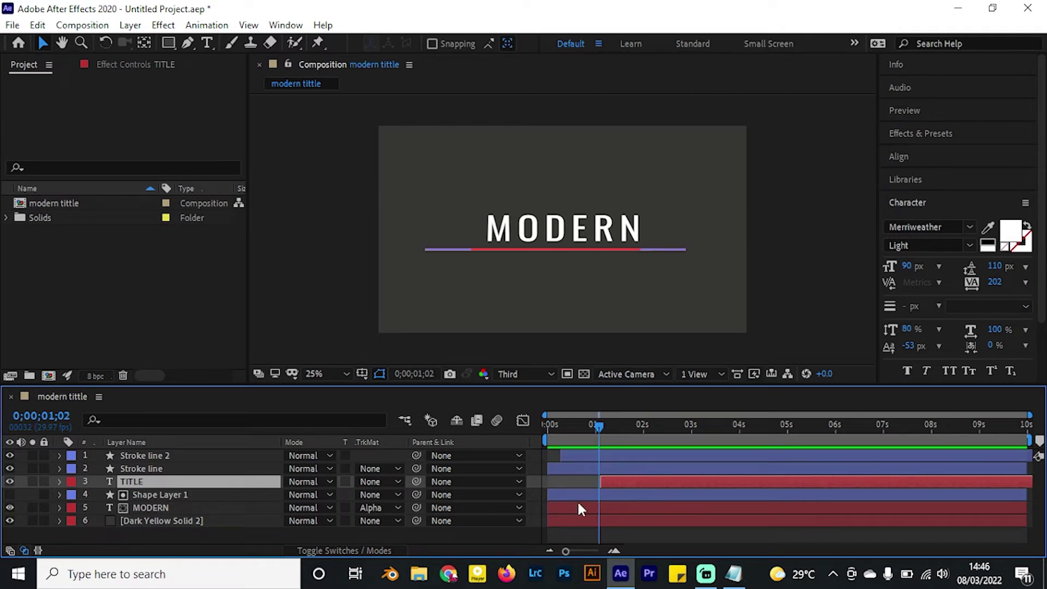
{"action": "left_click_drag", "start_coordinate": [633, 481], "coordinate": [632, 480]}
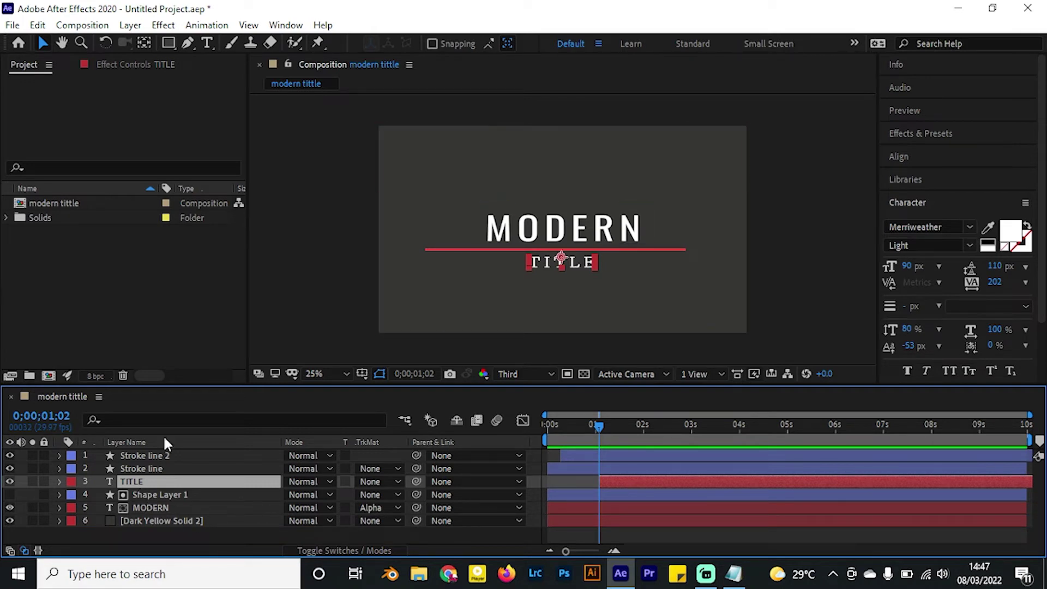
With no layer selected, draw a rectangle around the TITLE text and reduce its height so it sits just below the red line
{"action": "left_click", "coordinate": [211, 530]}
{"action": "left_click", "coordinate": [169, 43]}
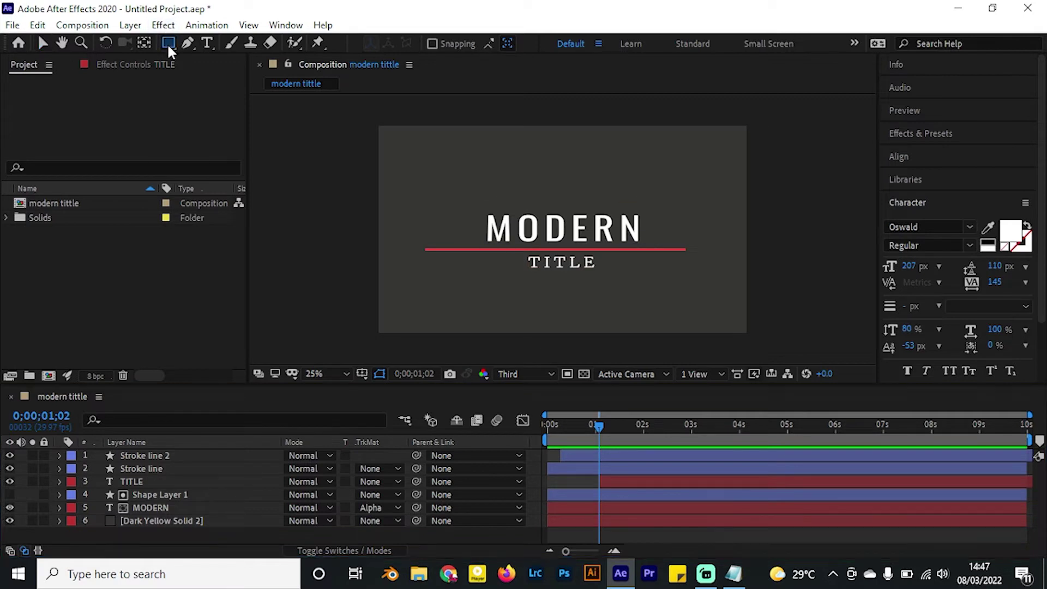
{"action": "mouse_move", "coordinate": [511, 276]}
{"action": "left_mouse_down"}
{"action": "mouse_move", "coordinate": [561, 255]}
{"action": "mouse_move", "coordinate": [616, 251]}
{"action": "left_mouse_up"}
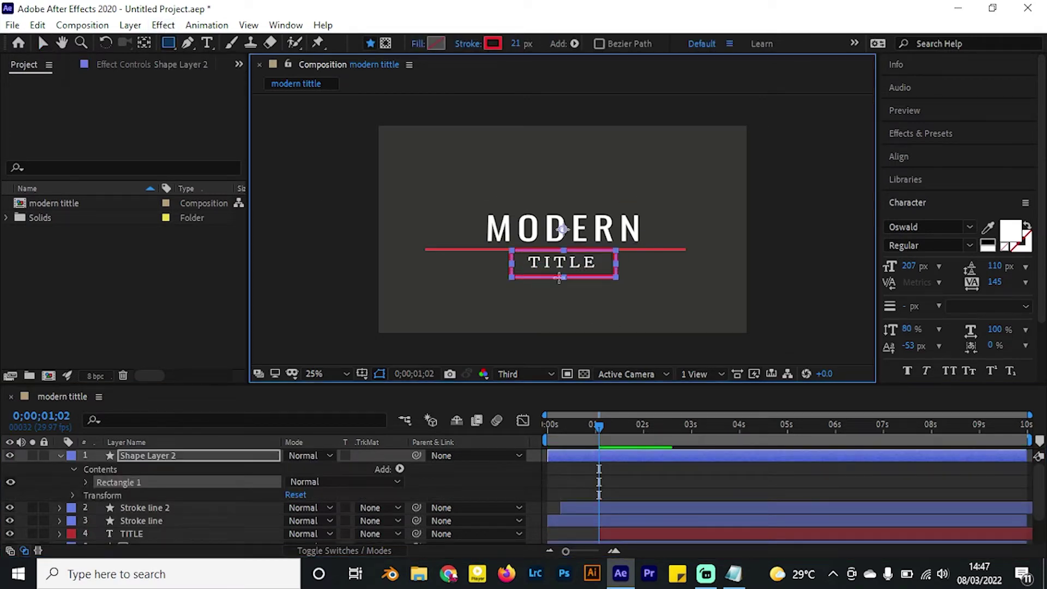
{"action": "key", "text": "period"}
{"action": "left_click", "coordinate": [43, 43]}
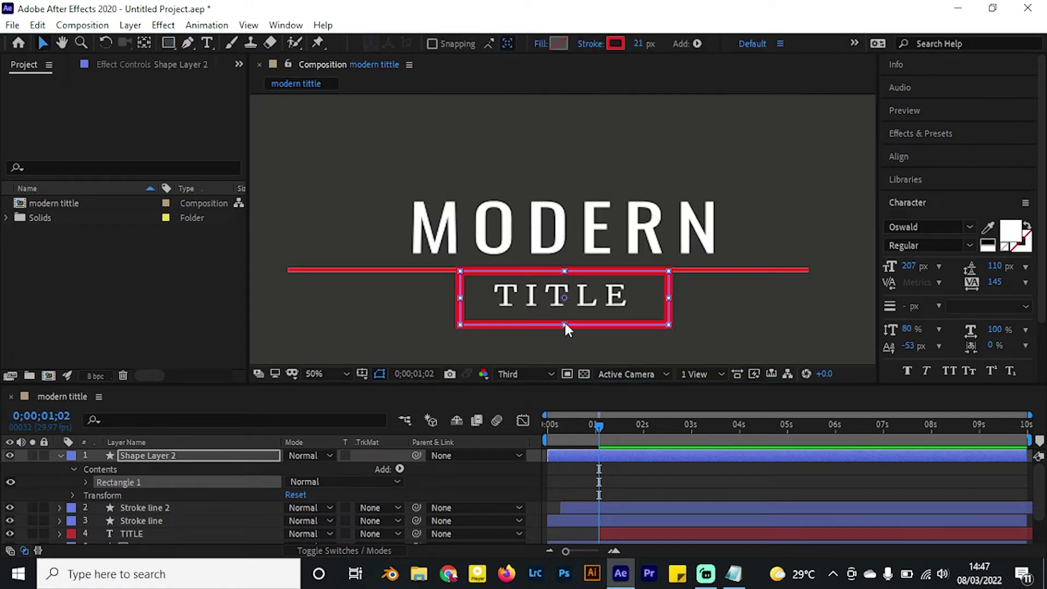
{"action": "left_click_drag", "start_coordinate": [564, 324], "coordinate": [562, 318]}
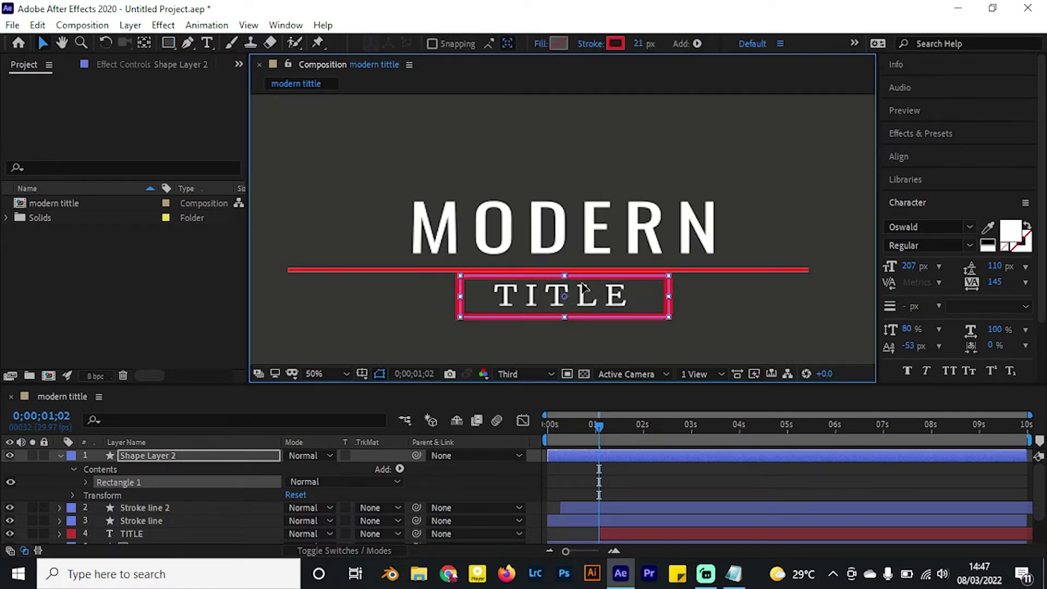
Give the new rectangle a solid black fill with no stroke, and collapse its layer properties
{"action": "left_click", "coordinate": [615, 43], "text": "alt"}
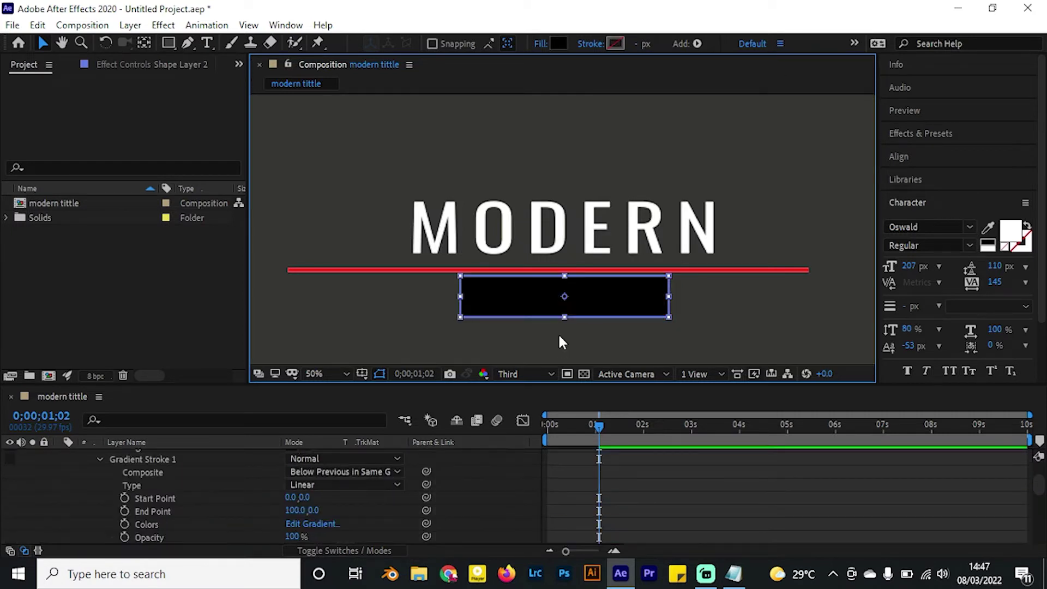
{"action": "scroll", "coordinate": [563, 315], "scroll_direction": "down", "scroll_amount": 1}
{"action": "scroll", "coordinate": [135, 492], "scroll_direction": "up", "scroll_amount": 2}
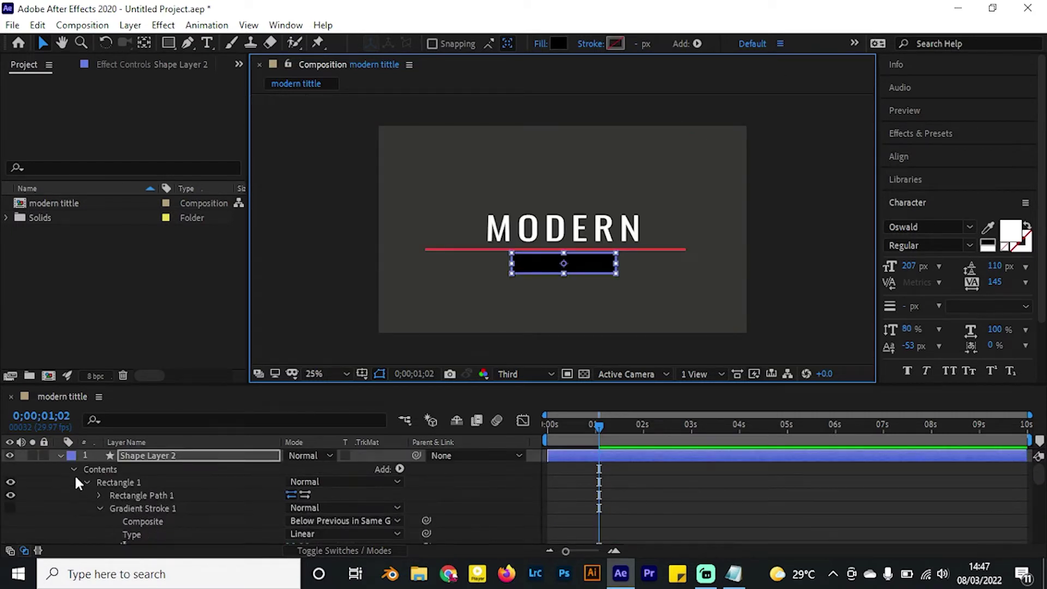
{"action": "left_click", "coordinate": [61, 455]}
Move the rectangle's shape layer directly above the TITLE layer and rename it matte TITLE
{"action": "left_click_drag", "start_coordinate": [176, 450], "coordinate": [166, 479]}
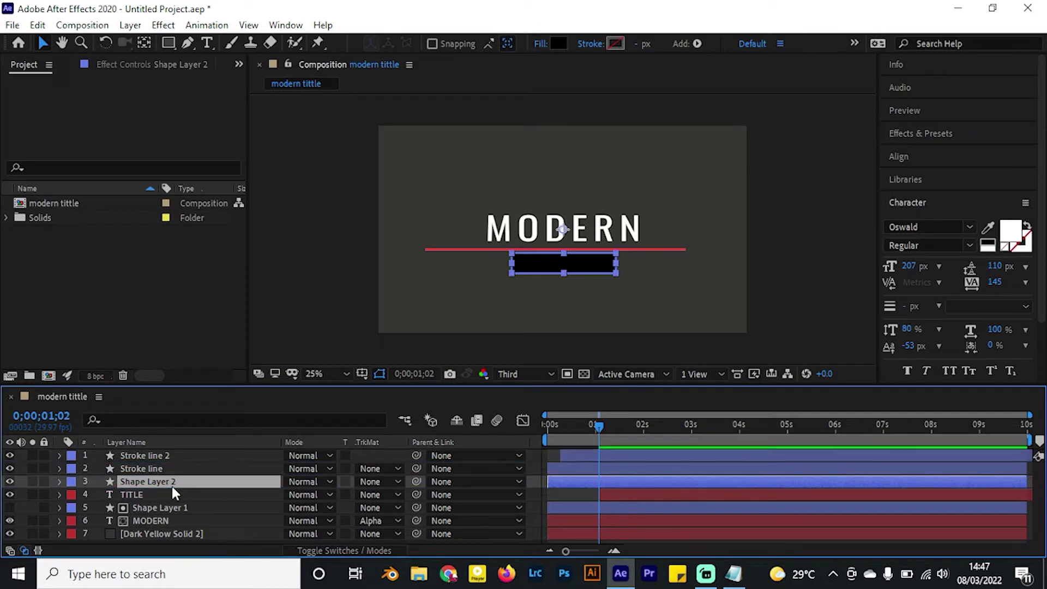
{"action": "key", "text": "Return"}
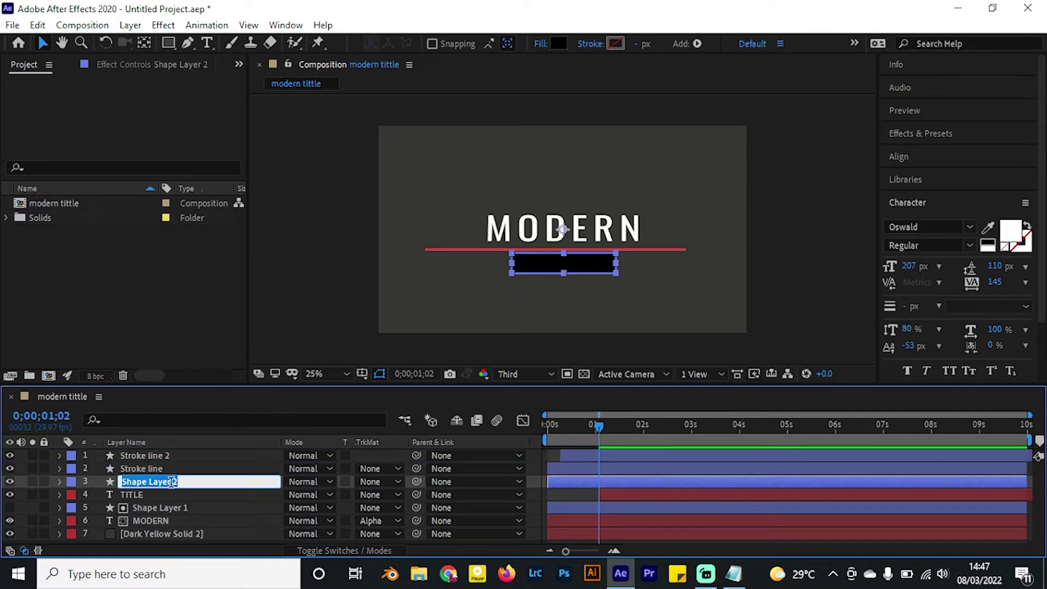
{"action": "type", "text": "matte TITLE"}
{"action": "key", "text": "Return"}
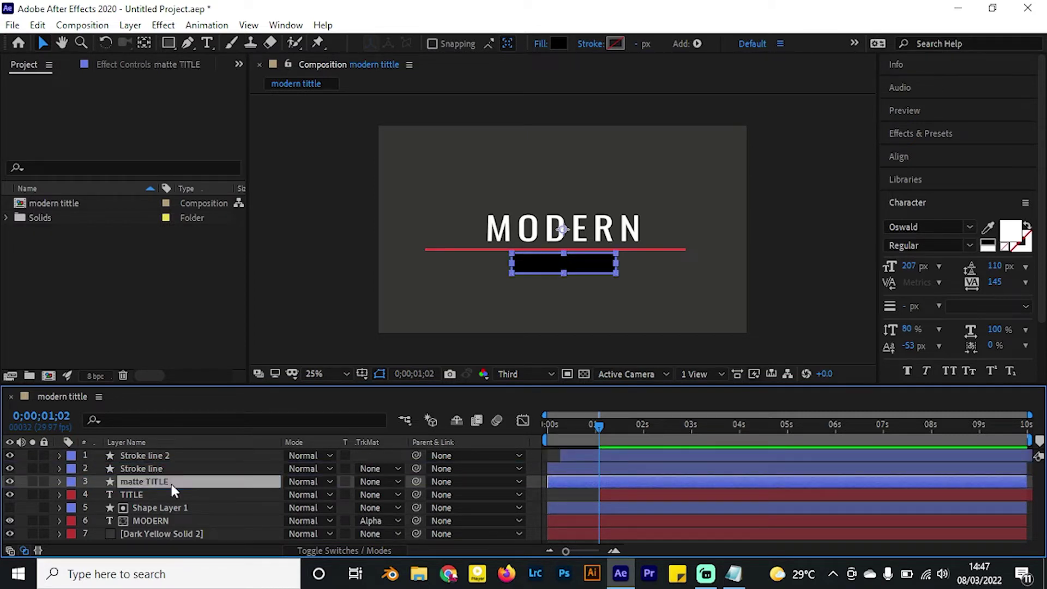
Rename the Shape Layer 1 layer above MODERN as Matte MODERN
{"action": "left_click", "coordinate": [156, 506]}
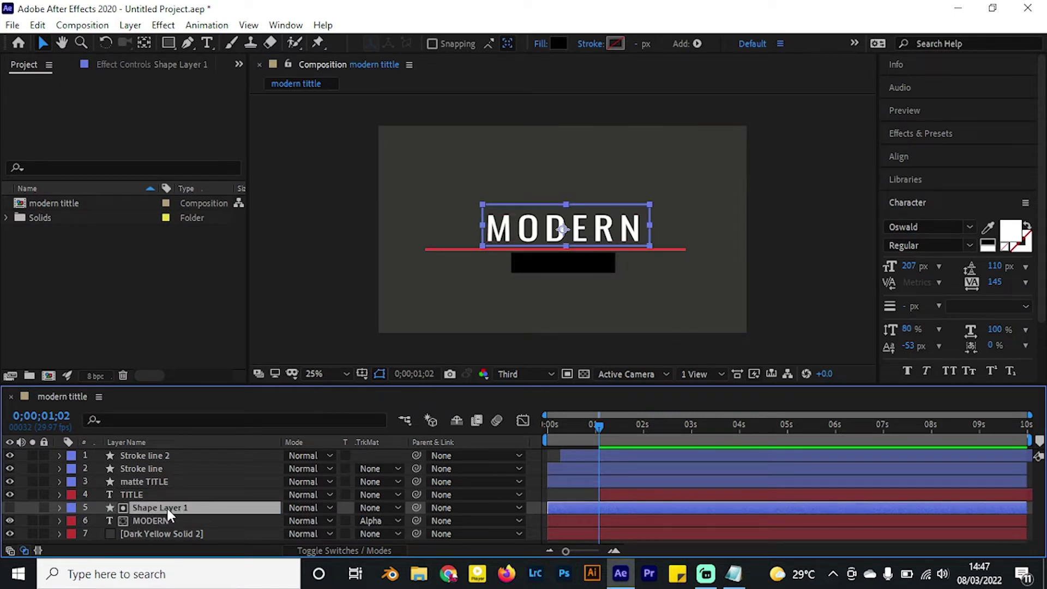
{"action": "key", "text": "Return"}
{"action": "type", "text": "Matte"}
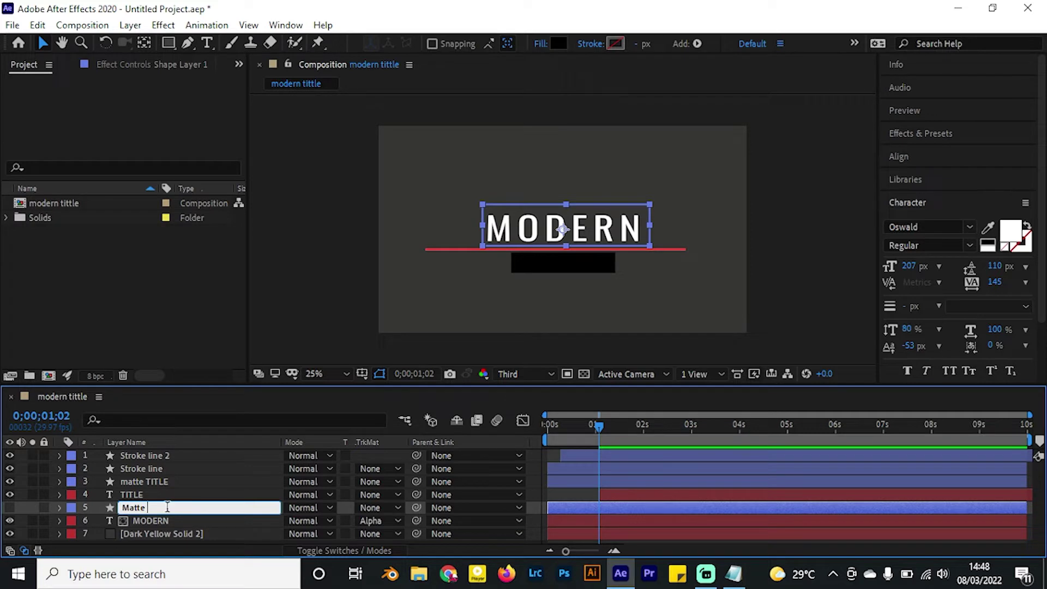
{"action": "type", "text": " MODERN"}
Align the start of the matte TITLE layer with TITLE, and set TITLE's track matte to Alpha Matte using matte TITLE
{"action": "left_click", "coordinate": [653, 482]}
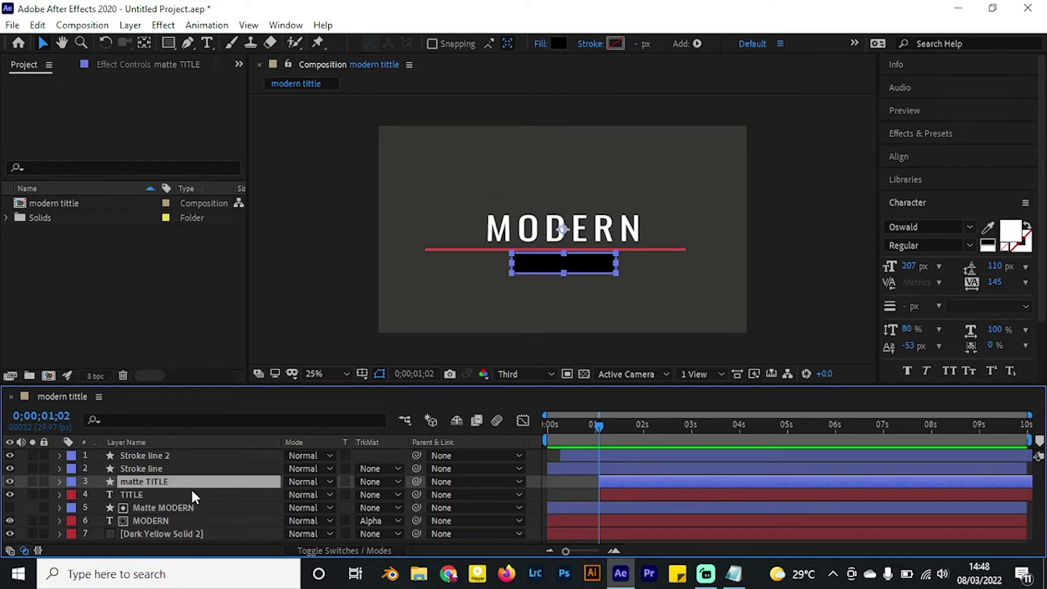
{"action": "left_click", "coordinate": [189, 494]}
{"action": "left_click", "coordinate": [390, 494]}
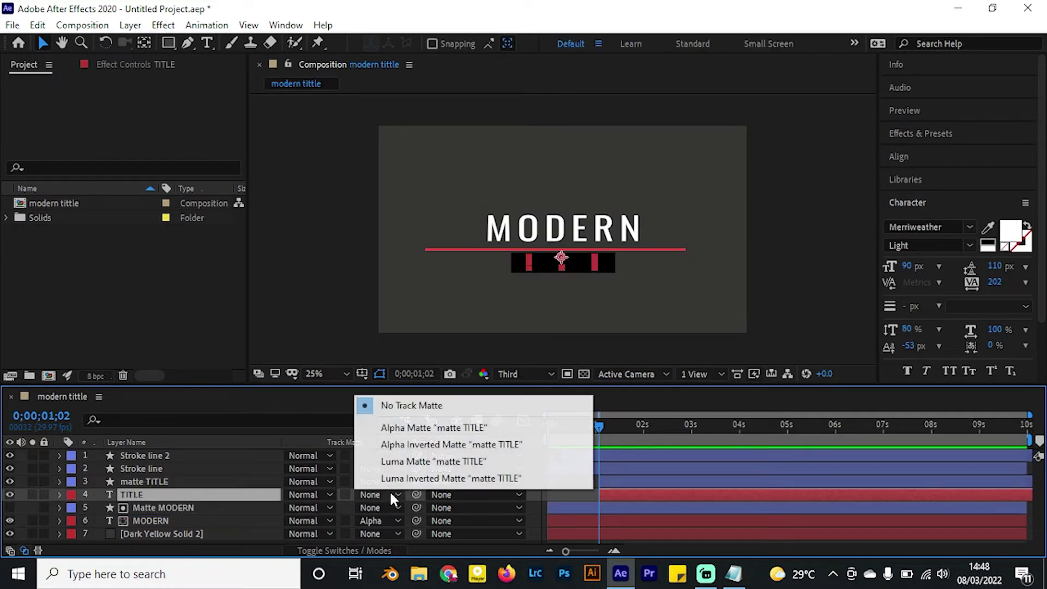
{"action": "left_click", "coordinate": [440, 427]}
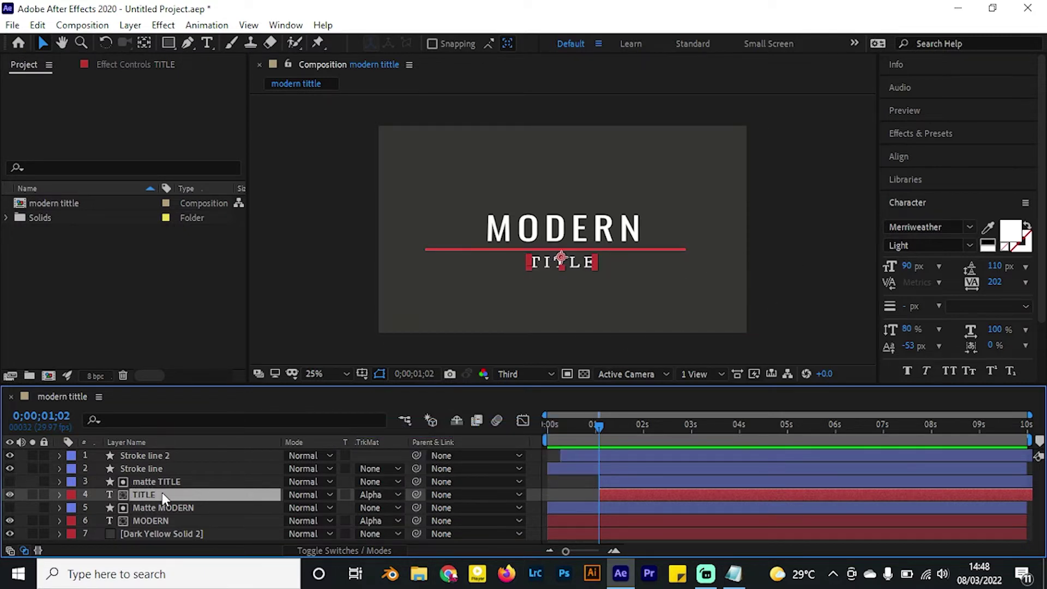
Animate TITLE's Position from 954.0, 501.3 at 0;00;01;02 down to its current place at about 1.8 seconds
{"action": "key", "text": "p"}
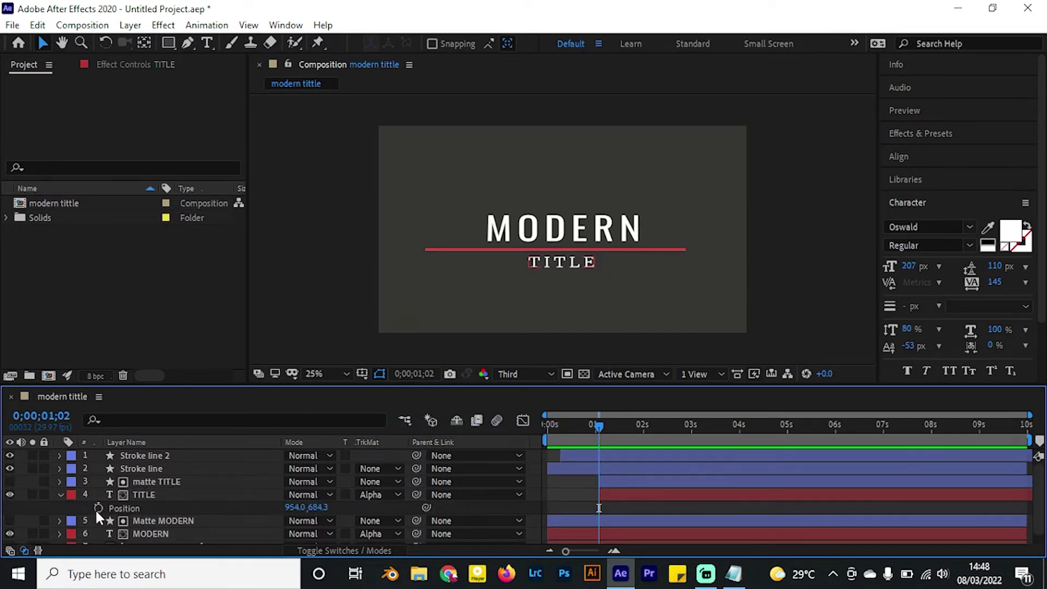
{"action": "left_click", "coordinate": [99, 508]}
{"action": "left_click_drag", "start_coordinate": [598, 507], "coordinate": [631, 507]}
{"action": "key", "text": "shift+Up"}
{"action": "key", "text": "shift+Up"}
{"action": "key", "text": "shift+Up"}
{"action": "key", "text": "shift+Up"}
{"action": "key", "text": "shift+Up"}
{"action": "key", "text": "shift+Up"}
{"action": "key", "text": "shift+Up"}
{"action": "key", "text": "shift+Up"}
{"action": "key", "text": "shift+Up"}
{"action": "key", "text": "shift+Up"}
{"action": "key", "text": "shift+Up"}
{"action": "key", "text": "shift+Up"}
{"action": "key", "text": "shift+Up"}
{"action": "key", "text": "shift+Up"}
{"action": "key", "text": "shift+Up"}
{"action": "key", "text": "shift+Up"}
{"action": "key", "text": "shift+Up"}
{"action": "key", "text": "shift+Up"}
{"action": "key", "text": "Up"}
{"action": "key", "text": "Up"}
{"action": "key", "text": "Up"}
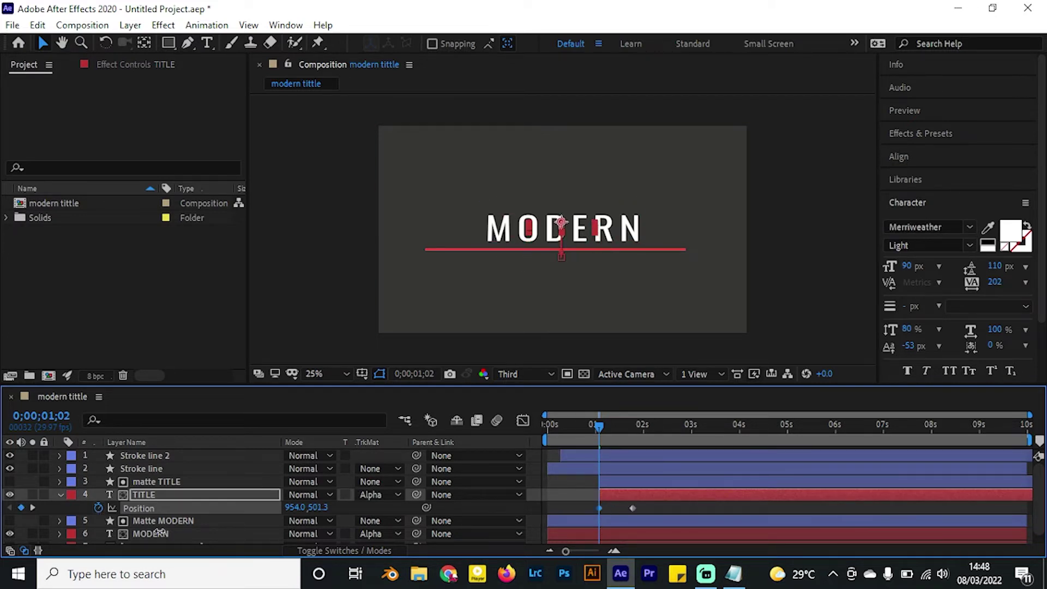
Preview the TITLE animation and speed it up by moving its second Position keyframe to about 1.4 seconds
{"action": "key", "text": "space"}
{"action": "key", "text": "space"}
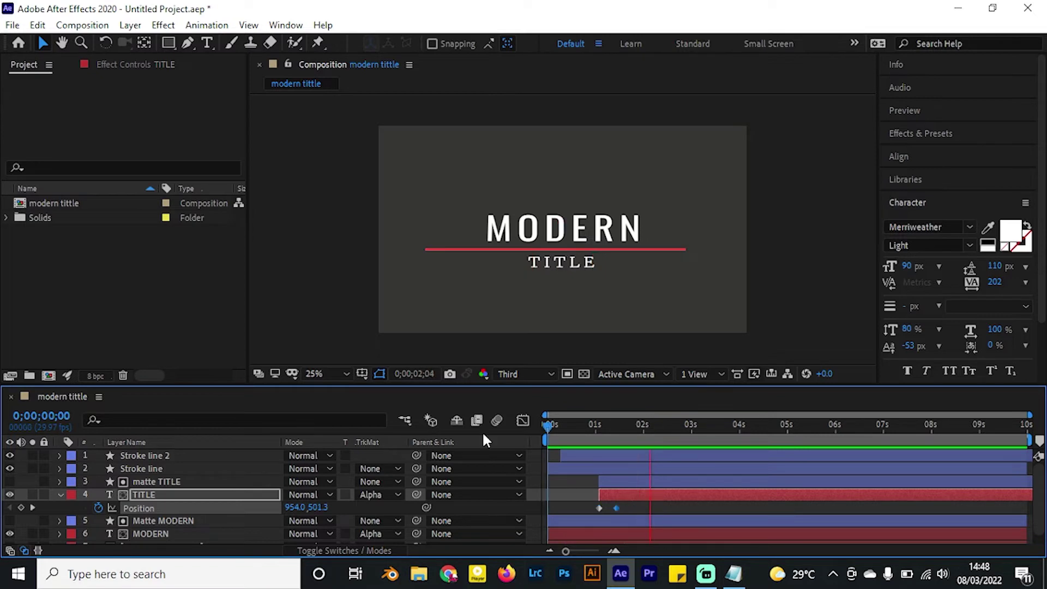
{"action": "key", "text": "space"}
Apply Easy Ease to both of TITLE's Position keyframes and preview the animation from the start
{"action": "left_click_drag", "start_coordinate": [628, 508], "coordinate": [597, 507]}
{"action": "right_click", "coordinate": [597, 508]}
{"action": "right_click", "coordinate": [600, 509]}
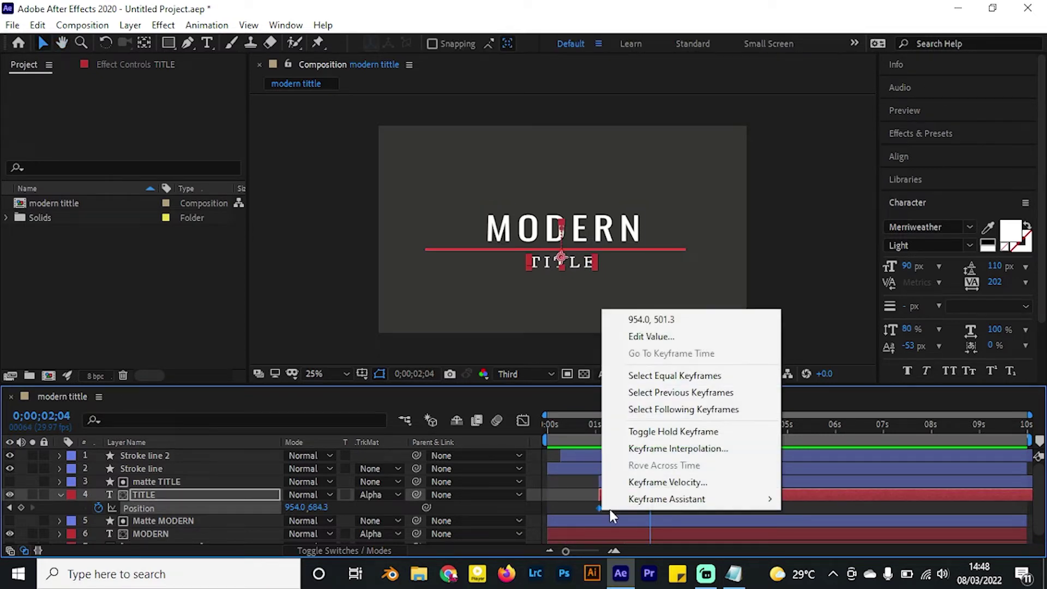
{"action": "mouse_move", "coordinate": [680, 503]}
{"action": "left_click", "coordinate": [818, 399]}
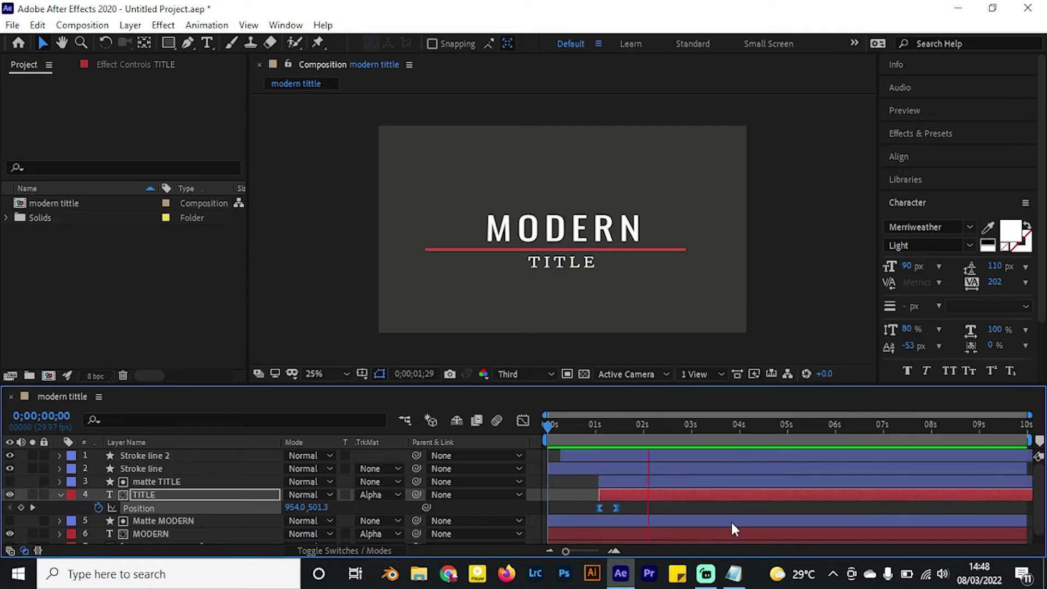
{"action": "key", "text": "space"}
Shift the matte TITLE and TITLE layers together to start at about 0.85 seconds, and preview from the start
{"action": "left_click", "coordinate": [635, 482], "text": "shift"}
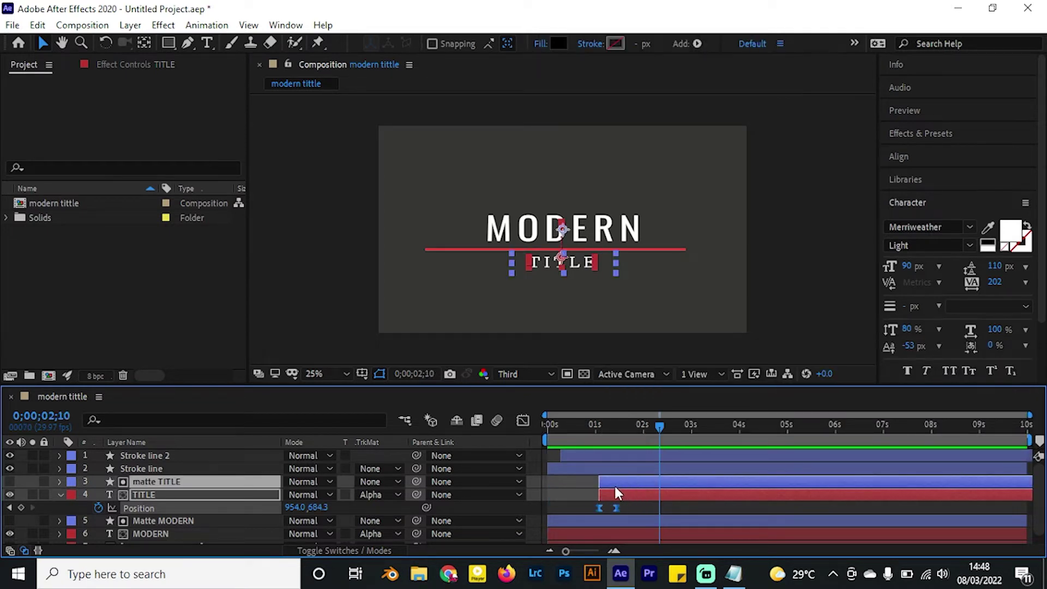
{"action": "left_click_drag", "start_coordinate": [614, 491], "coordinate": [602, 492]}
{"action": "key", "text": "Home"}
{"action": "key", "text": "space"}
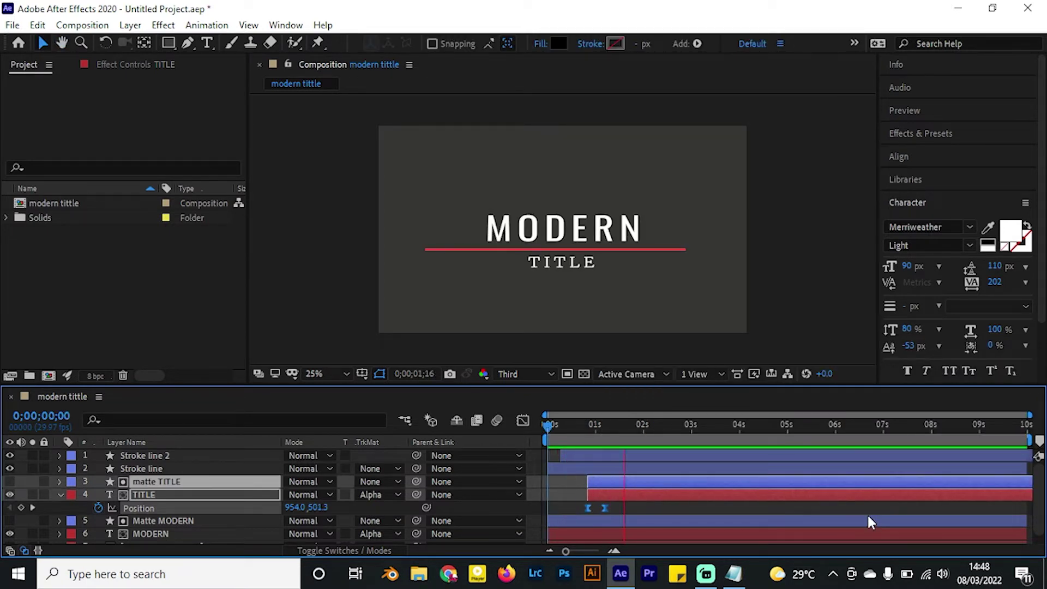
{"action": "key", "text": "space"}
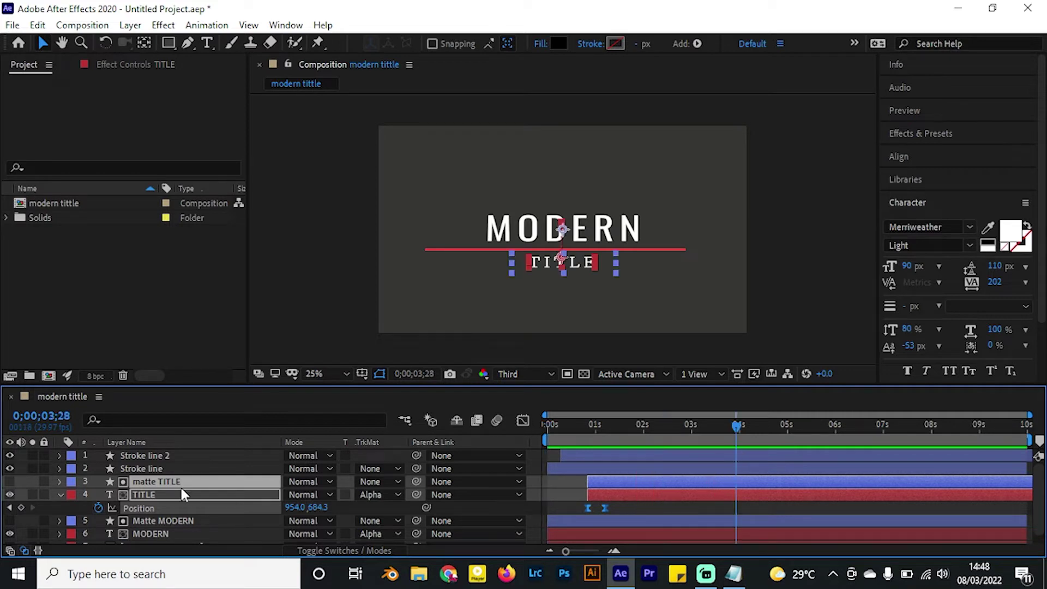
Collapse TITLE's keyframes, move the current time to 0;00;03;17, and select the Dark Yellow Solid 2 background layer
{"action": "key", "text": "u"}
{"action": "left_click", "coordinate": [552, 488]}
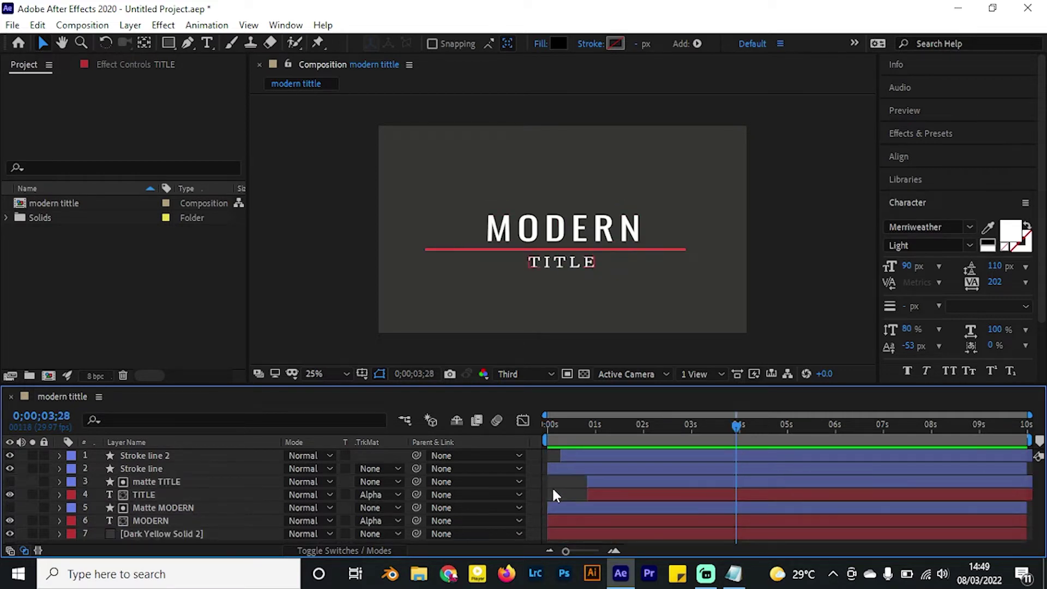
{"action": "left_click", "coordinate": [689, 435]}
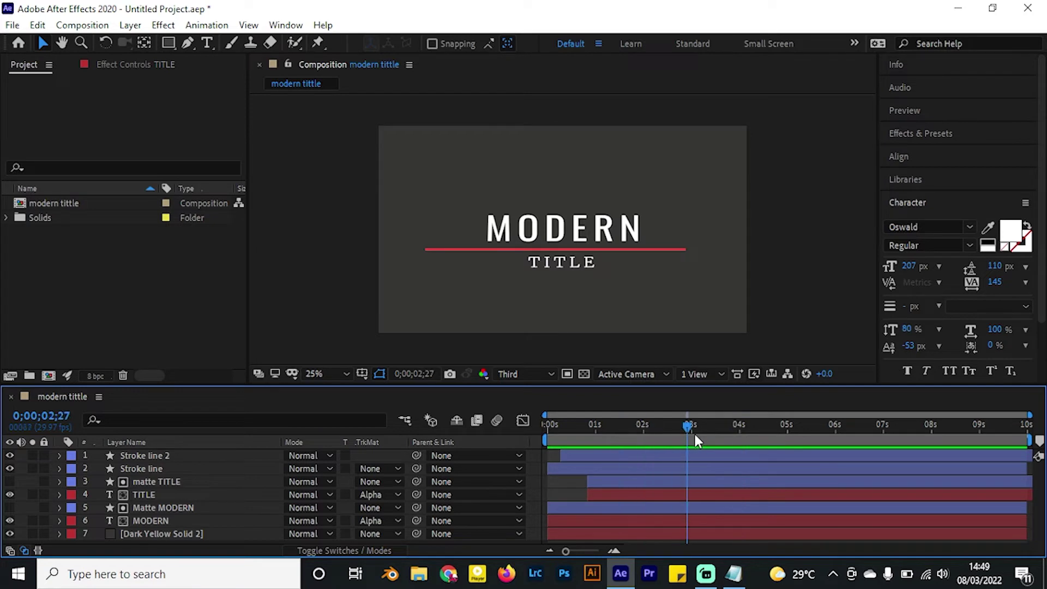
{"action": "left_click_drag", "start_coordinate": [695, 435], "coordinate": [719, 434]}
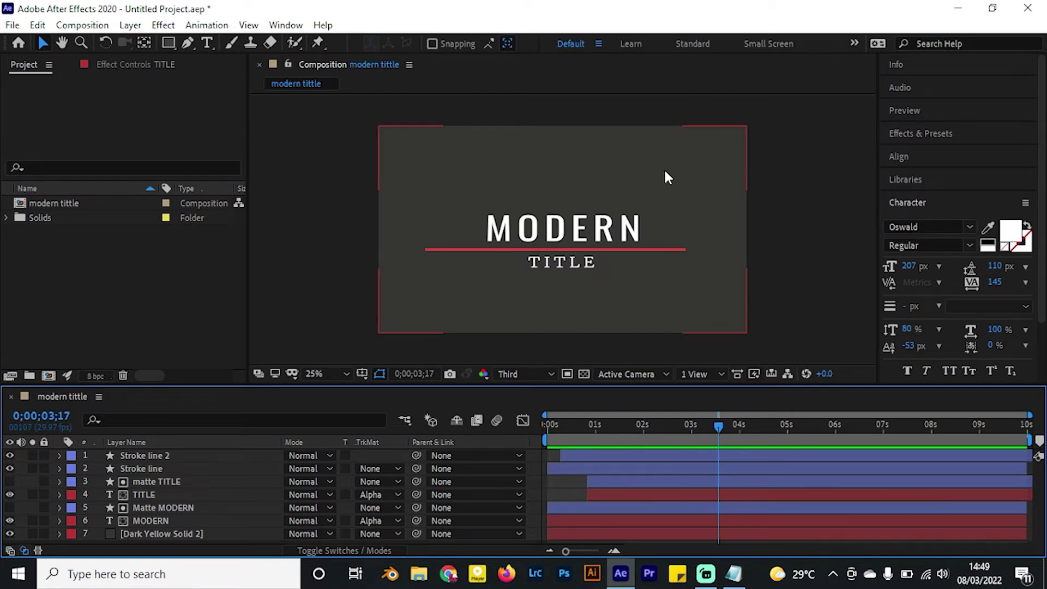
{"action": "left_click", "coordinate": [183, 533]}
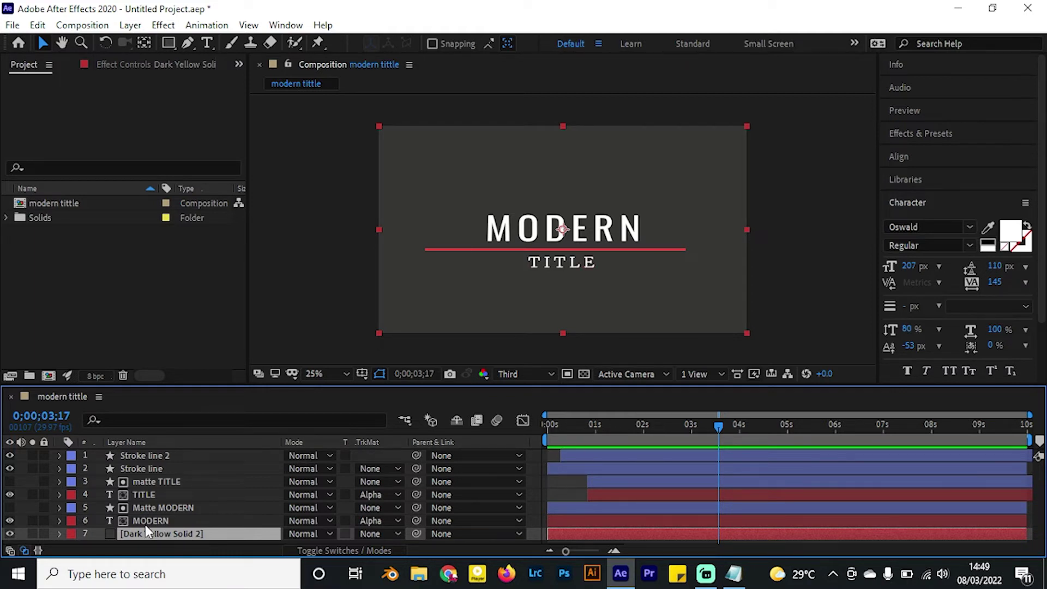
Find the Grid effect by searching for grid and apply it to the Dark Yellow Solid 2 layer
{"action": "left_click", "coordinate": [938, 133]}
{"action": "left_click", "coordinate": [941, 137]}
{"action": "left_click", "coordinate": [941, 156]}
{"action": "left_click", "coordinate": [943, 134]}
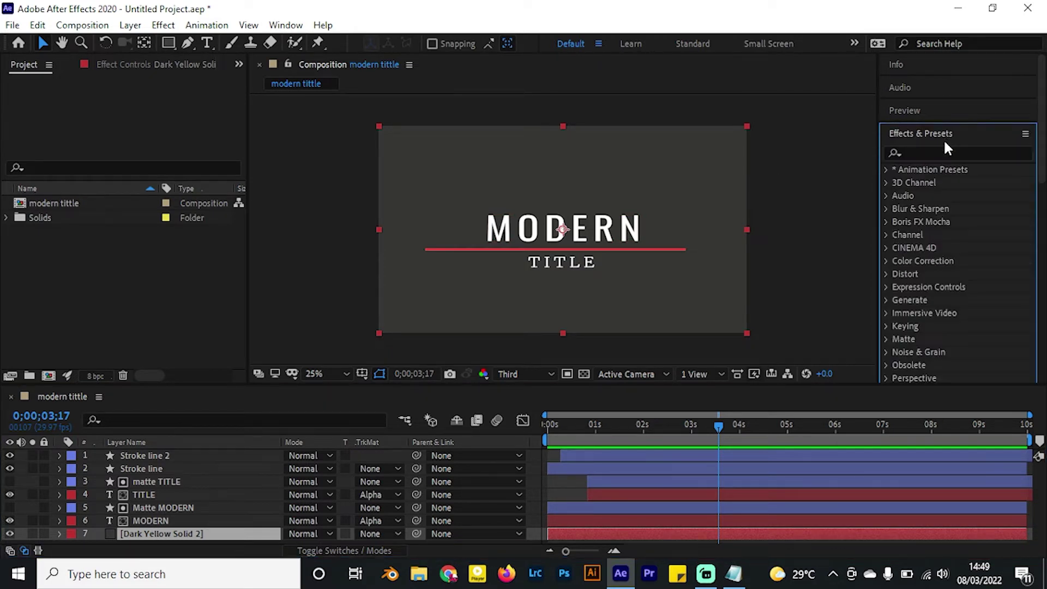
{"action": "type", "text": "grid"}
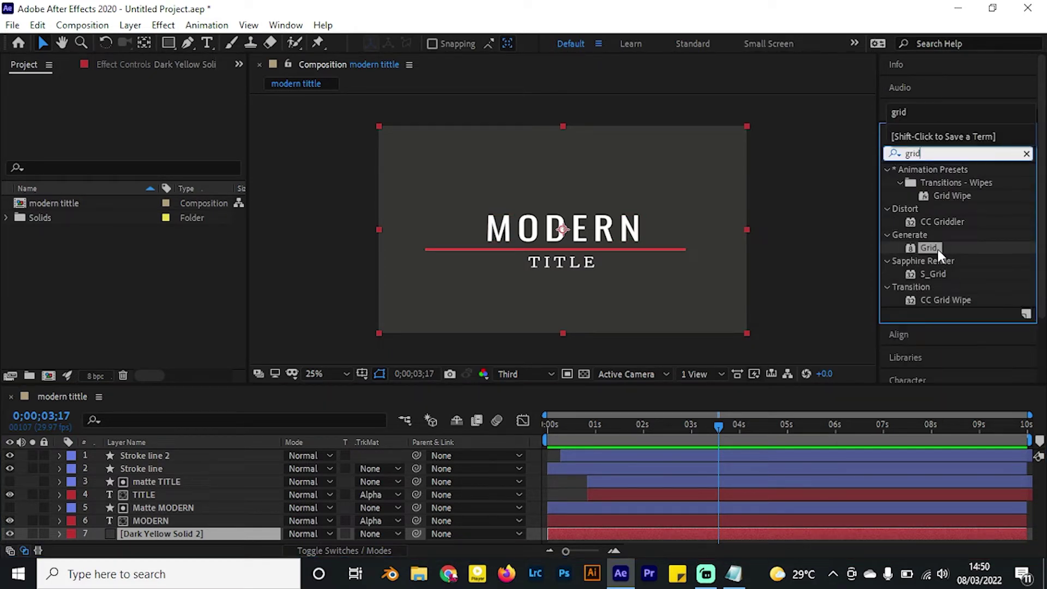
{"action": "left_click_drag", "start_coordinate": [933, 244], "coordinate": [165, 533]}
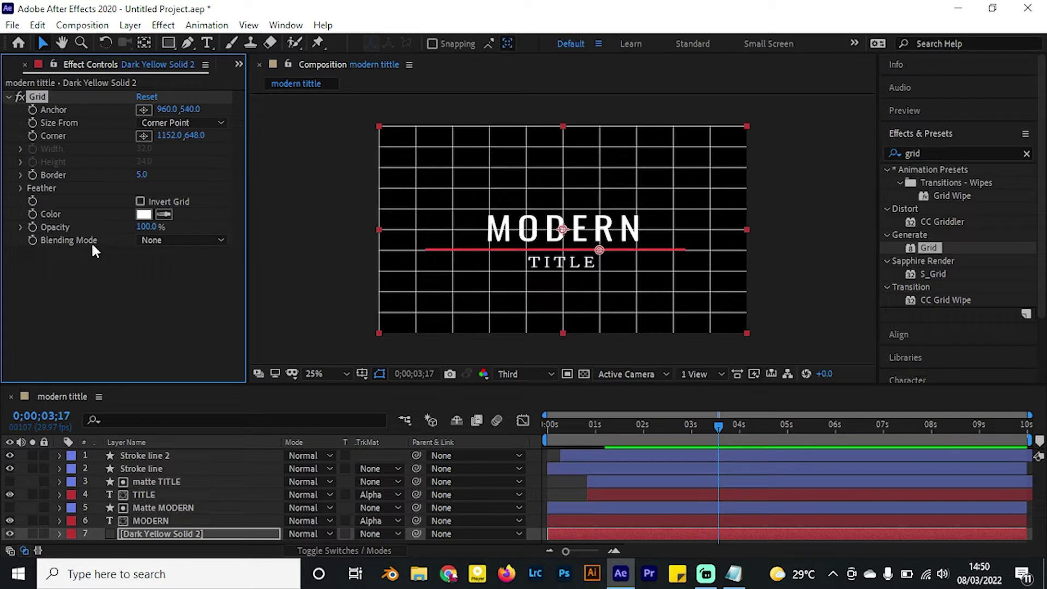
Set the grid's Blending Mode to Add and its Opacity to 16%, and scrub through the animation
{"action": "left_click", "coordinate": [149, 238]}
{"action": "left_click", "coordinate": [229, 279]}
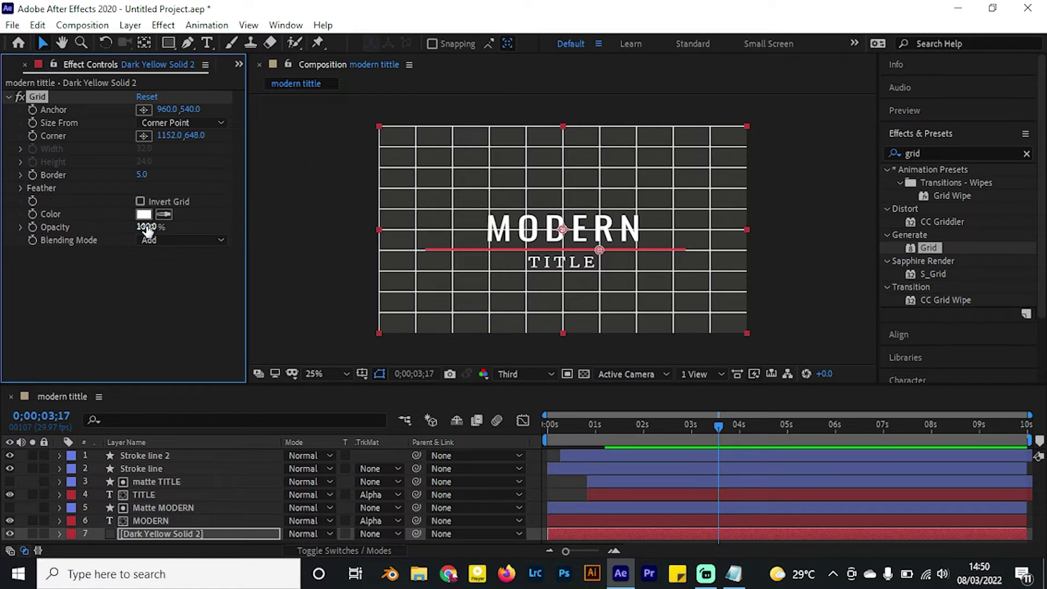
{"action": "left_click_drag", "start_coordinate": [143, 228], "coordinate": [75, 231]}
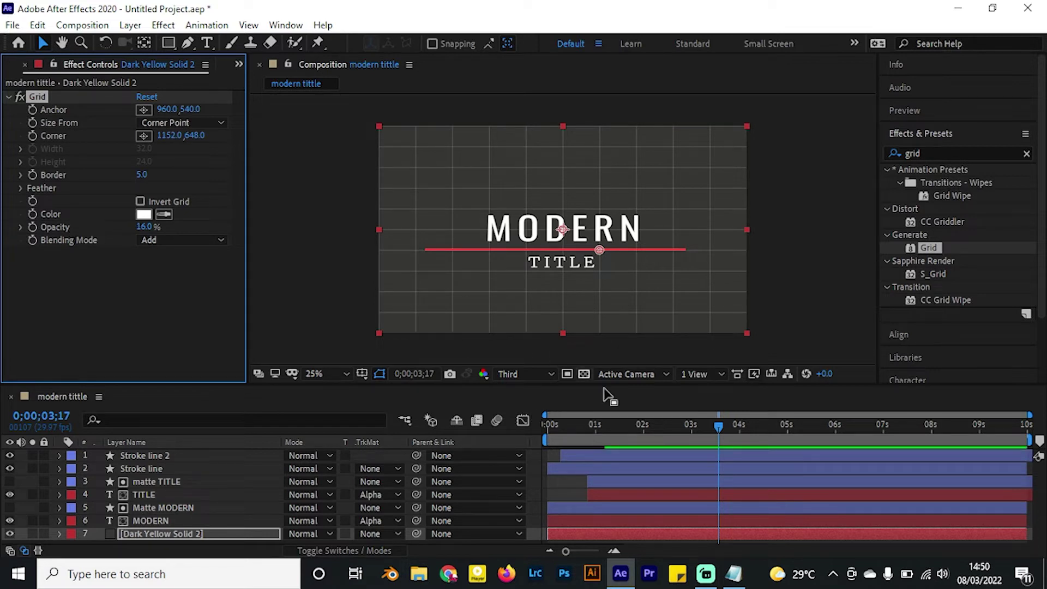
{"action": "left_click_drag", "start_coordinate": [597, 430], "coordinate": [672, 440]}
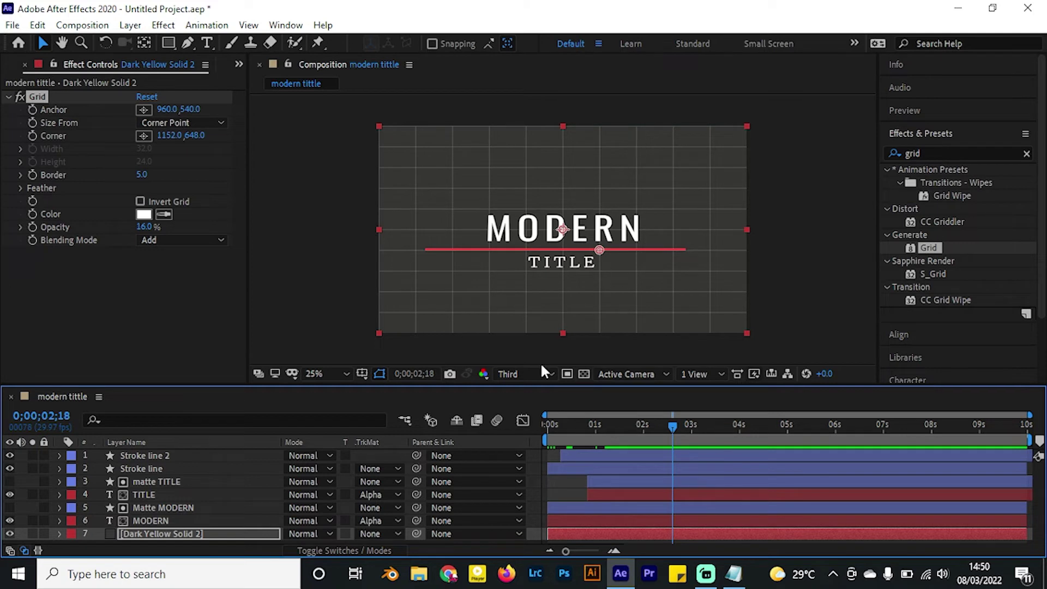
Tighten the grid cells with Anchor at 981, 589 and Corner at 1145, 674, and preview the result
{"action": "left_click", "coordinate": [86, 136]}
{"action": "left_click_drag", "start_coordinate": [169, 140], "coordinate": [106, 151]}
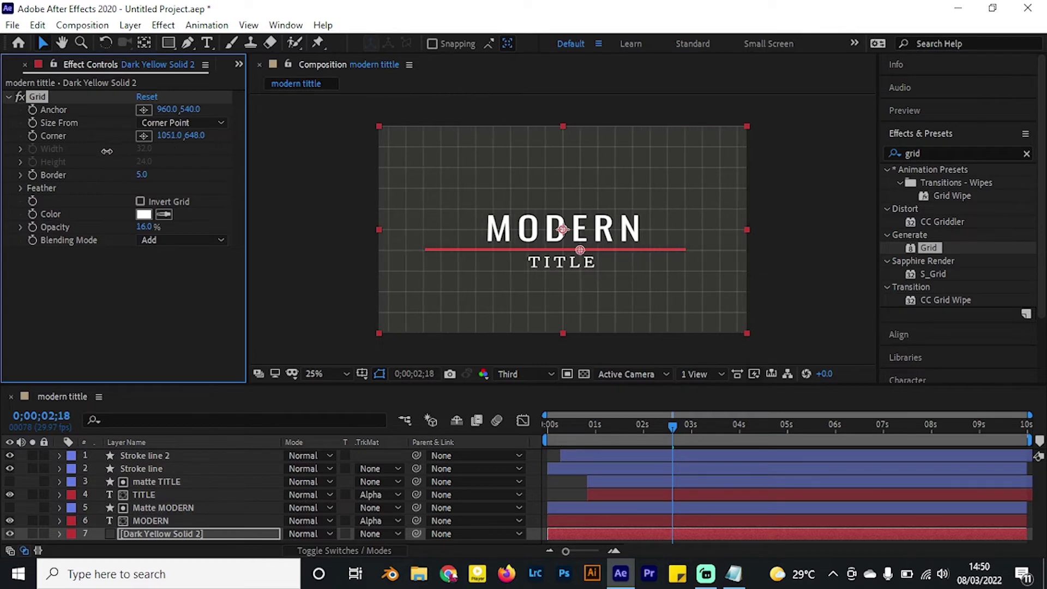
{"action": "left_click_drag", "start_coordinate": [196, 136], "coordinate": [197, 110]}
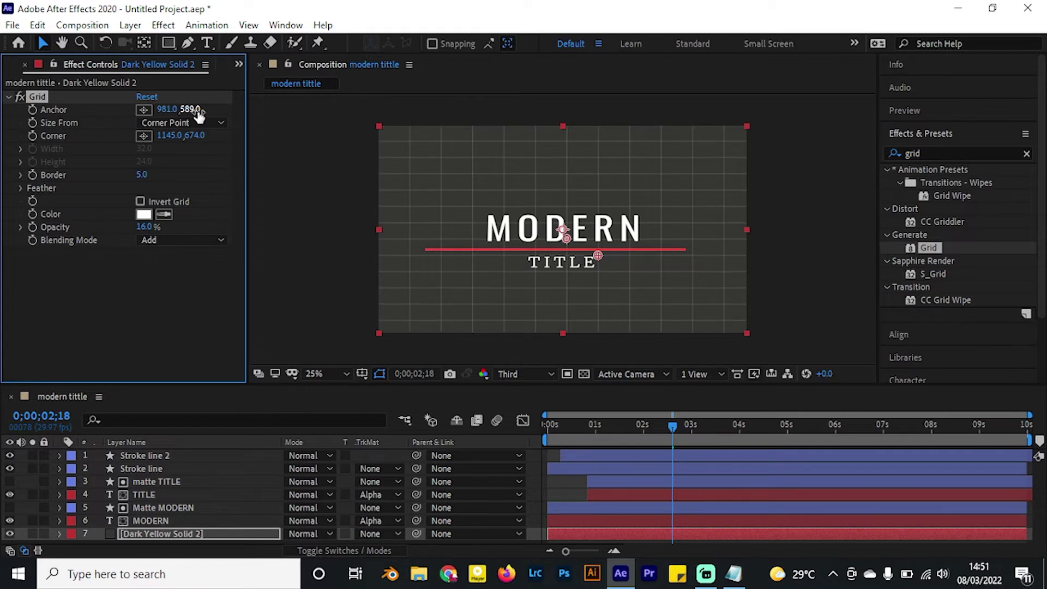
{"action": "key", "text": "space"}
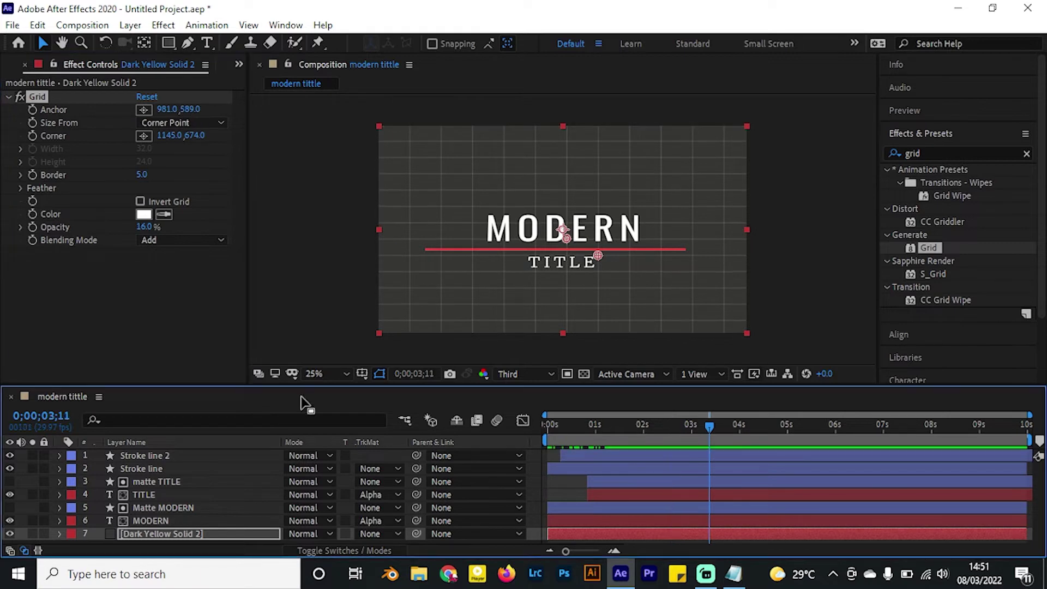
Enlarge the timeline area so every layer fits and clear the layer selection
{"action": "left_click", "coordinate": [163, 520]}
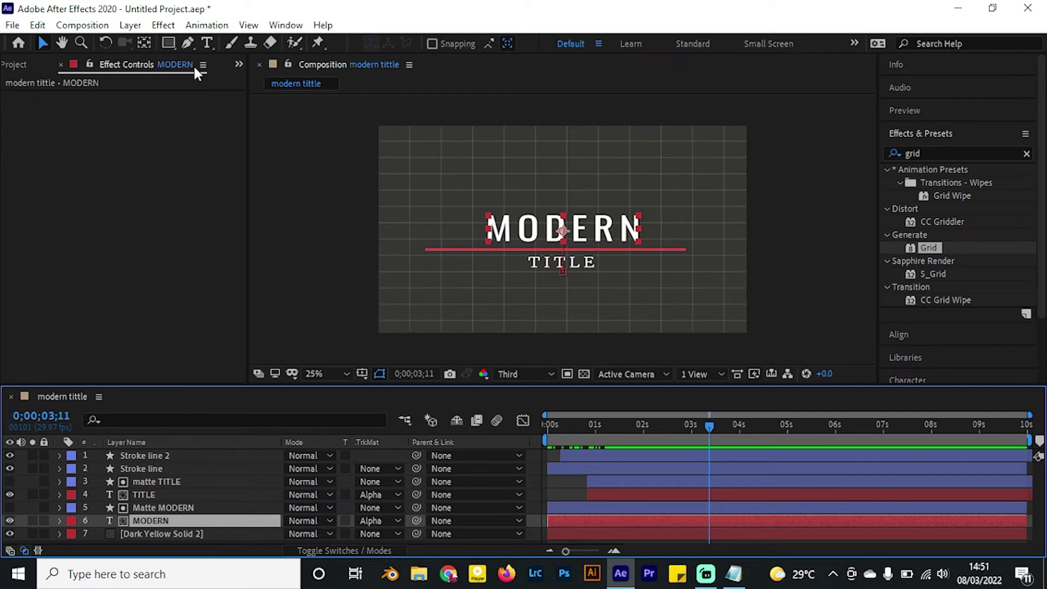
{"action": "left_click", "coordinate": [180, 534]}
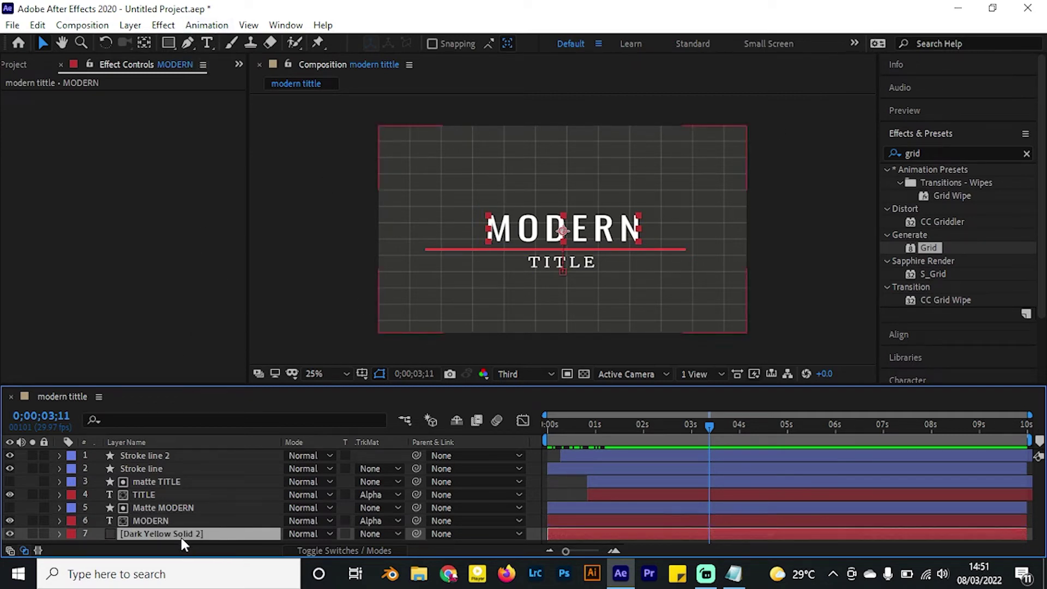
{"action": "left_click", "coordinate": [196, 322]}
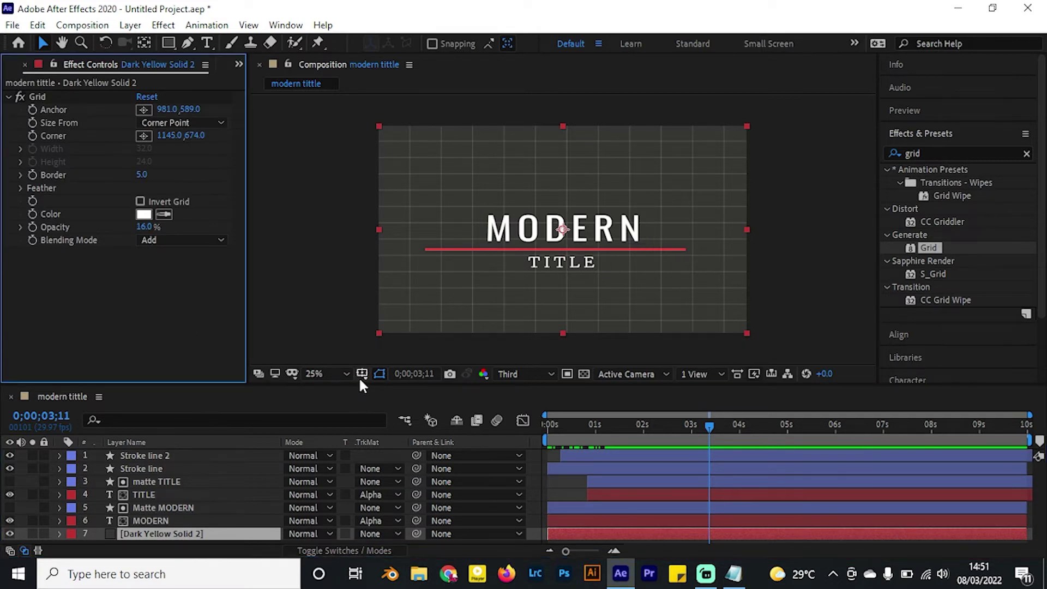
{"action": "left_click_drag", "start_coordinate": [359, 384], "coordinate": [358, 335]}
{"action": "left_click", "coordinate": [263, 489]}
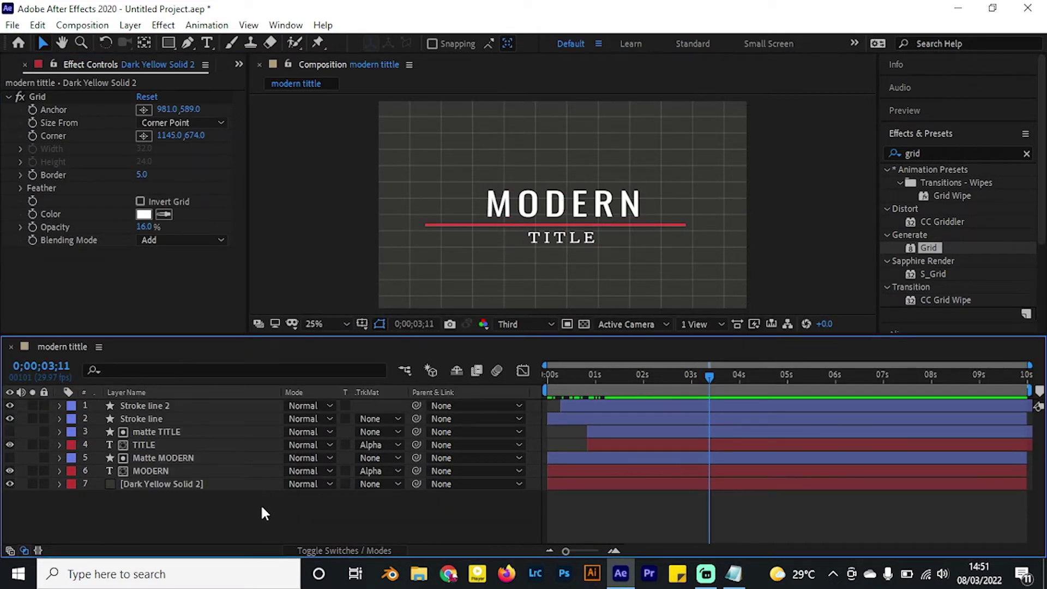
Add a + text layer near the upper-left corner of the composition
{"action": "left_click", "coordinate": [207, 43]}
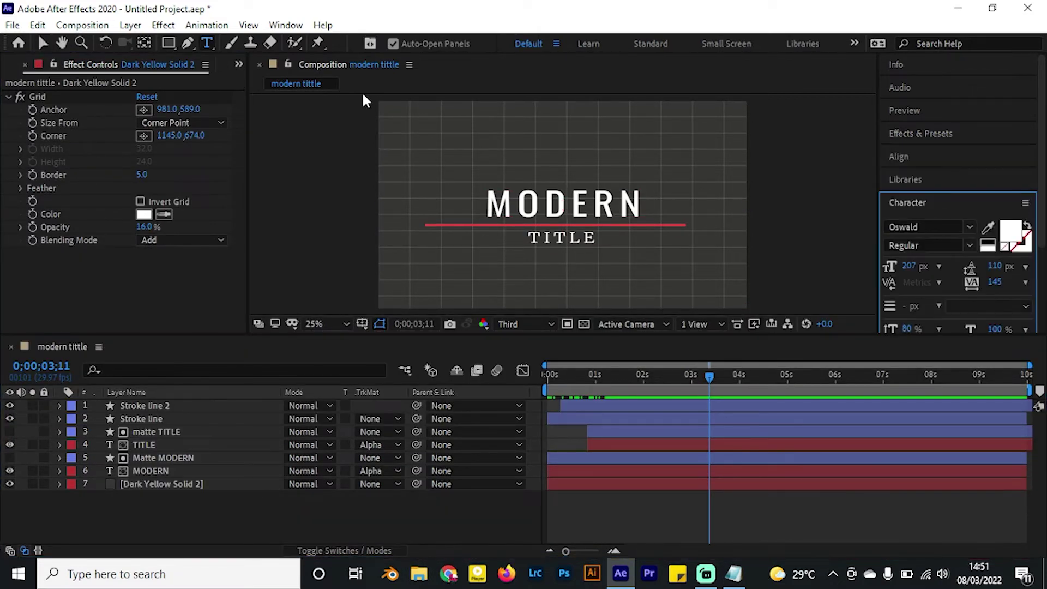
{"action": "left_click", "coordinate": [402, 126]}
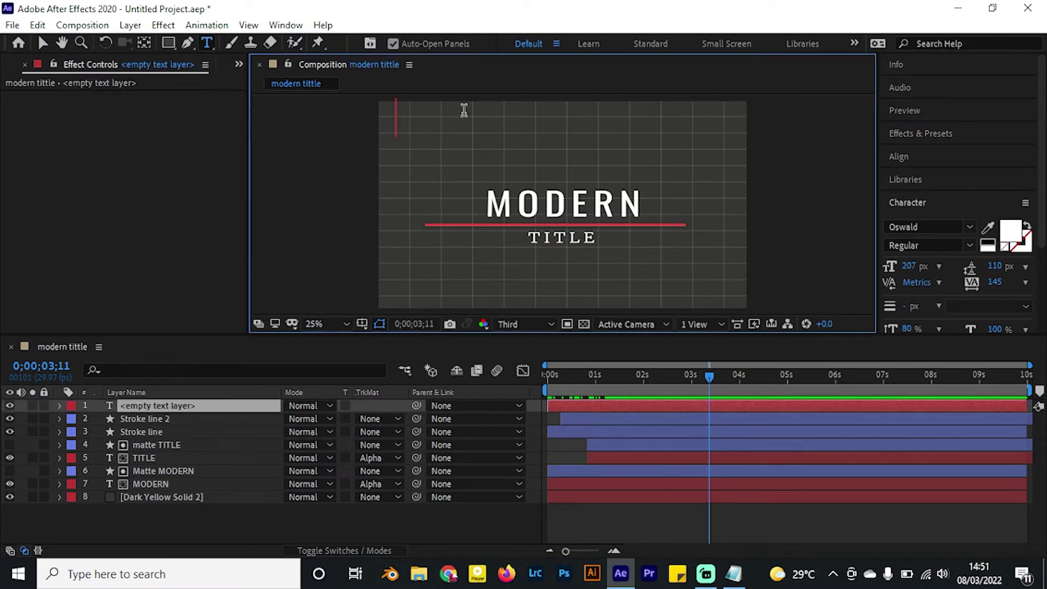
{"action": "type", "text": "+"}
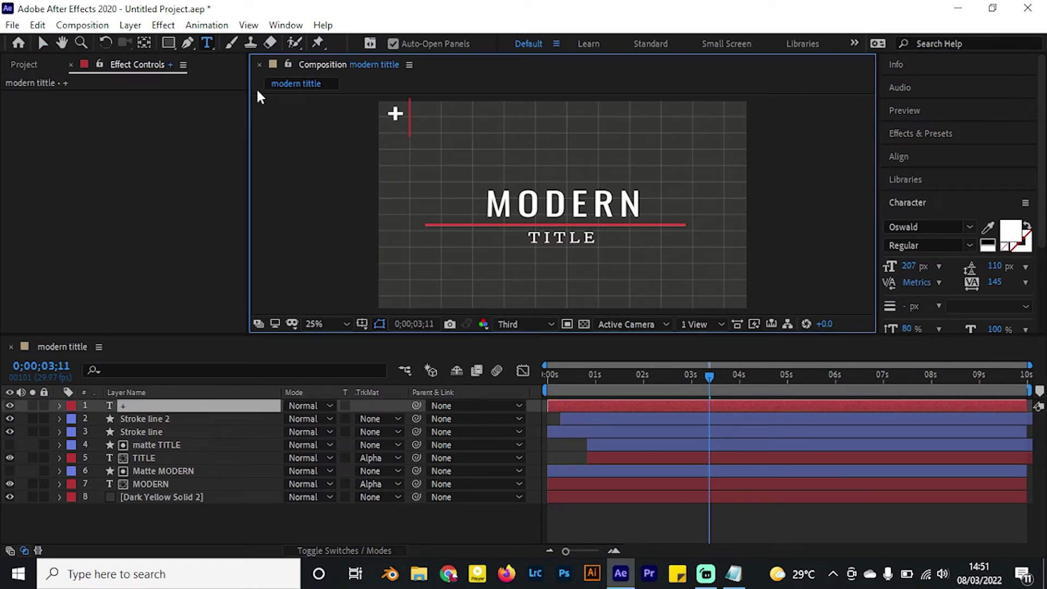
{"action": "left_click", "coordinate": [43, 43]}
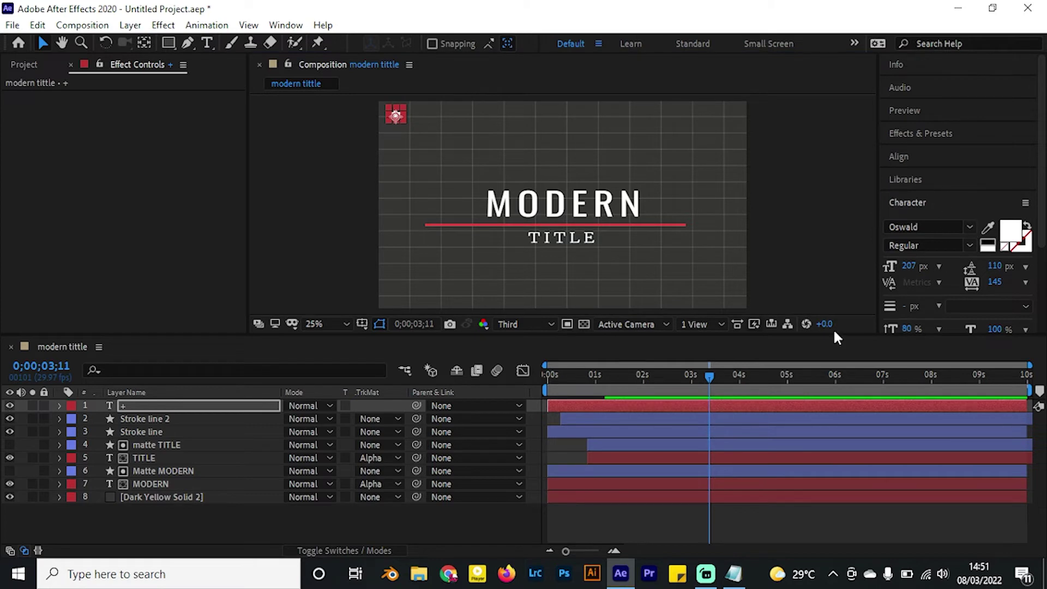
Set the + text in Palatino Linotype at 182 px and move it slightly inward from the composition's corner
{"action": "left_click_drag", "start_coordinate": [833, 332], "coordinate": [831, 362]}
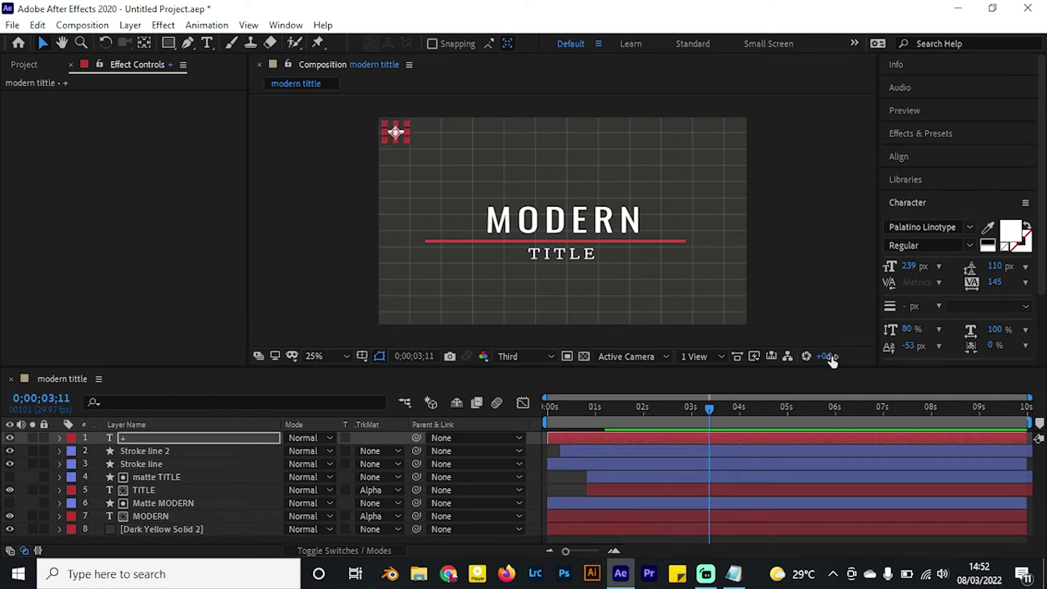
{"action": "left_click", "coordinate": [402, 133]}
{"action": "left_click_drag", "start_coordinate": [396, 135], "coordinate": [421, 139]}
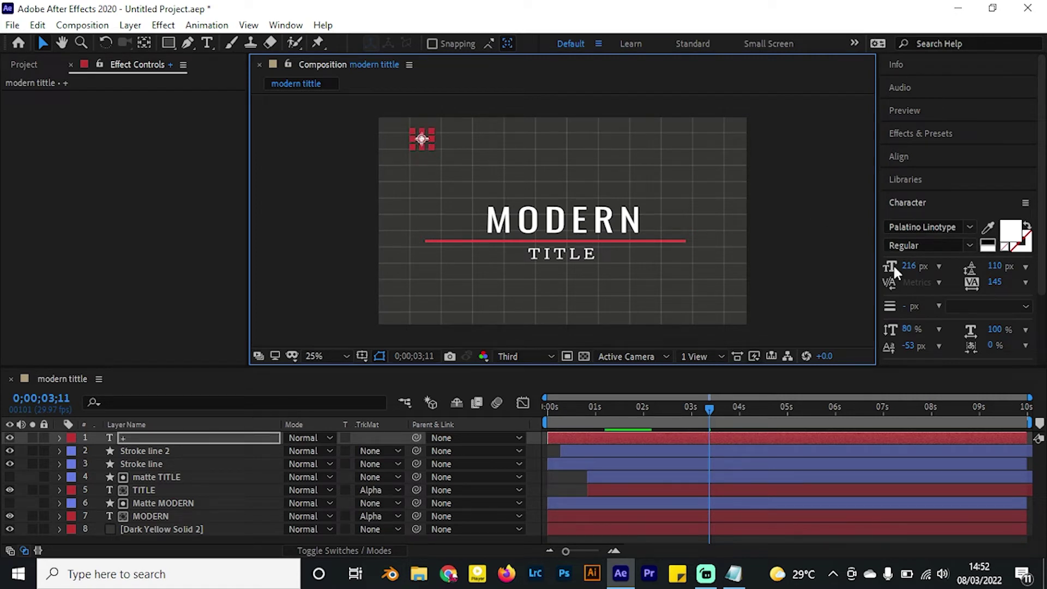
{"action": "left_click_drag", "start_coordinate": [893, 264], "coordinate": [874, 261]}
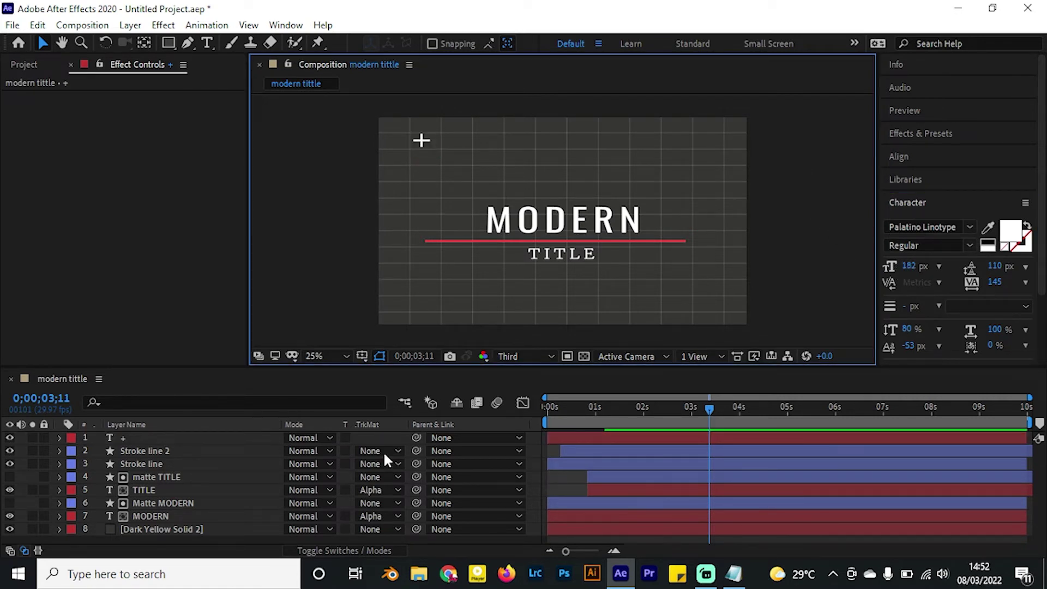
Try rotating the + layer to 90°
{"action": "left_click", "coordinate": [115, 515]}
{"action": "left_click", "coordinate": [135, 436]}
{"action": "key", "text": "r"}
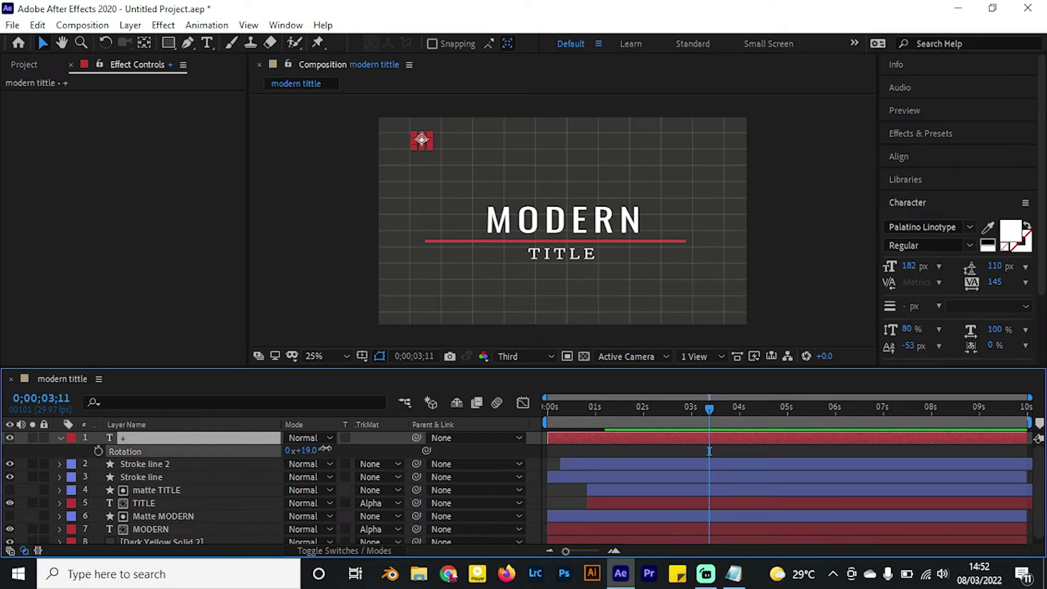
{"action": "left_click_drag", "start_coordinate": [325, 449], "coordinate": [345, 443]}
{"action": "left_click", "coordinate": [306, 450]}
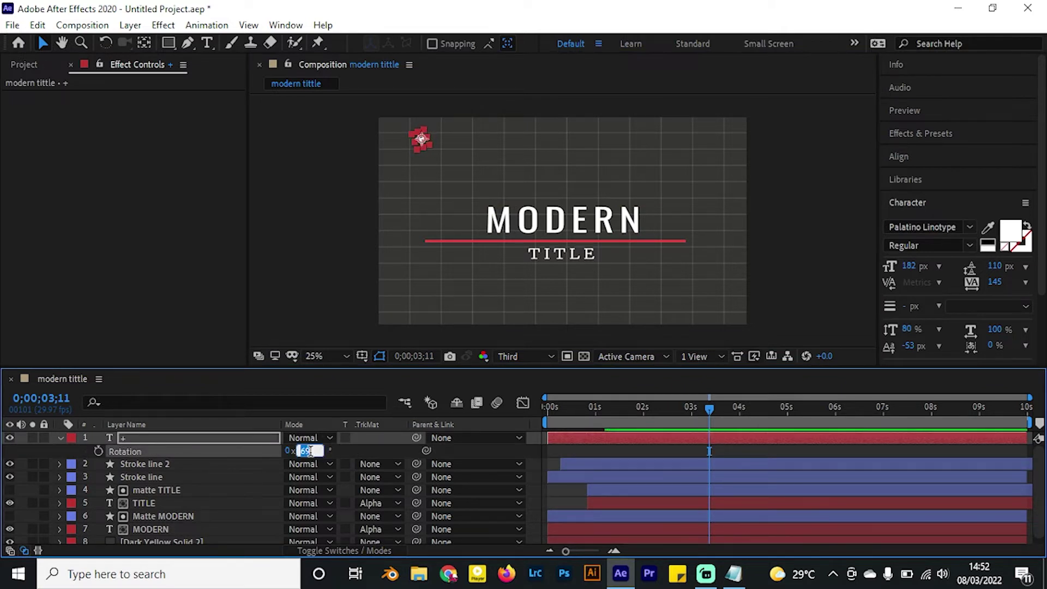
{"action": "type", "text": "90"}
{"action": "key", "text": "Return"}
{"action": "key", "text": "r"}
Add a Rotation keyframe of 0° to the + layer at the start of the composition
{"action": "key", "text": "Home"}
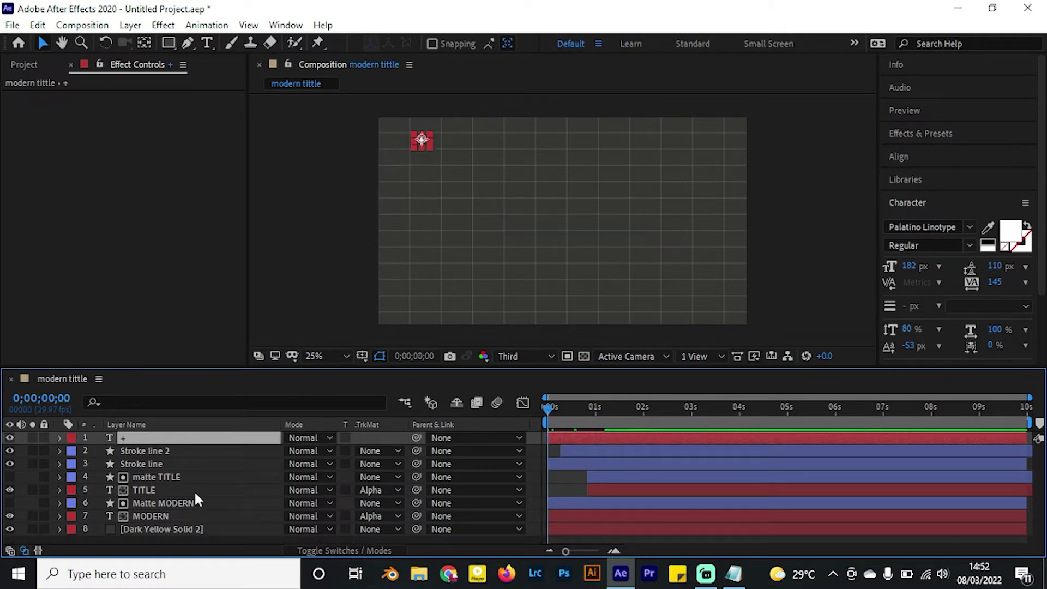
{"action": "left_click", "coordinate": [192, 491]}
{"action": "left_click", "coordinate": [156, 439]}
{"action": "key", "text": "r"}
{"action": "left_click", "coordinate": [98, 451]}
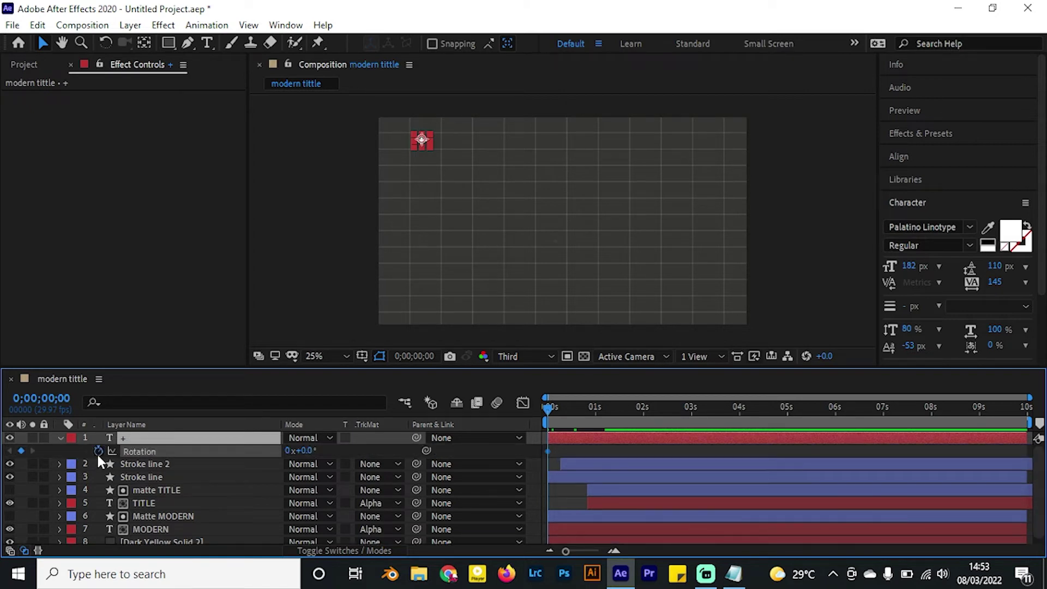
Add a second Rotation keyframe of 2x+16° at 0;00;00;16 on the + layer and preview from the start
{"action": "left_click", "coordinate": [569, 410]}
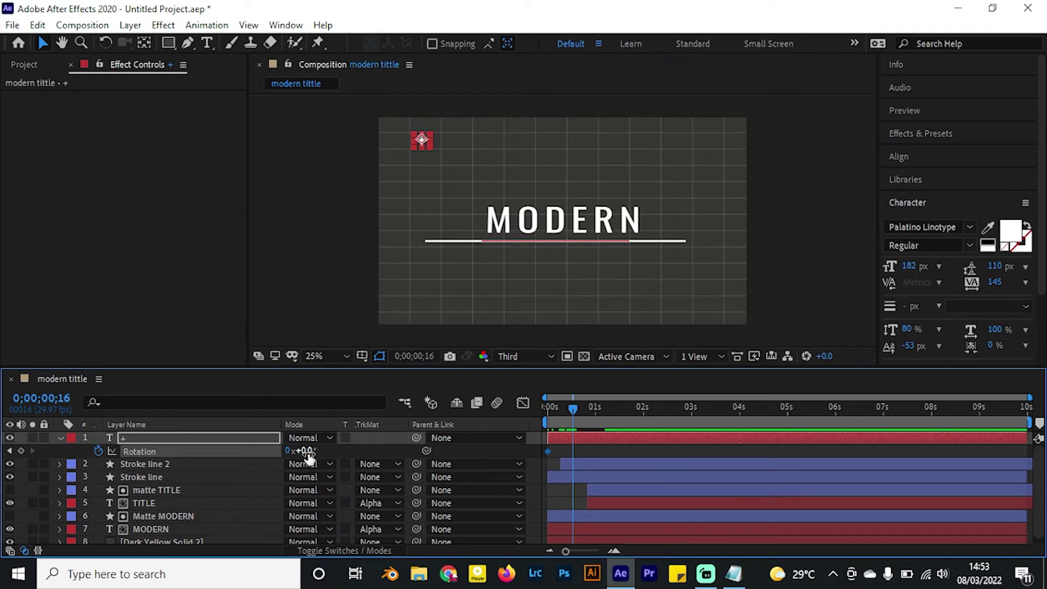
{"action": "key", "text": "Home"}
{"action": "left_click", "coordinate": [618, 458]}
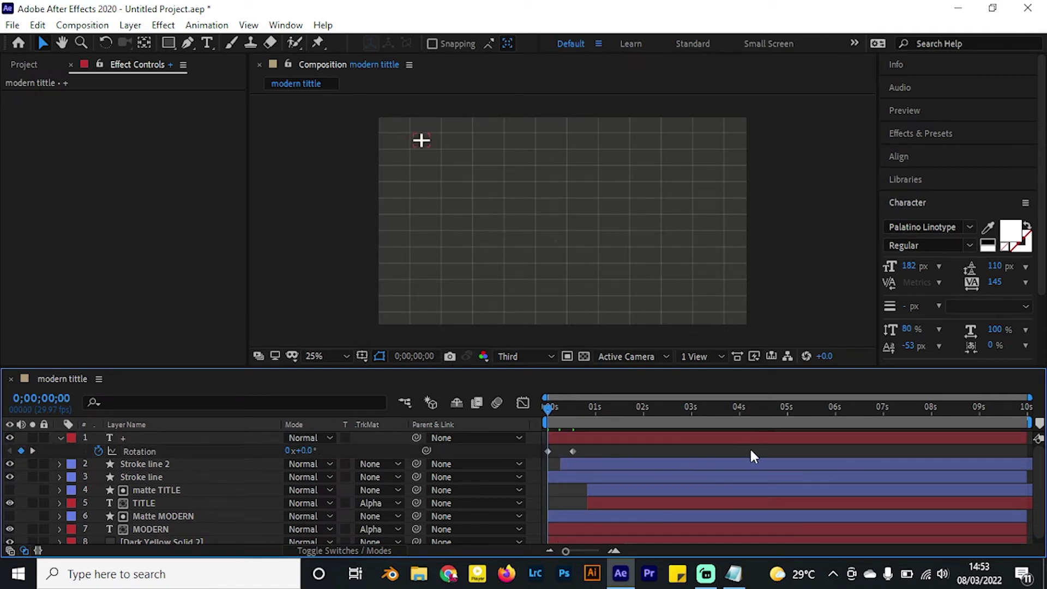
{"action": "key", "text": "space"}
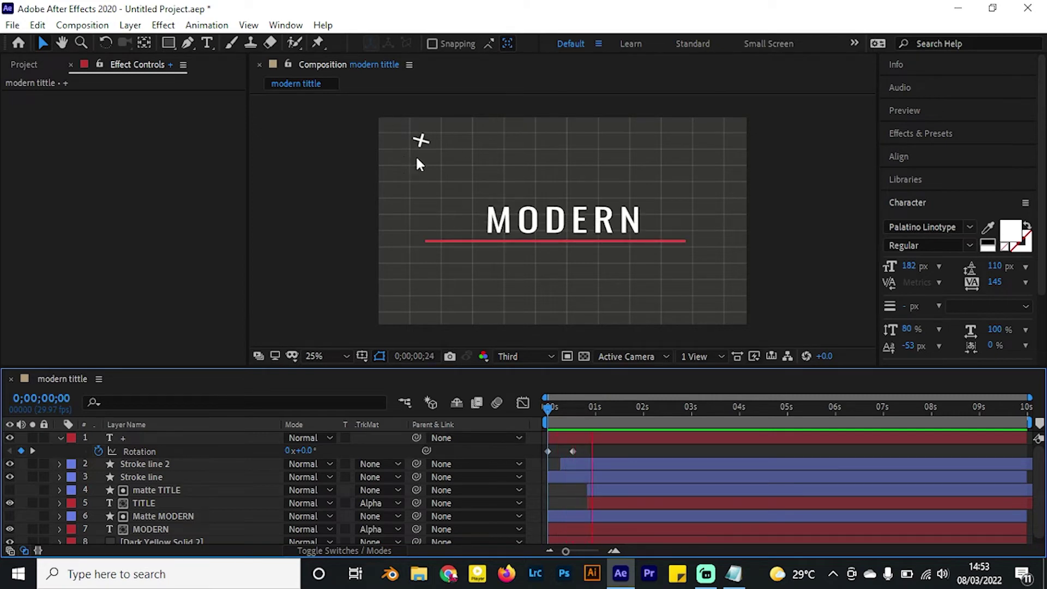
{"action": "key", "text": "space"}
Center the + layer's anchor point in its layer content and preview the rotation
{"action": "left_click", "coordinate": [154, 436]}
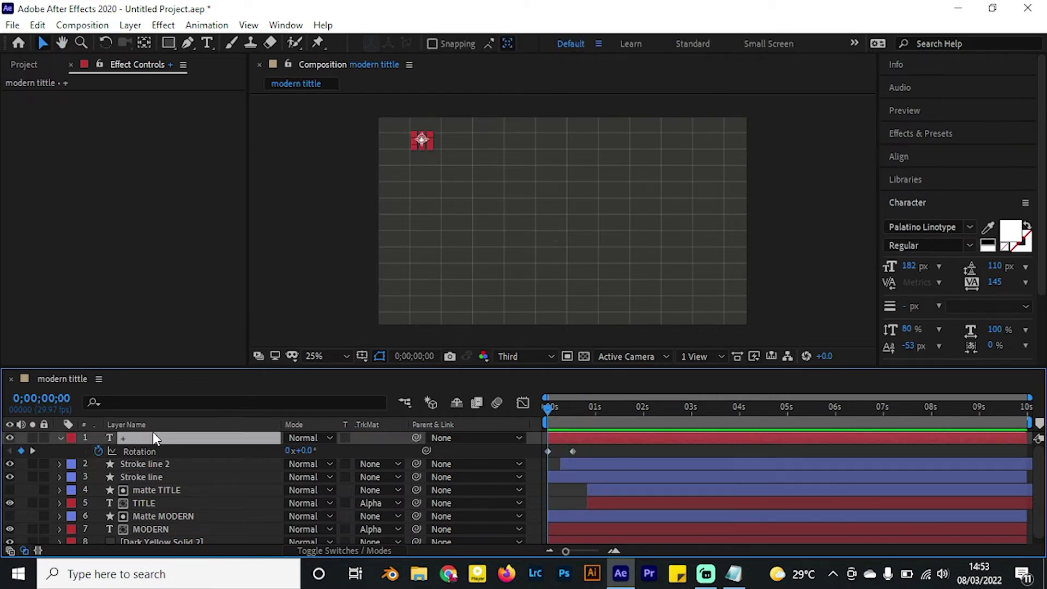
{"action": "left_click", "coordinate": [131, 25]}
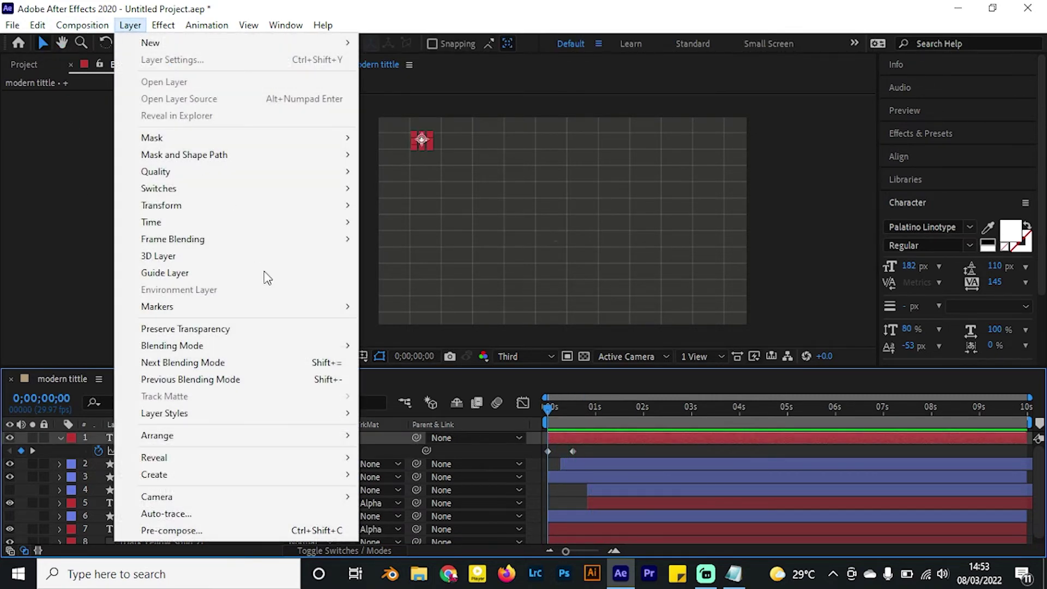
{"action": "mouse_move", "coordinate": [289, 207]}
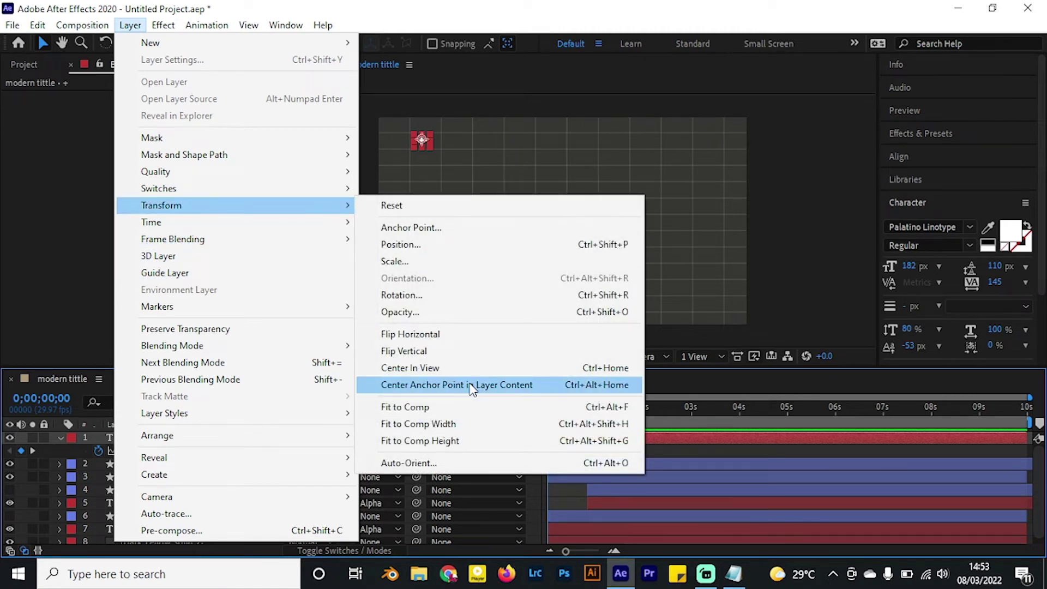
{"action": "left_click", "coordinate": [470, 385]}
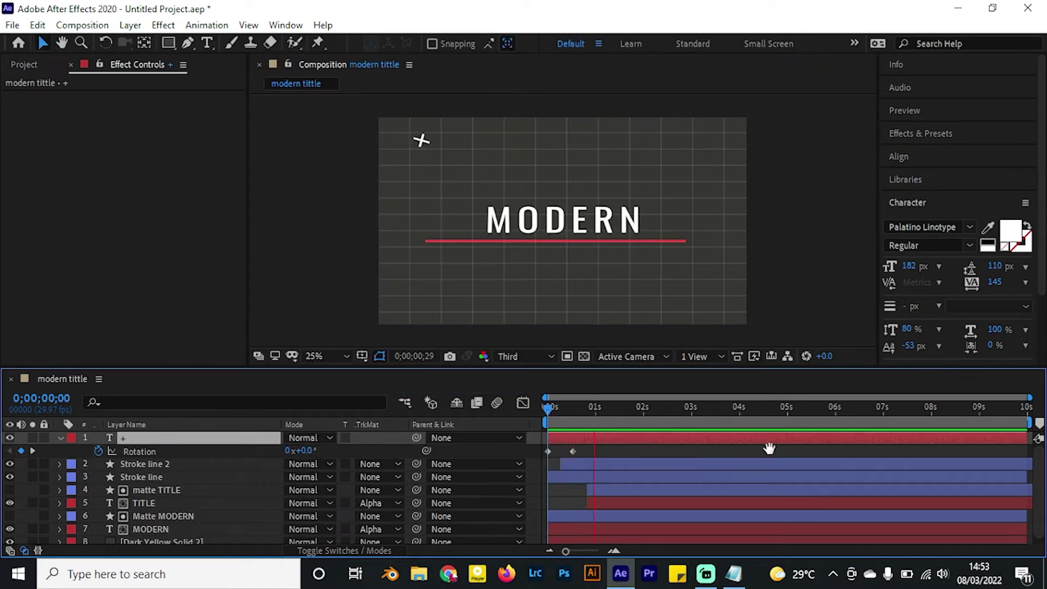
{"action": "key", "text": "space"}
Change the + layer's second Rotation keyframe to 1x+266°, preview it, and move that keyframe to about 1.2 seconds
{"action": "left_click", "coordinate": [572, 450]}
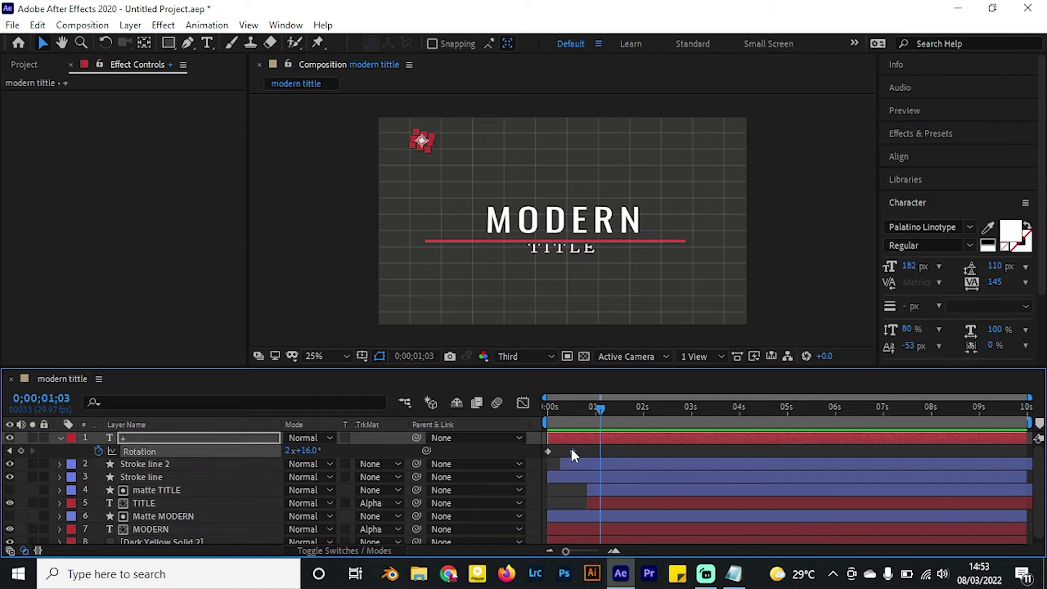
{"action": "left_click", "coordinate": [10, 451]}
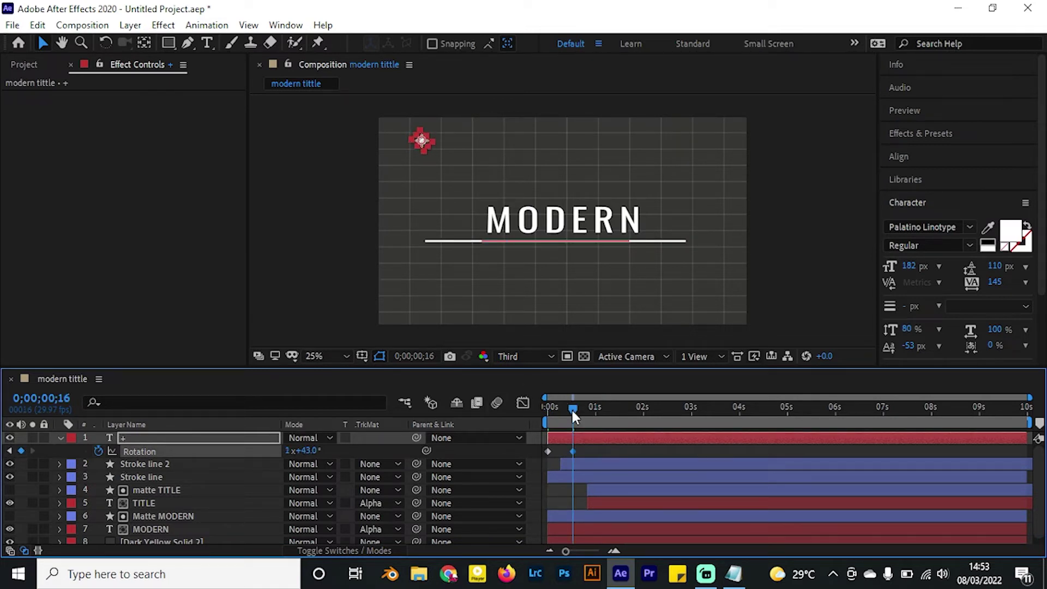
{"action": "left_click_drag", "start_coordinate": [571, 408], "coordinate": [548, 408]}
{"action": "key", "text": "space"}
{"action": "key", "text": "space"}
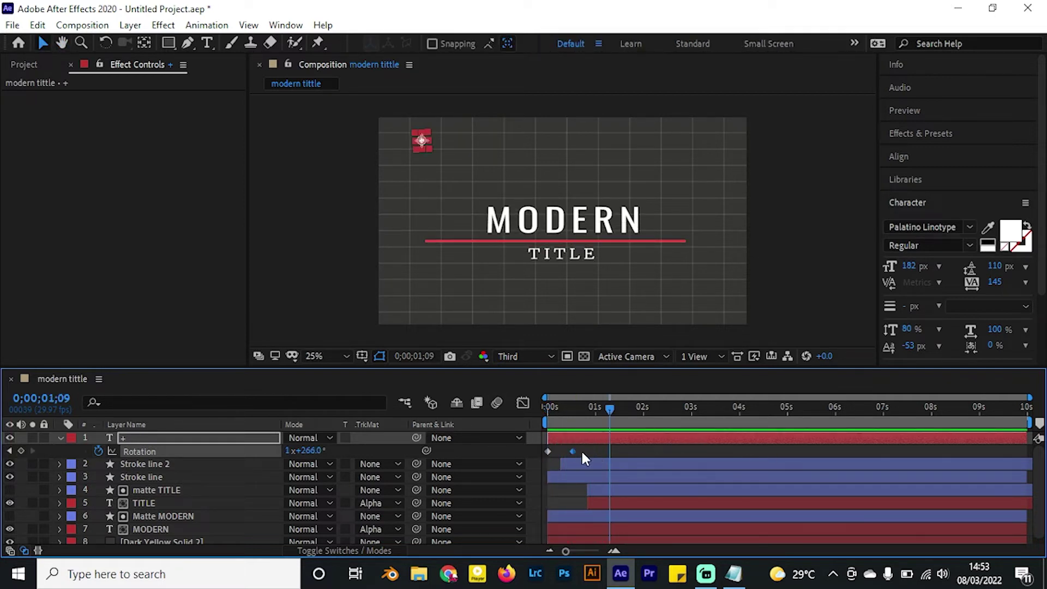
{"action": "left_click_drag", "start_coordinate": [583, 451], "coordinate": [603, 451]}
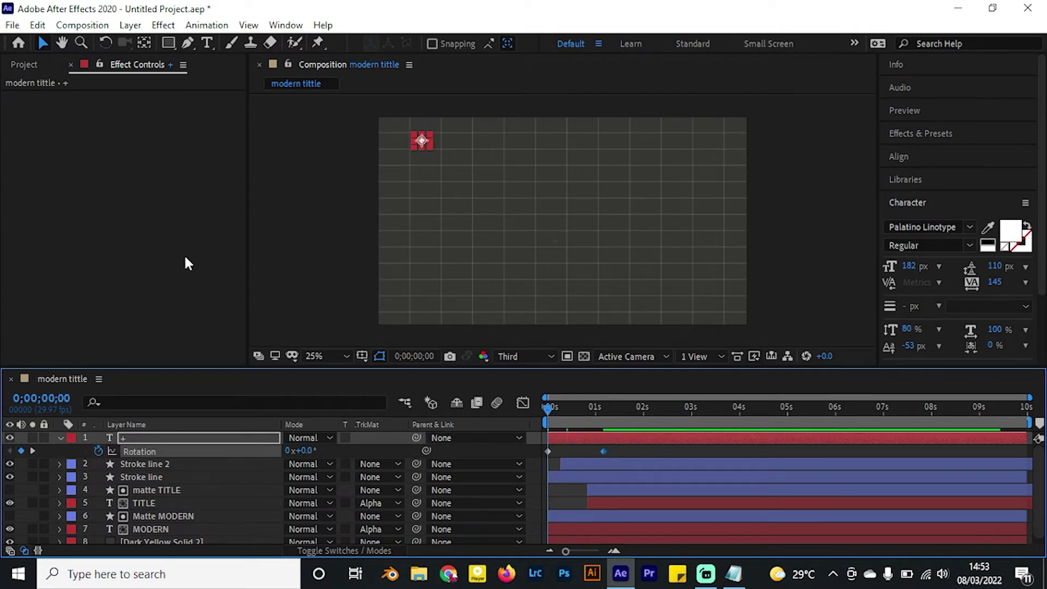
Hold the + layer's rotation at 1x+266° with a keyframe at about 1.8 s, paste the 0° keyframe at about 2.9 s, and preview
{"action": "key", "text": "space"}
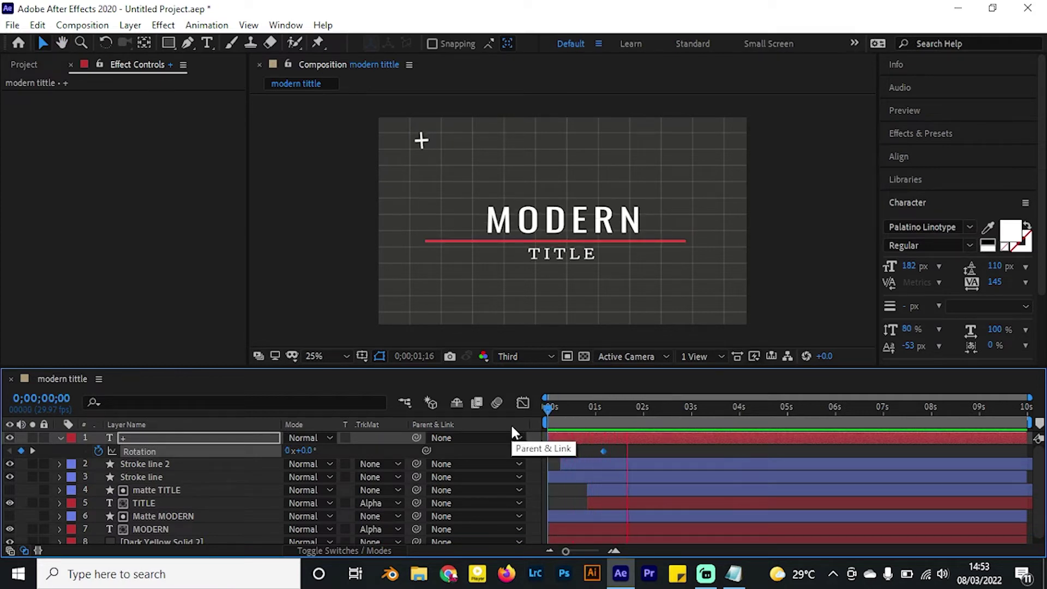
{"action": "left_click_drag", "start_coordinate": [622, 408], "coordinate": [678, 419]}
{"action": "left_click", "coordinate": [548, 451]}
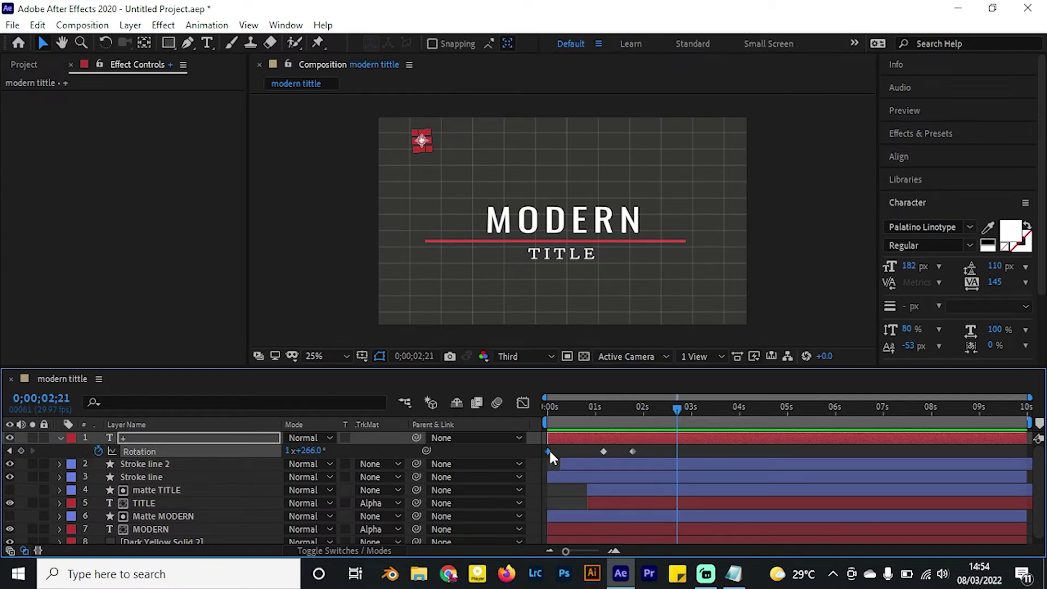
{"action": "key", "text": "ctrl+c"}
{"action": "key", "text": "ctrl+v"}
{"action": "left_click_drag", "start_coordinate": [676, 451], "coordinate": [688, 451]}
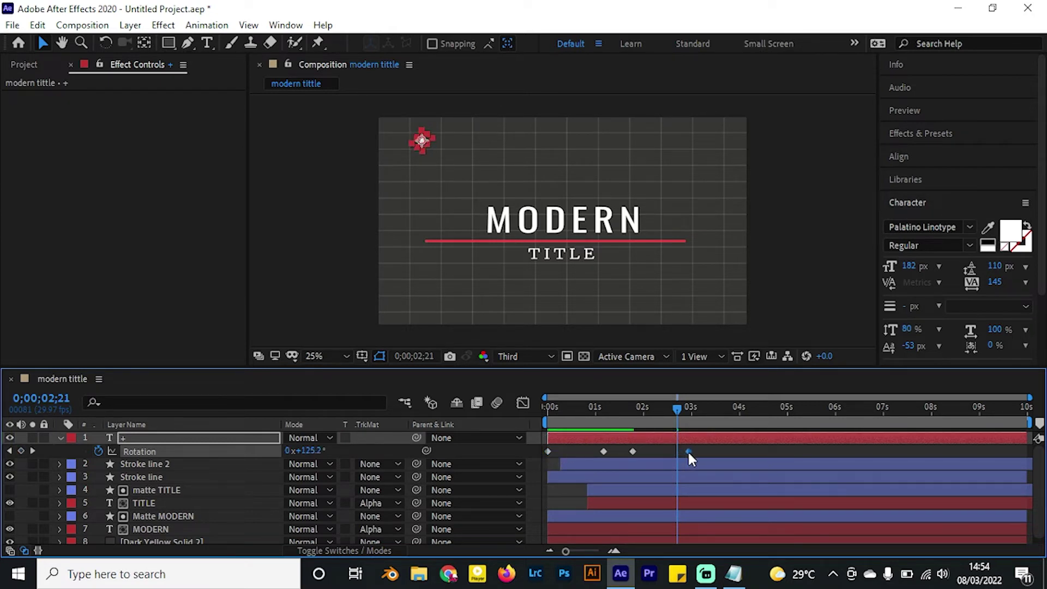
{"action": "key", "text": "Home"}
{"action": "left_click", "coordinate": [797, 217]}
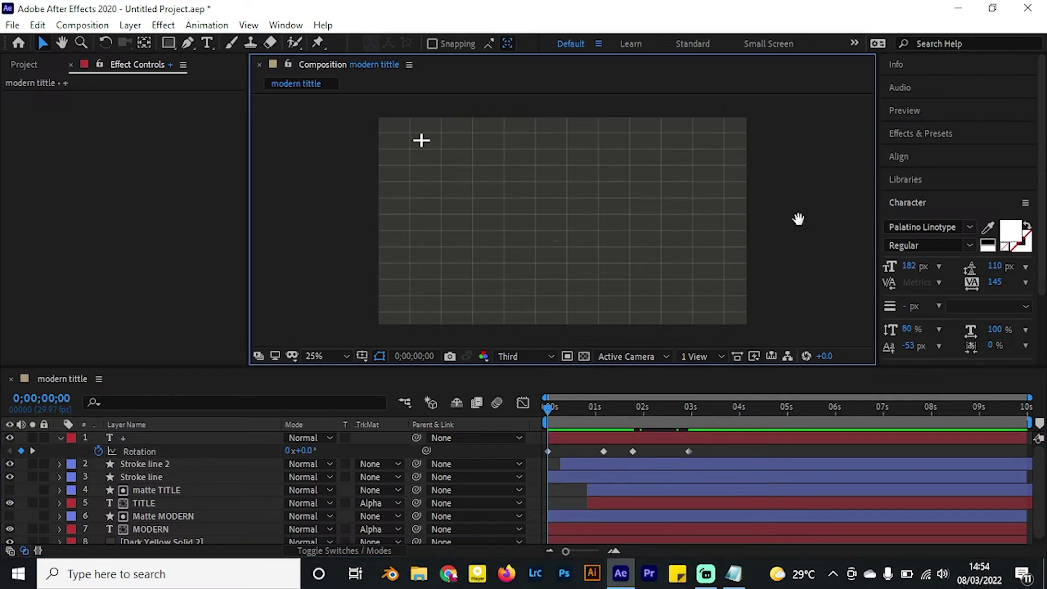
{"action": "key", "text": "space"}
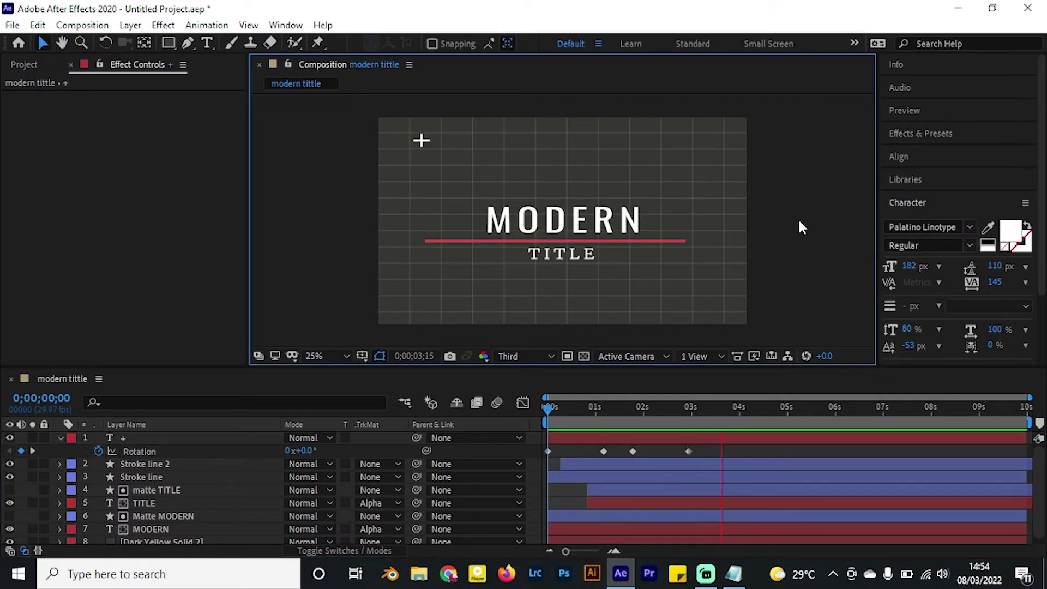
{"action": "key", "text": "space"}
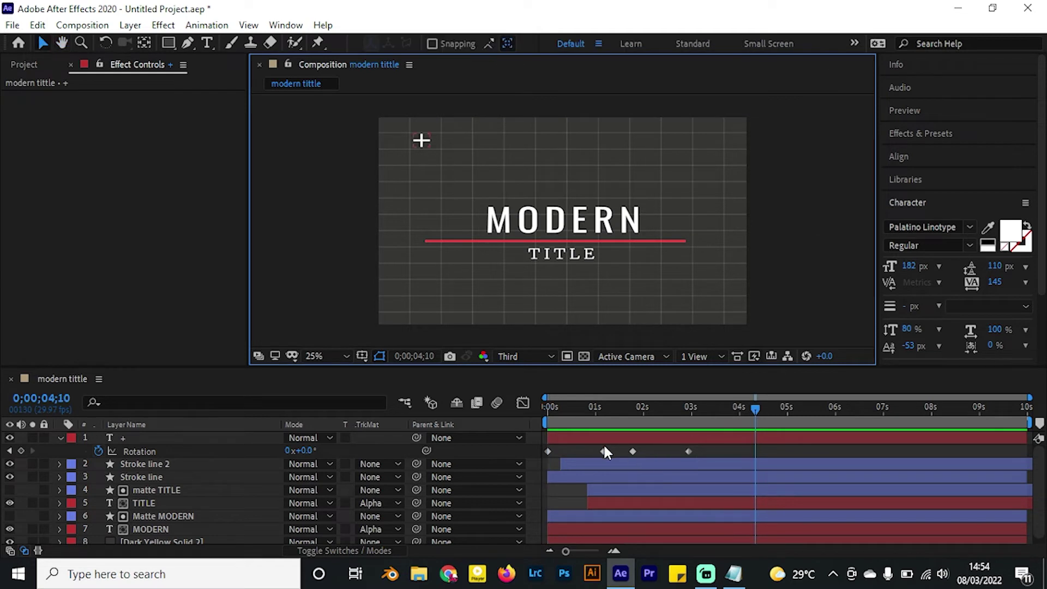
Copy the + layer's second and third Rotation keyframes and paste them starting at 0;00;04;08
{"action": "left_click_drag", "start_coordinate": [646, 448], "coordinate": [591, 458]}
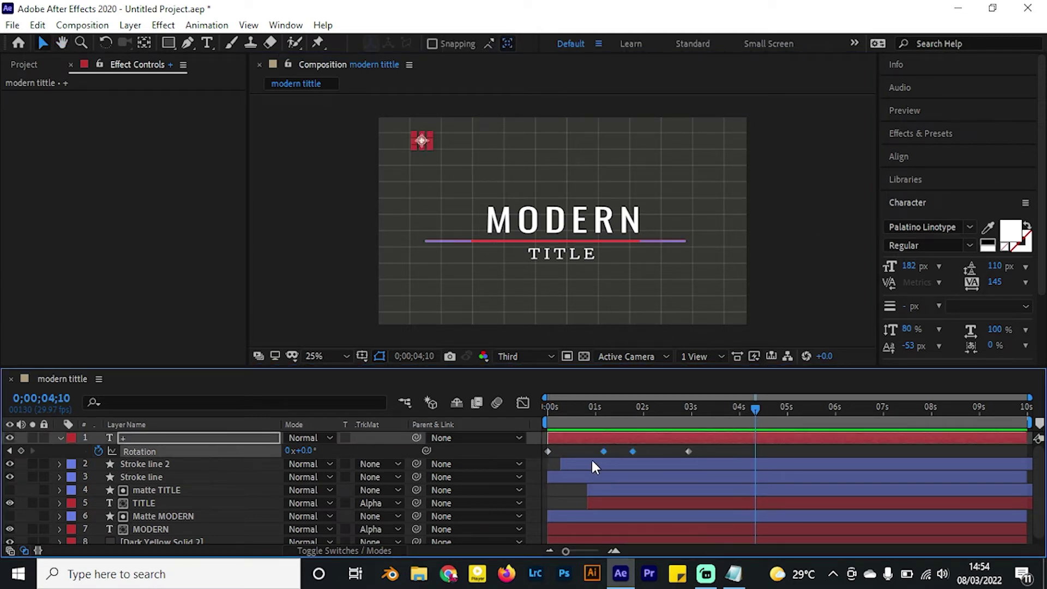
{"action": "mouse_move", "coordinate": [762, 403]}
{"action": "left_mouse_down"}
{"action": "mouse_move", "coordinate": [744, 413]}
{"action": "mouse_move", "coordinate": [752, 417]}
{"action": "left_mouse_up"}
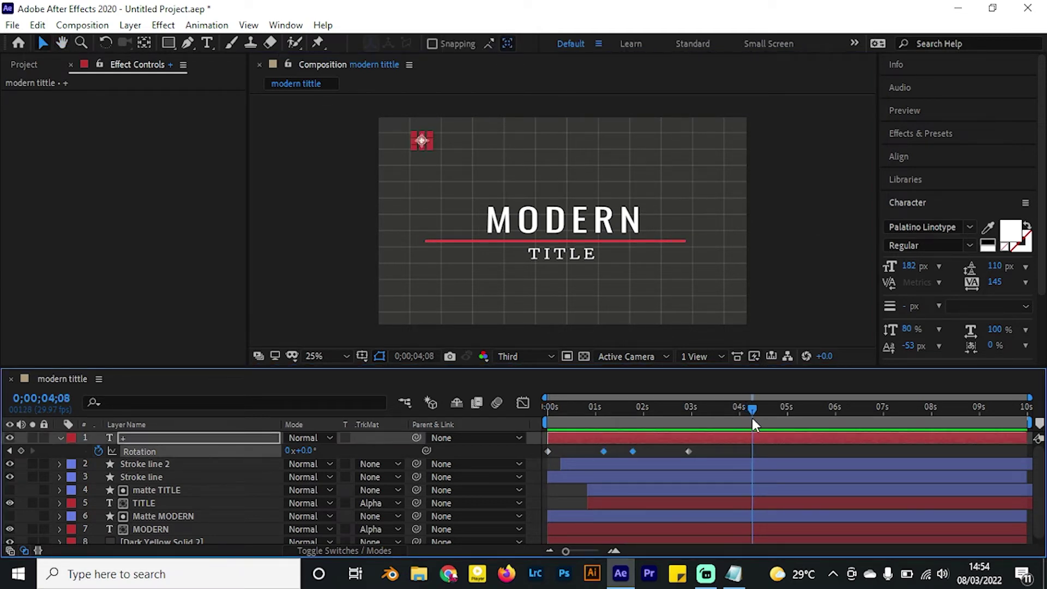
{"action": "key", "text": "ctrl+v"}
{"action": "left_click", "coordinate": [813, 441]}
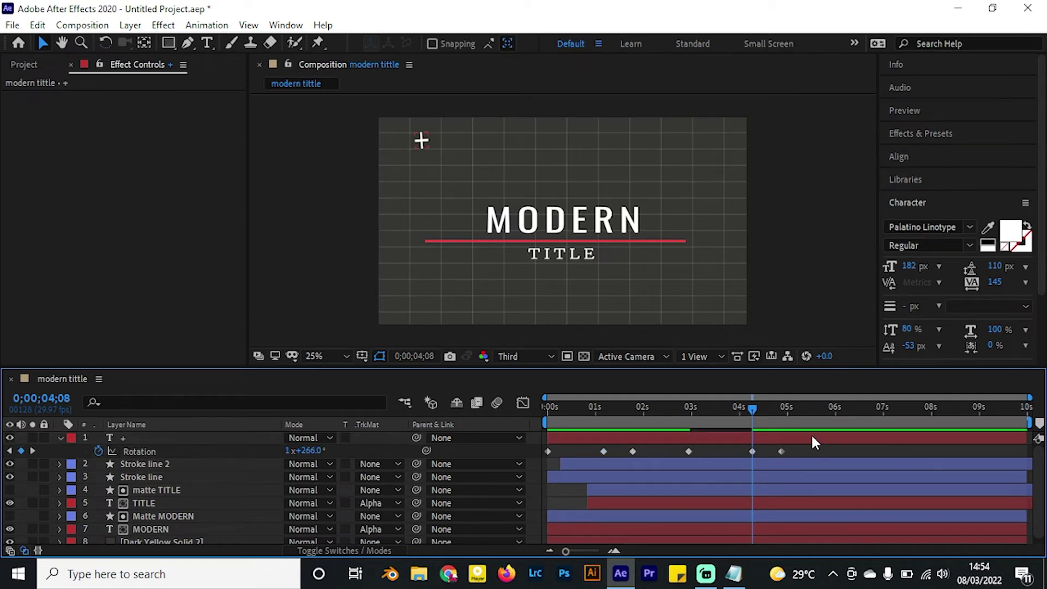
Retime the + layer's fourth Rotation keyframe to about 3.1 s and the last pair to about 4.4 s and 5 s, and preview
{"action": "left_click_drag", "start_coordinate": [690, 447], "coordinate": [760, 451]}
{"action": "key", "text": "ctrl+z"}
{"action": "key", "text": "Home"}
{"action": "key", "text": "space"}
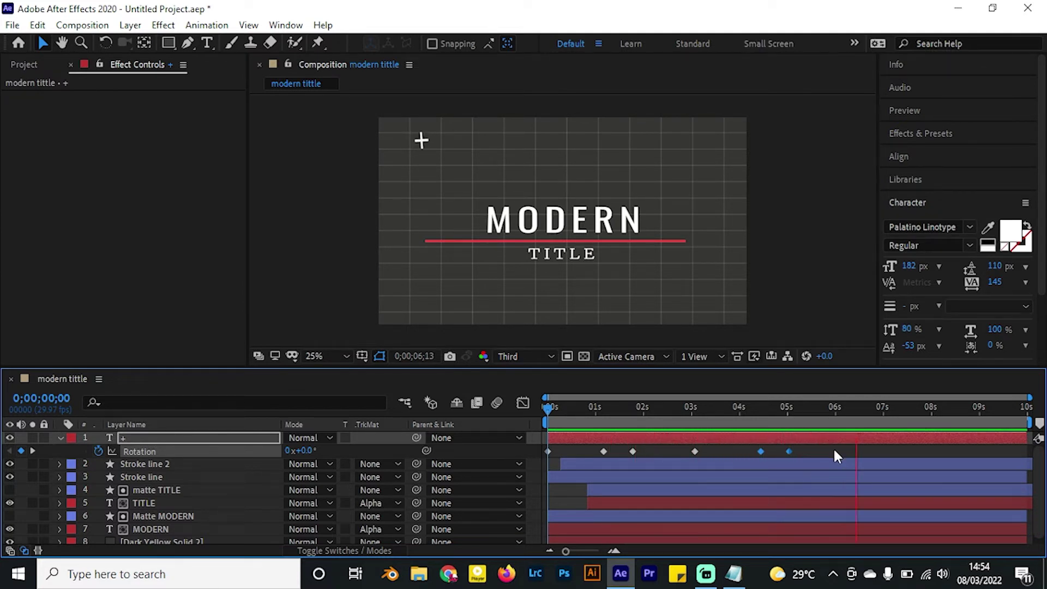
{"action": "left_click", "coordinate": [801, 407]}
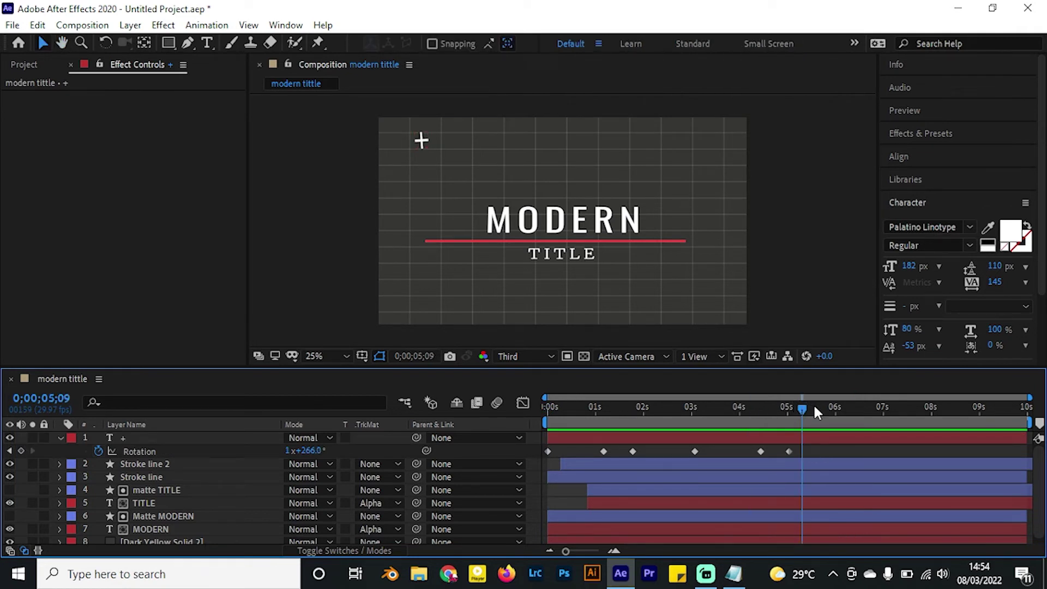
{"action": "key", "text": "space"}
Paste a copy of the + layer's first Rotation keyframe (0°) at 0;00;06;09 and preview from the start
{"action": "left_click", "coordinate": [546, 452]}
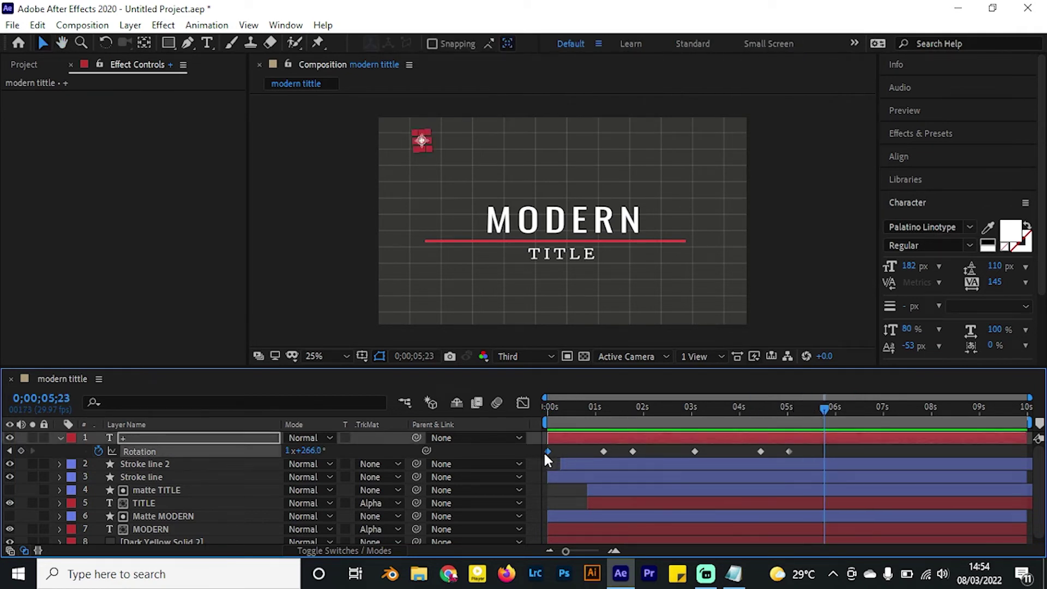
{"action": "left_click_drag", "start_coordinate": [830, 410], "coordinate": [849, 413]}
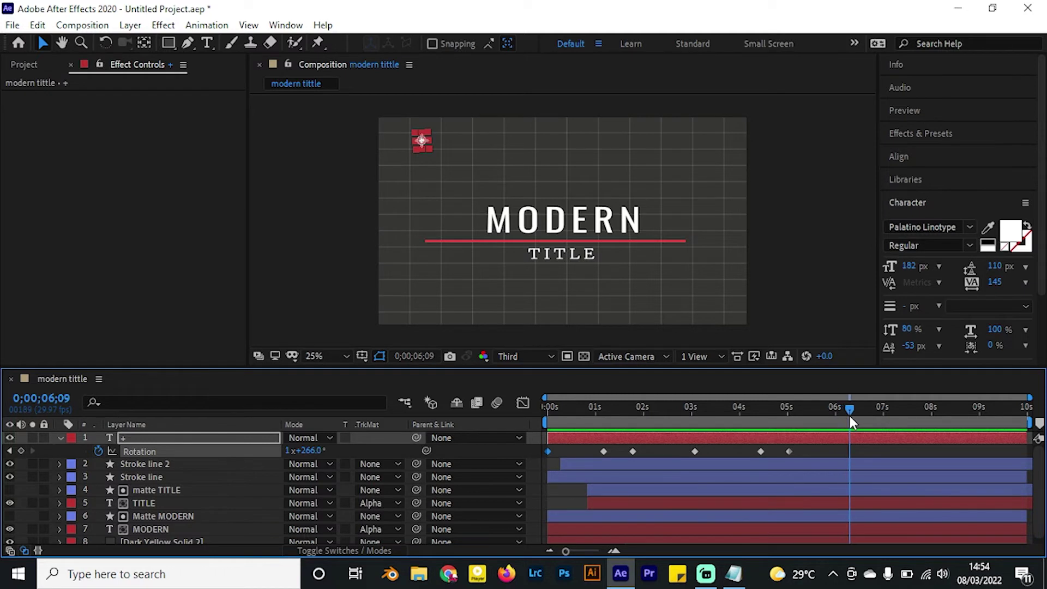
{"action": "key", "text": "ctrl+v"}
{"action": "key", "text": "Home"}
{"action": "key", "text": "space"}
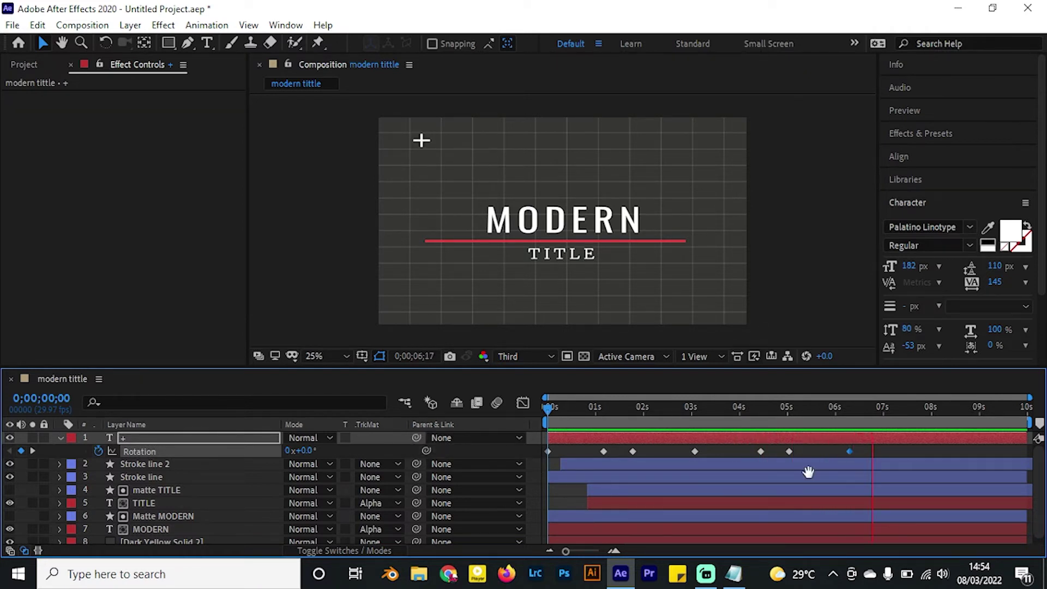
Apply Easy Ease to all of the + layer's Rotation keyframes
{"action": "key", "text": "space"}
{"action": "left_click_drag", "start_coordinate": [877, 446], "coordinate": [531, 453]}
{"action": "right_click", "coordinate": [548, 456]}
{"action": "mouse_move", "coordinate": [654, 442]}
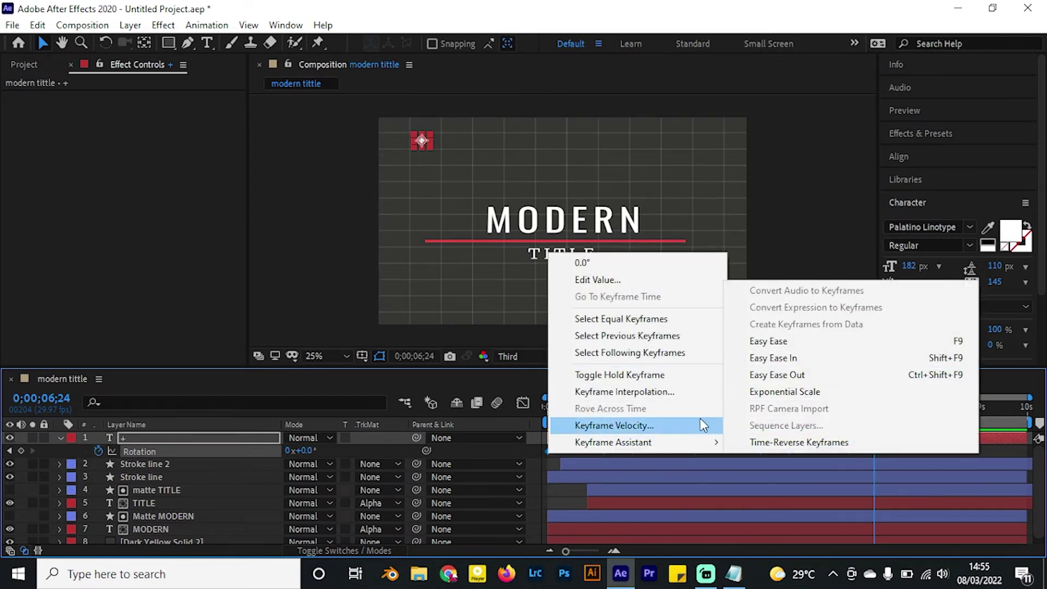
{"action": "left_click", "coordinate": [773, 339]}
Duplicate the + layer and place the copy near the lower-right corner of the frame
{"action": "left_click", "coordinate": [173, 439]}
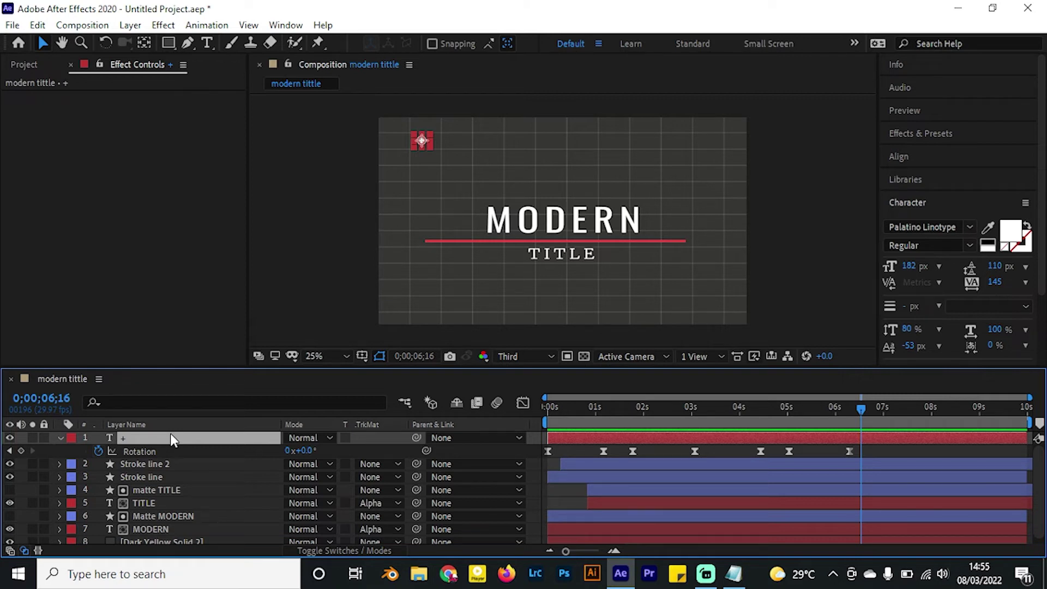
{"action": "key", "text": "ctrl+d"}
{"action": "left_click", "coordinate": [428, 157]}
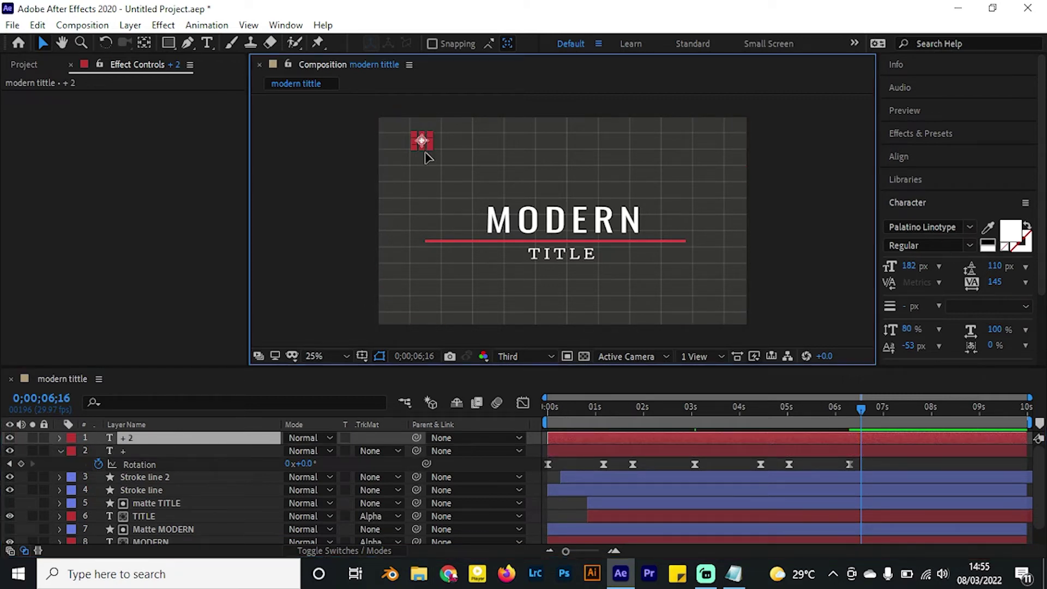
{"action": "left_click_drag", "start_coordinate": [428, 157], "coordinate": [714, 305]}
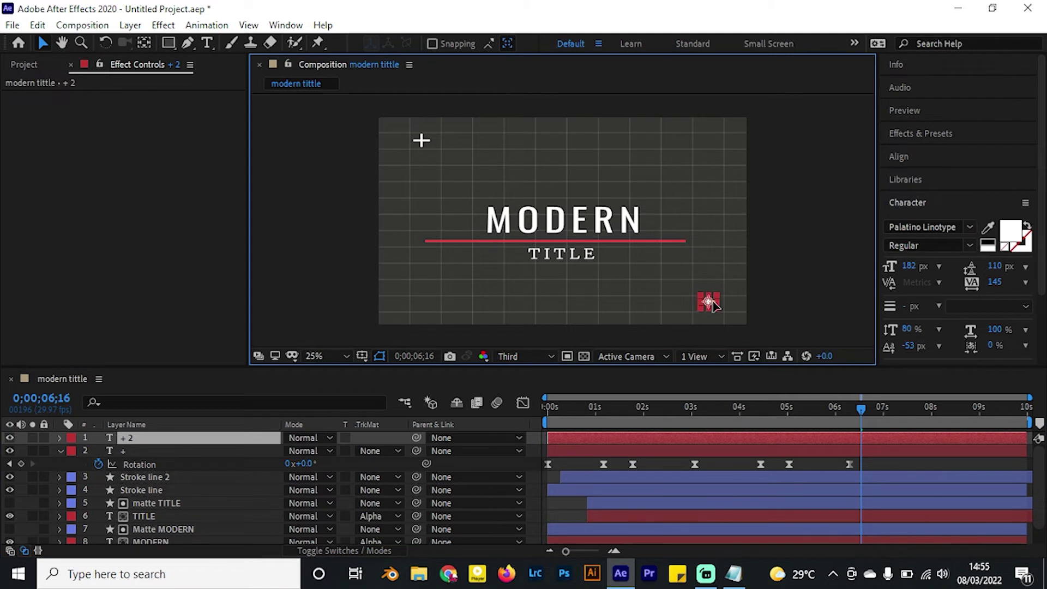
Duplicate the + 2 layer at the composition start and remove all Rotation keyframes from the new copy
{"action": "left_click", "coordinate": [130, 440]}
{"action": "key", "text": "Home"}
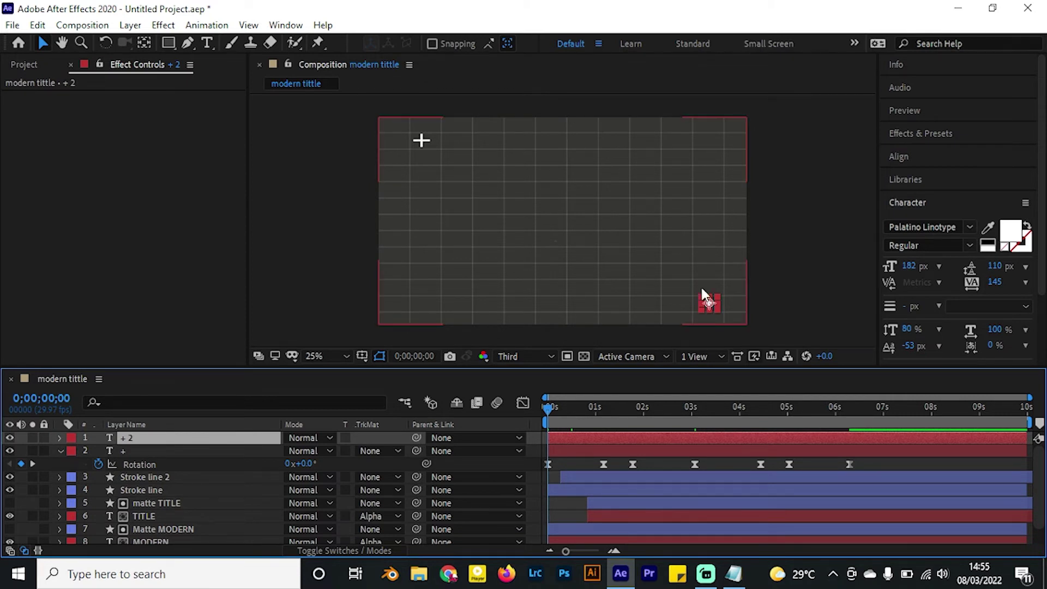
{"action": "key", "text": "ctrl+d"}
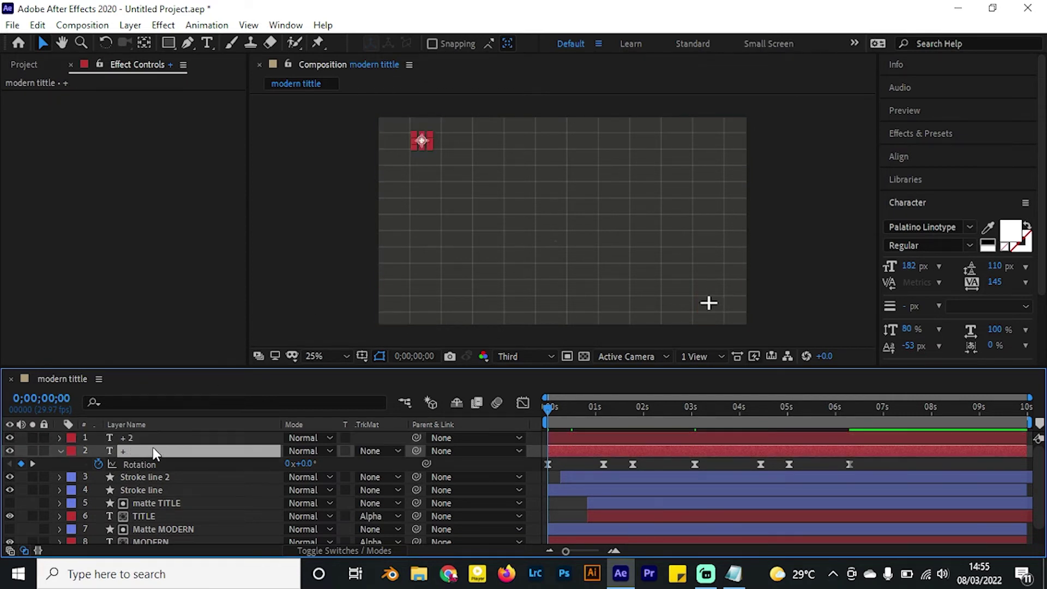
{"action": "left_click", "coordinate": [59, 438]}
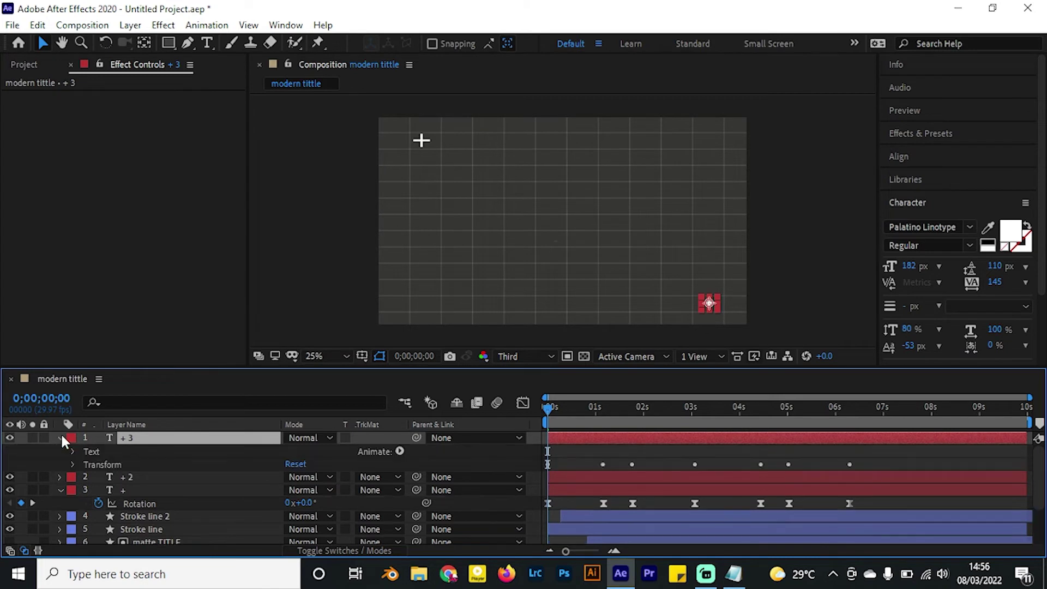
{"action": "left_click", "coordinate": [73, 465]}
{"action": "left_click", "coordinate": [95, 519]}
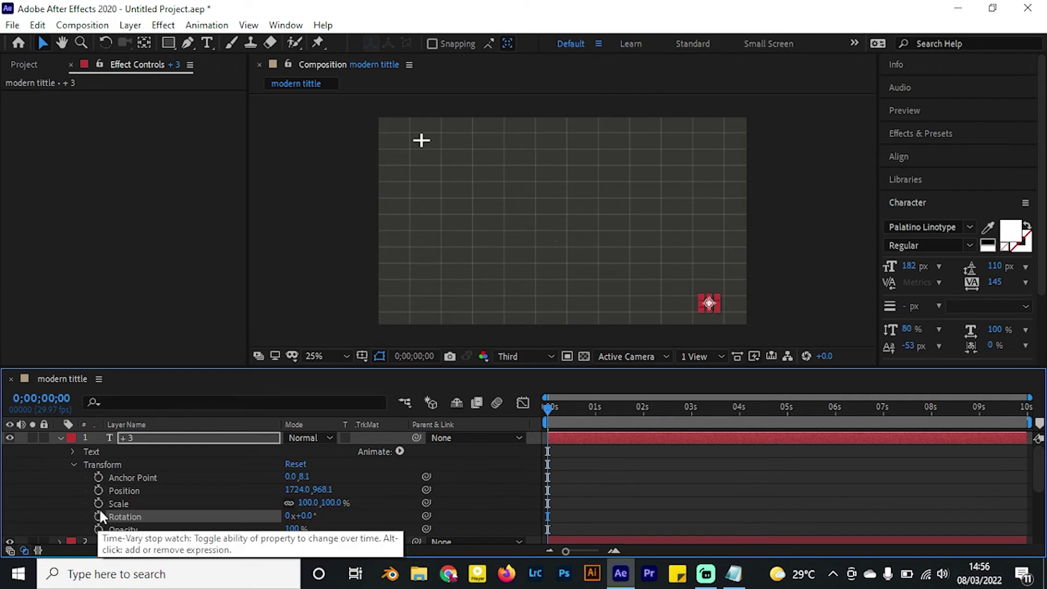
Move the + 3 layer to the frame's lower-left corner at position 226, 968.1
{"action": "key", "text": "u"}
{"action": "key", "text": "u"}
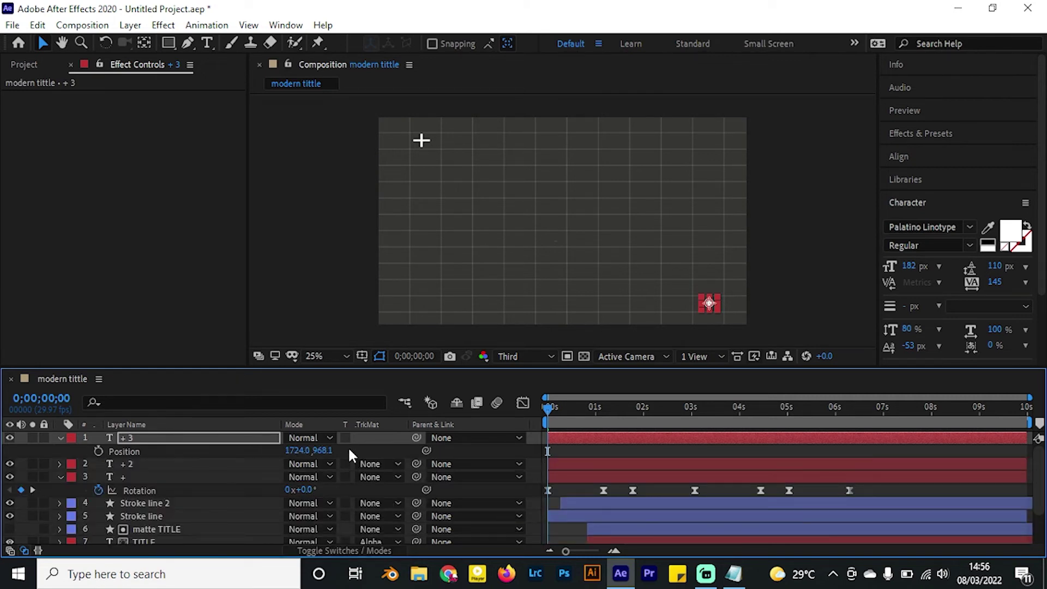
{"action": "left_click_drag", "start_coordinate": [295, 450], "coordinate": [32, 452]}
{"action": "left_click_drag", "start_coordinate": [3, 545], "coordinate": [12, 539]}
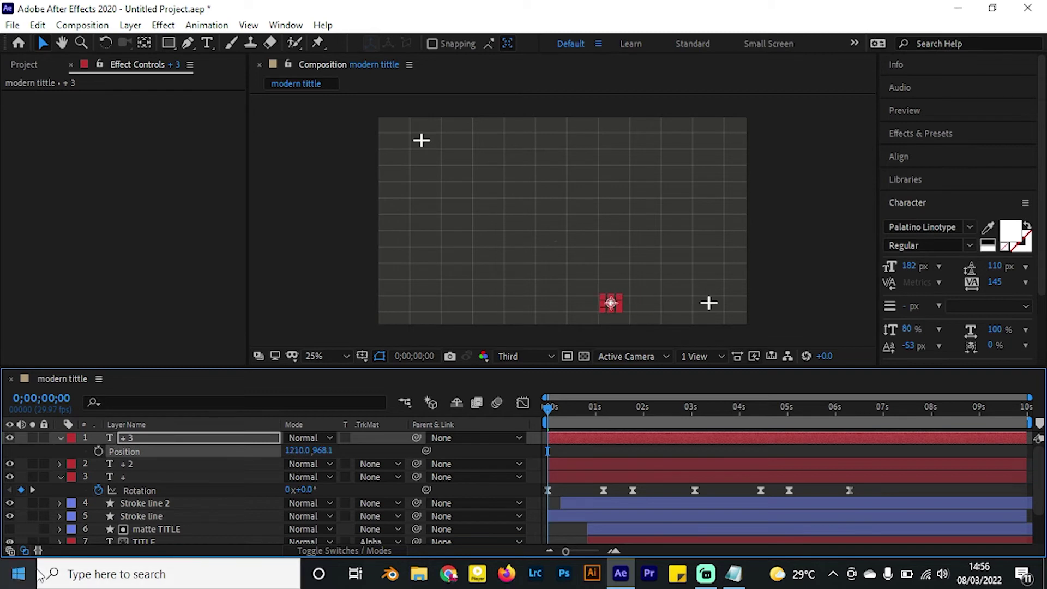
{"action": "left_click", "coordinate": [607, 299]}
{"action": "left_click_drag", "start_coordinate": [610, 303], "coordinate": [423, 304]}
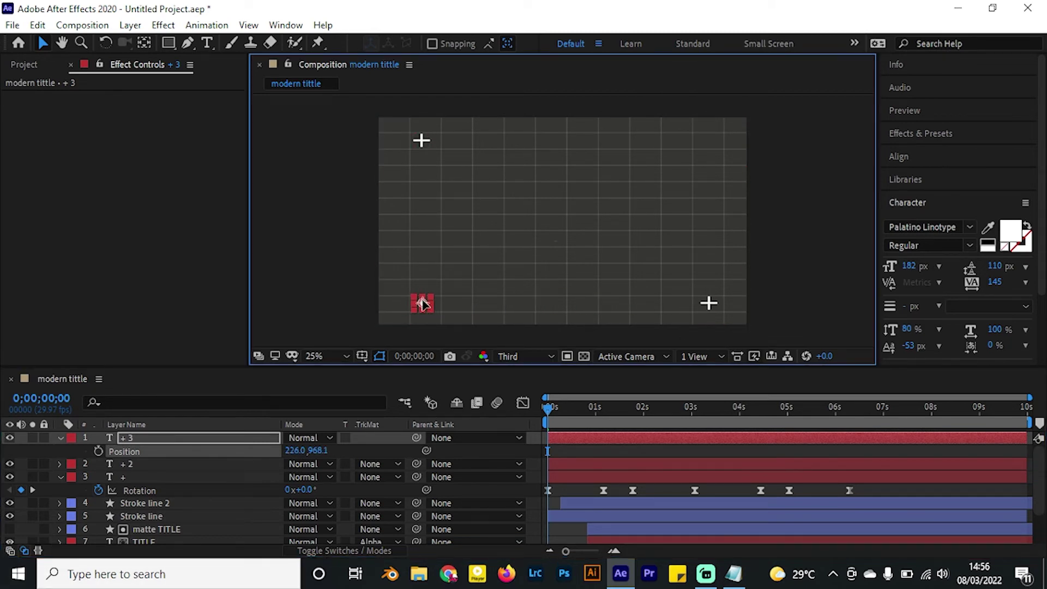
Add a Rotation keyframe of 0° to the + 3 layer at the start of the composition
{"action": "left_click", "coordinate": [122, 439]}
{"action": "key", "text": "alt+shift+r"}
{"action": "left_click", "coordinate": [569, 410]}
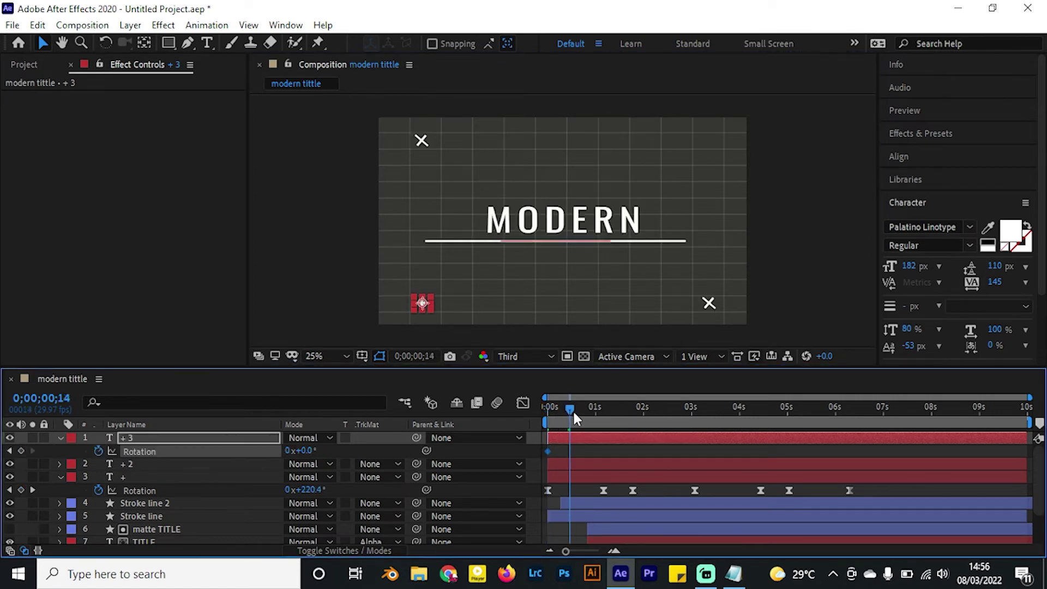
{"action": "mouse_move", "coordinate": [573, 412]}
{"action": "left_mouse_down"}
{"action": "mouse_move", "coordinate": [599, 410]}
{"action": "mouse_move", "coordinate": [583, 410]}
{"action": "left_mouse_up"}
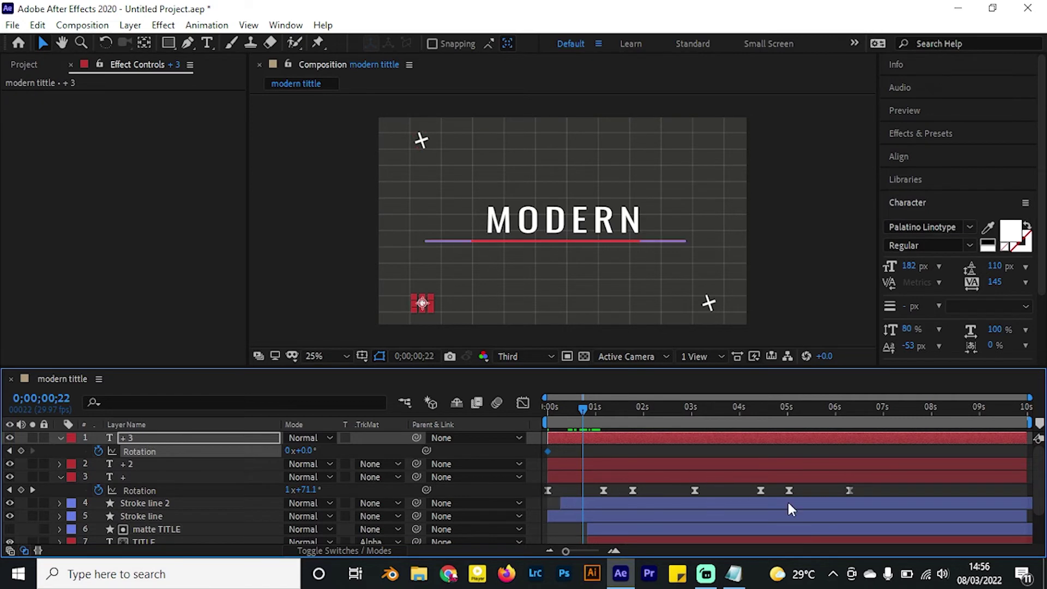
Collapse the + layer's keyframes, add a Rotation keyframe of -1x-246° at 0;00;01;16 on the + 3 layer, and preview
{"action": "left_click", "coordinate": [125, 477]}
{"action": "key", "text": "u"}
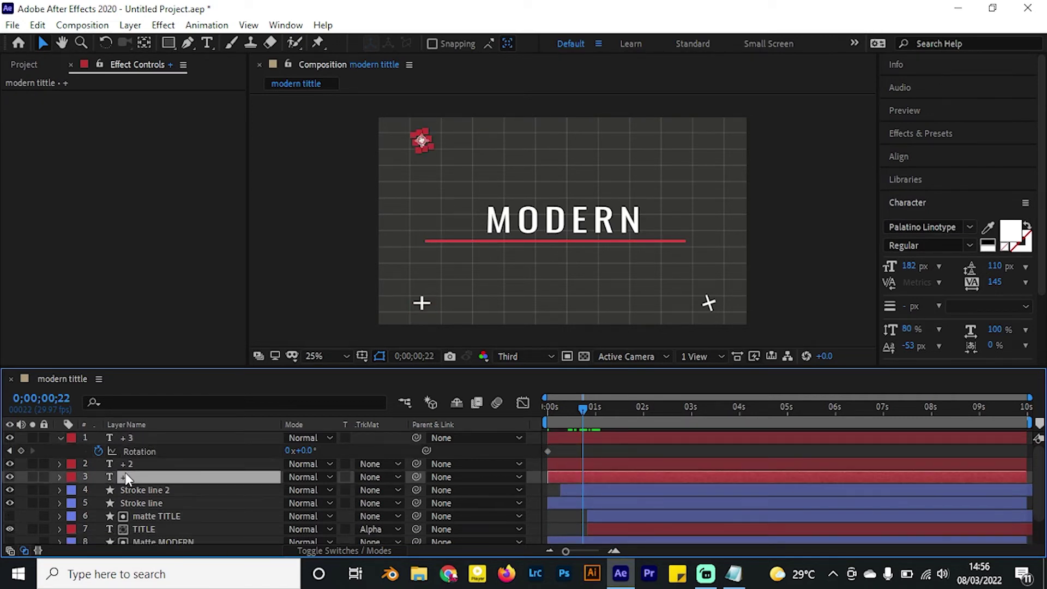
{"action": "key", "text": "space"}
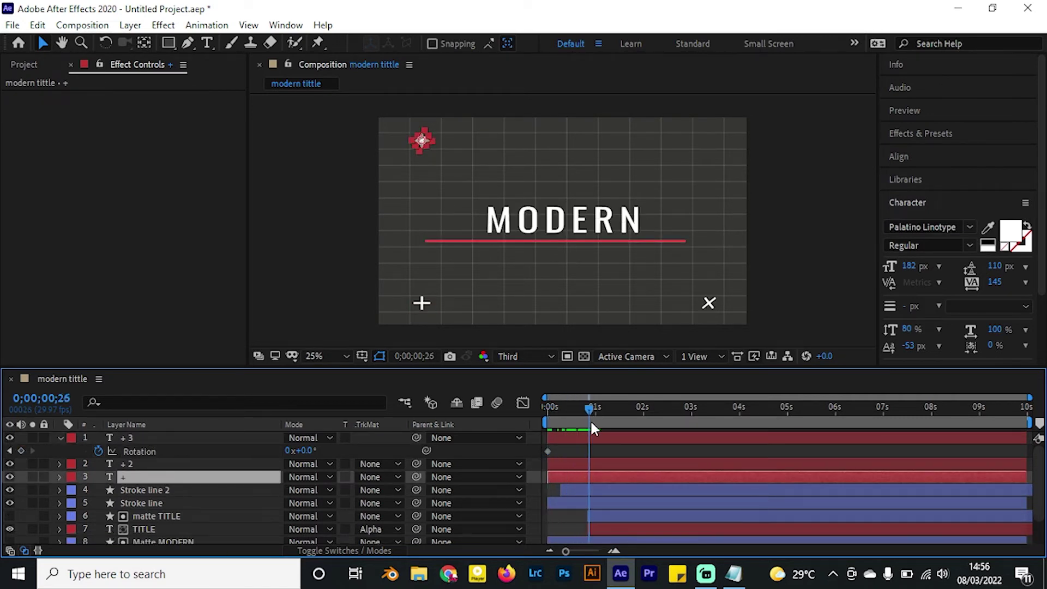
{"action": "key", "text": "space"}
{"action": "left_click_drag", "start_coordinate": [572, 410], "coordinate": [620, 408]}
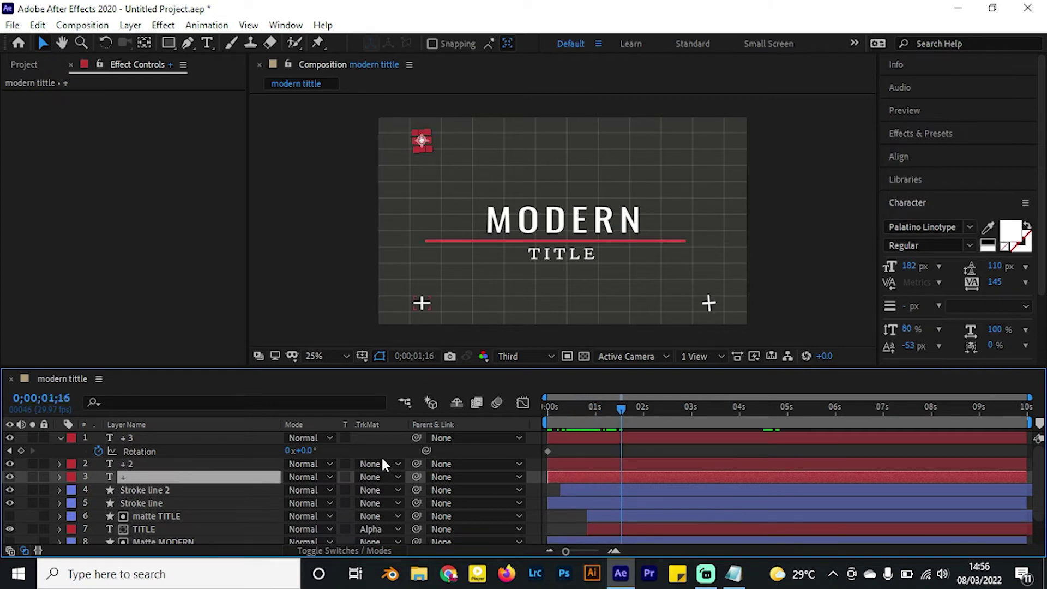
{"action": "left_click_drag", "start_coordinate": [301, 450], "coordinate": [3, 477]}
{"action": "left_click_drag", "start_coordinate": [324, 443], "coordinate": [187, 462]}
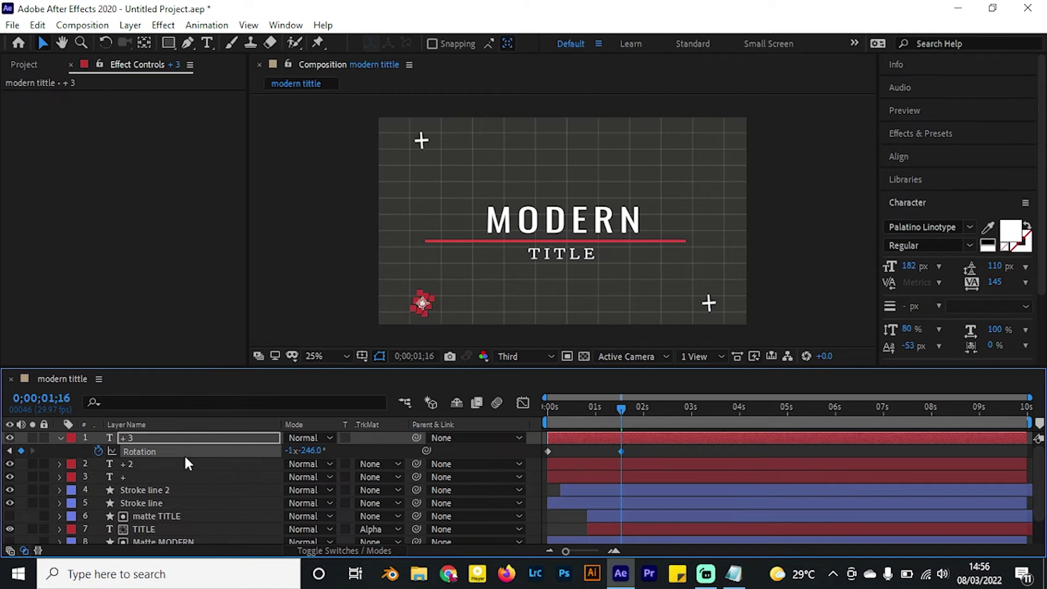
{"action": "key", "text": "Home"}
{"action": "key", "text": "space"}
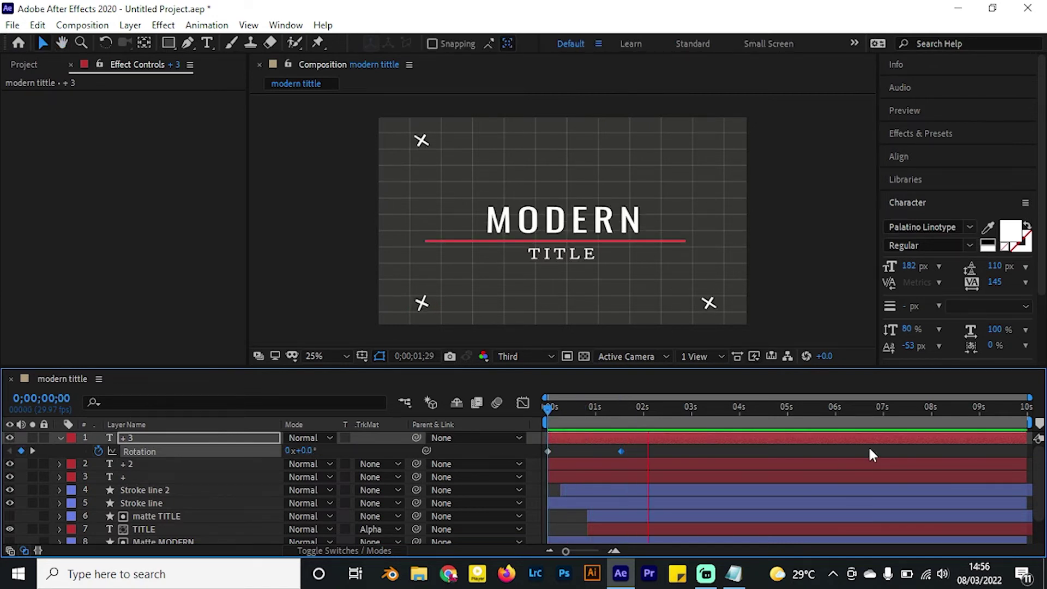
Add a third Rotation keyframe at 0;00;03;02 that turns the + 3 layer back in the opposite direction, and preview it
{"action": "left_click", "coordinate": [693, 408]}
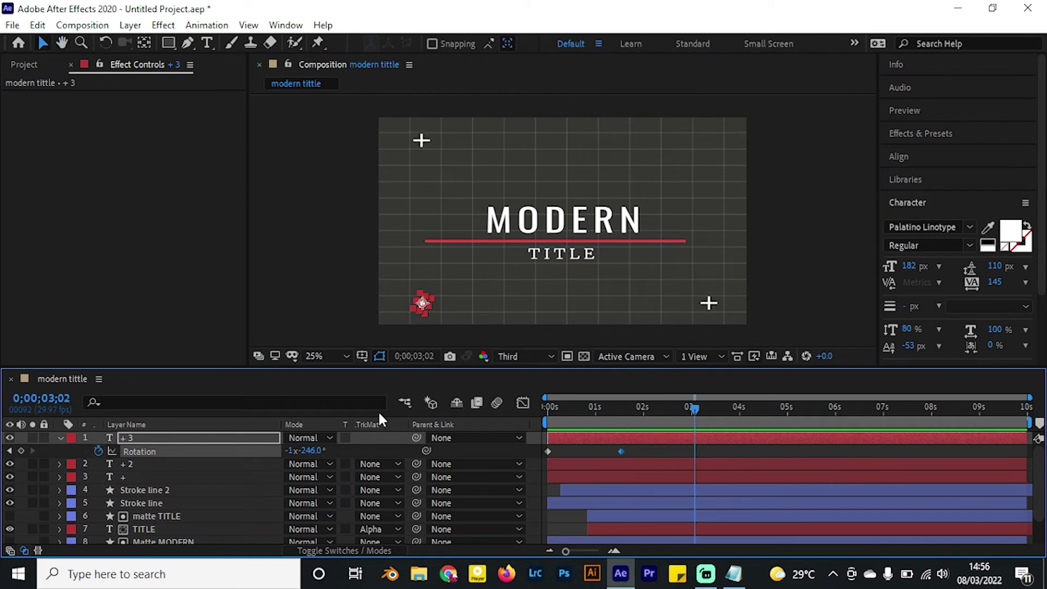
{"action": "left_click_drag", "start_coordinate": [319, 451], "coordinate": [478, 451]}
{"action": "key", "text": "space"}
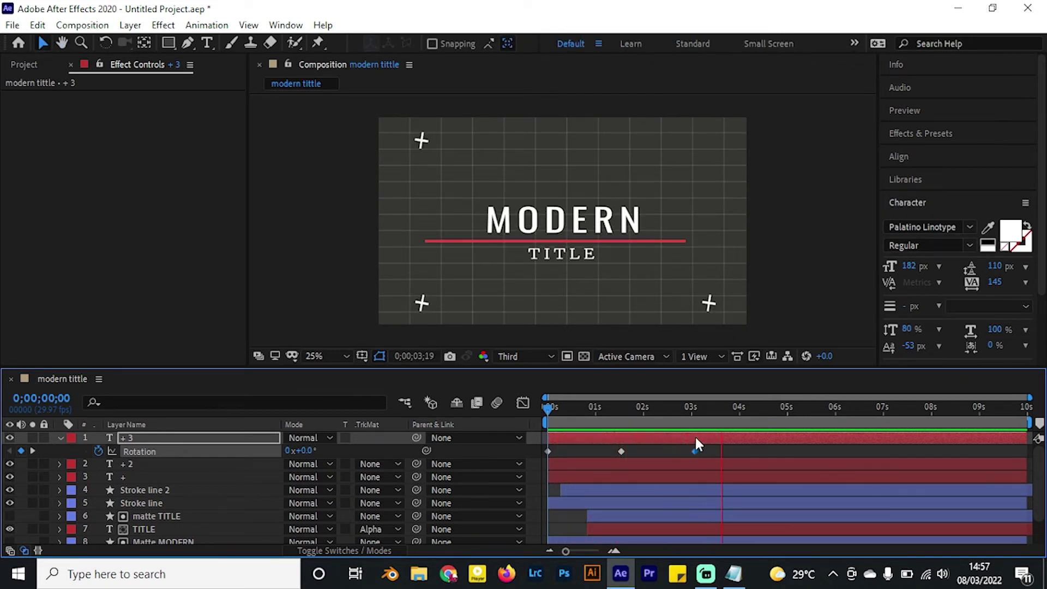
{"action": "left_click", "coordinate": [689, 421]}
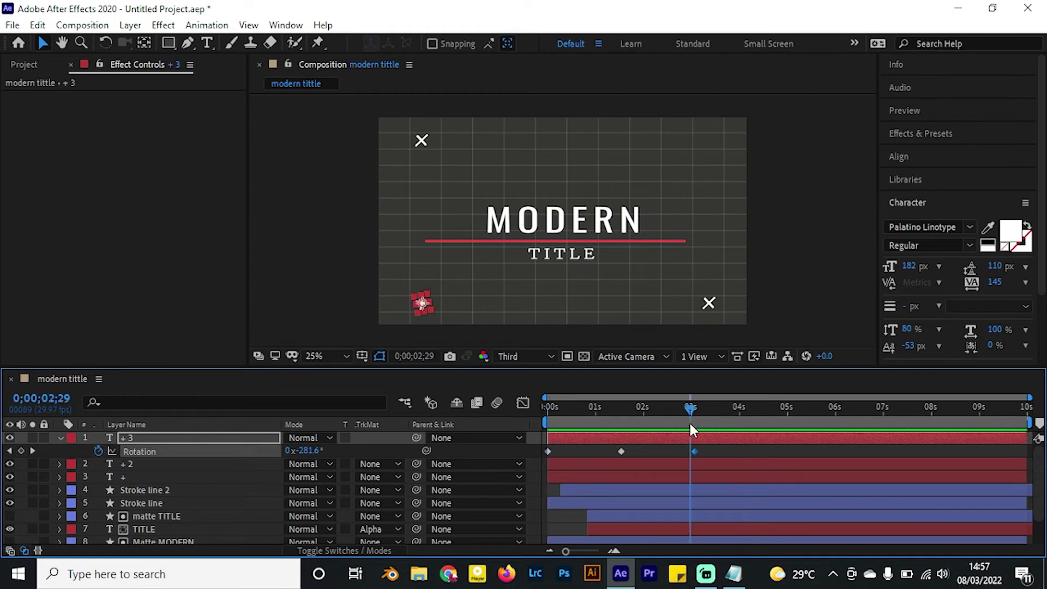
Set the + 3 layer's third Rotation keyframe to 0x+21° and preview the spin
{"action": "left_click", "coordinate": [33, 450]}
{"action": "left_click_drag", "start_coordinate": [299, 450], "coordinate": [611, 431]}
{"action": "key", "text": "space"}
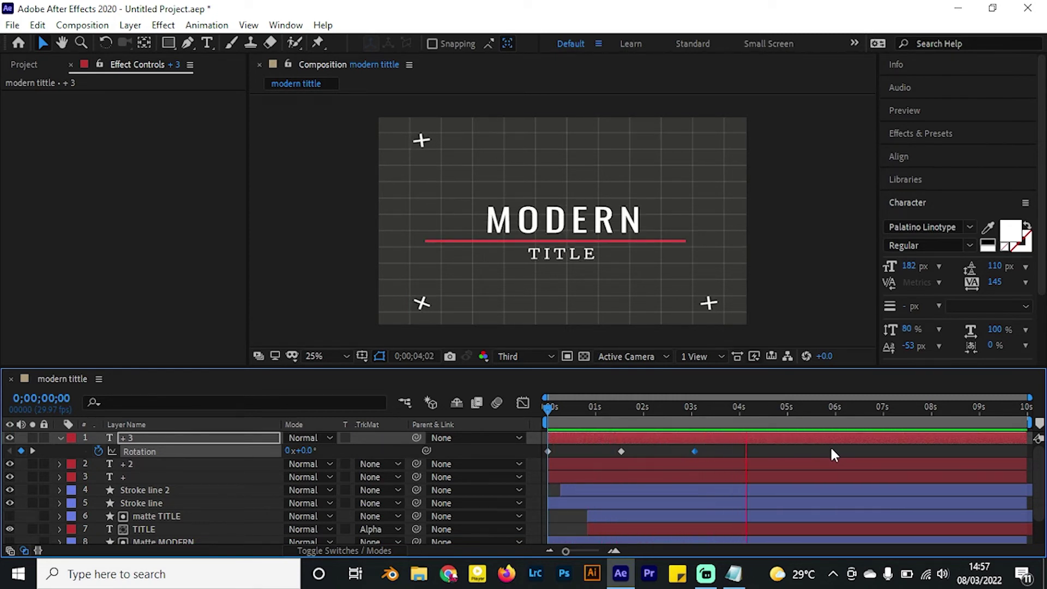
{"action": "key", "text": "space"}
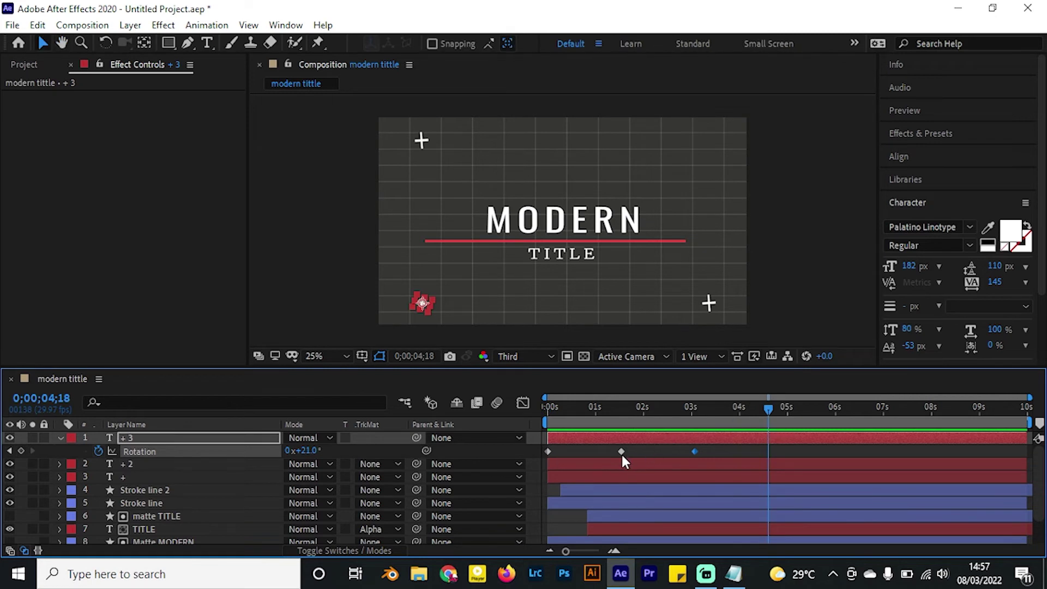
Paste a copy of the + 3 layer's -1x-246° Rotation keyframe at 0;00;04;18 and preview it
{"action": "key", "text": "ctrl+c"}
{"action": "key", "text": "ctrl+v"}
{"action": "left_click_drag", "start_coordinate": [702, 423], "coordinate": [664, 420]}
{"action": "key", "text": "space"}
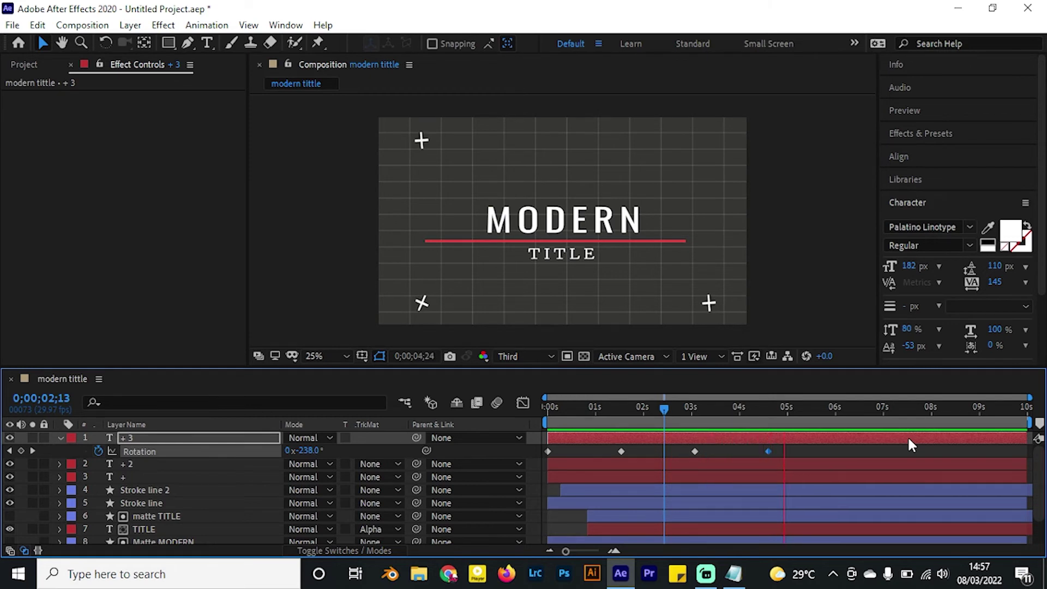
Add a Rotation keyframe at 0;00;05;11 that holds + 3 at -1x-246°, and preview the motion
{"action": "mouse_move", "coordinate": [819, 421]}
{"action": "left_mouse_down"}
{"action": "mouse_move", "coordinate": [796, 416]}
{"action": "mouse_move", "coordinate": [804, 420]}
{"action": "left_mouse_up"}
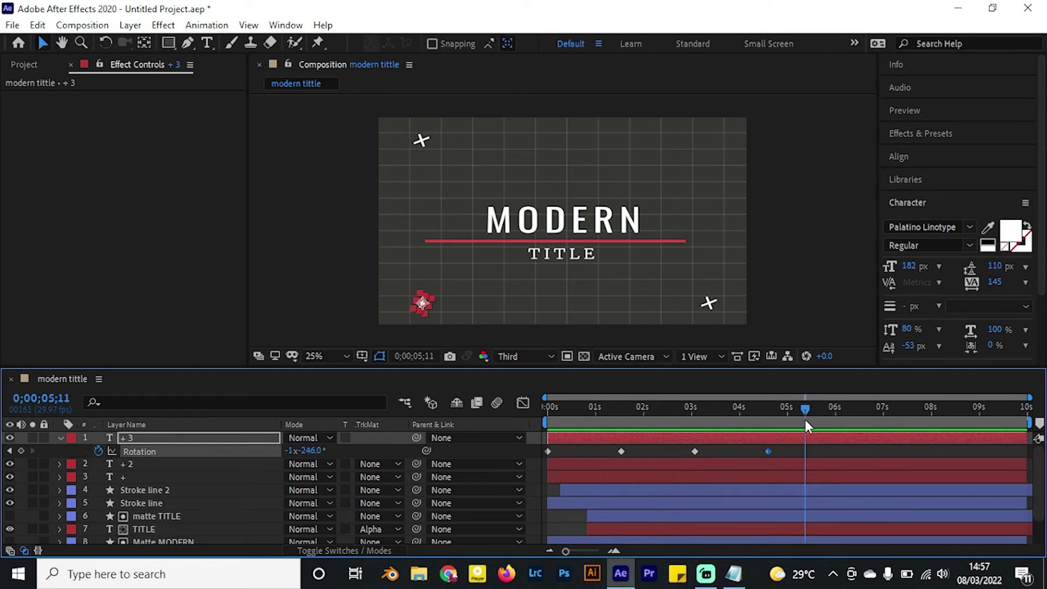
{"action": "left_click", "coordinate": [21, 450]}
{"action": "left_click_drag", "start_coordinate": [848, 420], "coordinate": [866, 420]}
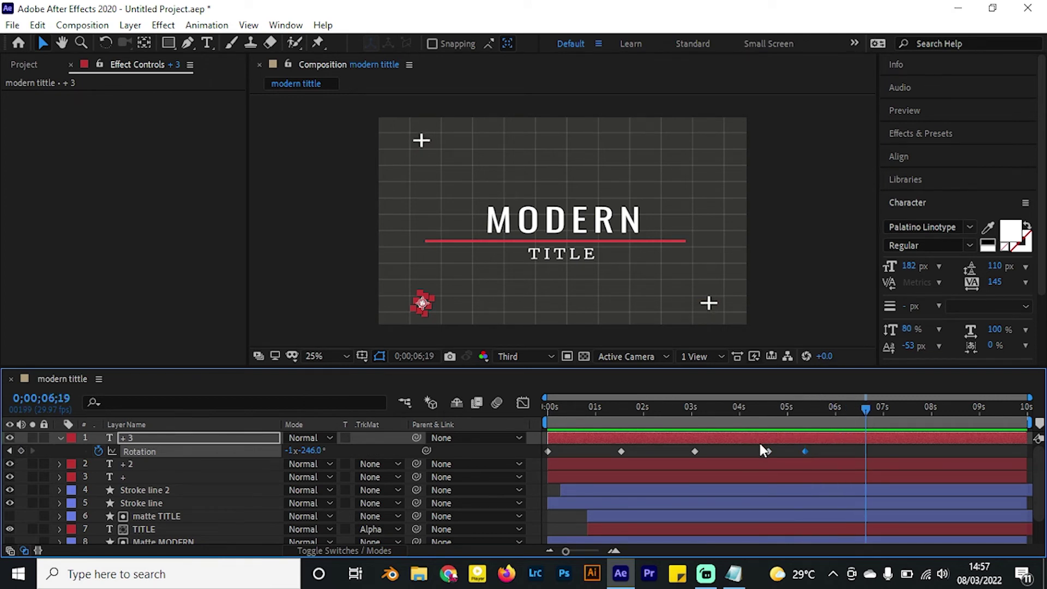
{"action": "left_click", "coordinate": [658, 407]}
{"action": "key", "text": "space"}
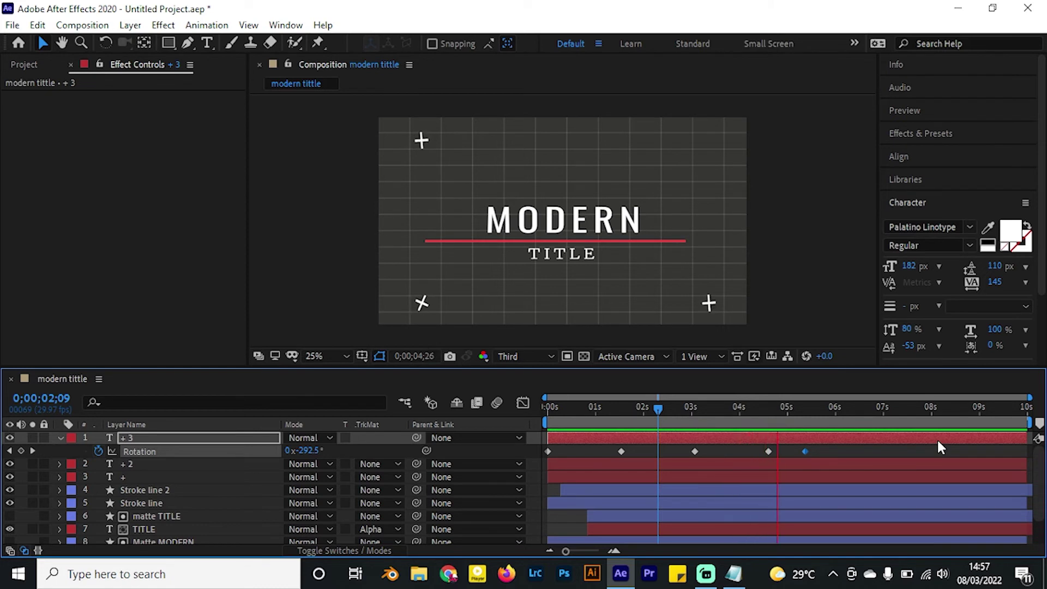
{"action": "key", "text": "space"}
Paste a copy of the + 3 layer's 21° Rotation keyframe at about 7 seconds, and preview from the start
{"action": "left_click", "coordinate": [702, 452]}
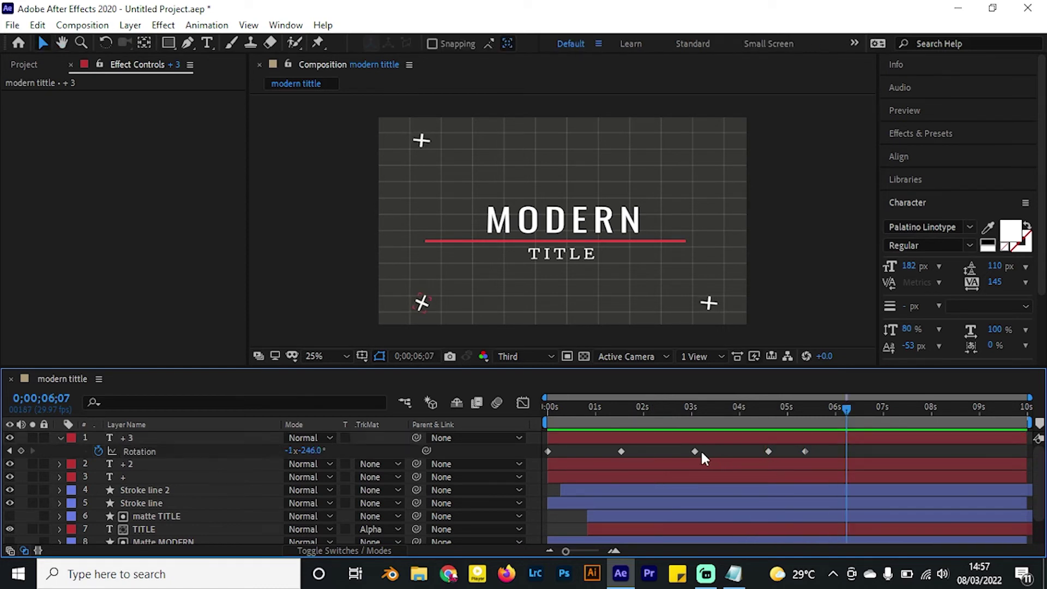
{"action": "left_click", "coordinate": [695, 451]}
{"action": "left_click_drag", "start_coordinate": [874, 418], "coordinate": [884, 414]}
{"action": "key", "text": "ctrl+c"}
{"action": "key", "text": "ctrl+v"}
{"action": "key", "text": "Home"}
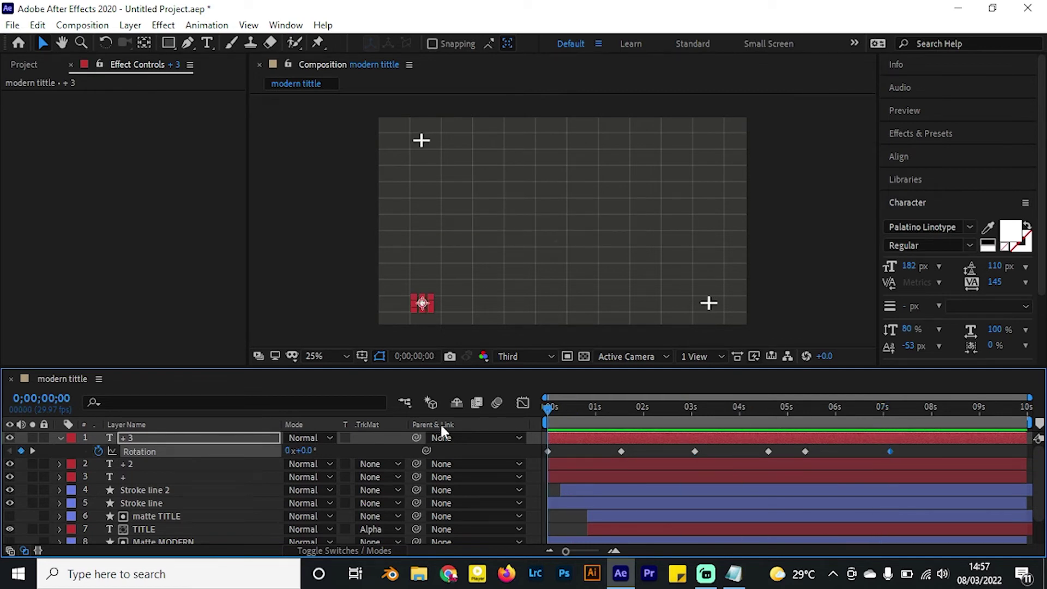
{"action": "key", "text": "space"}
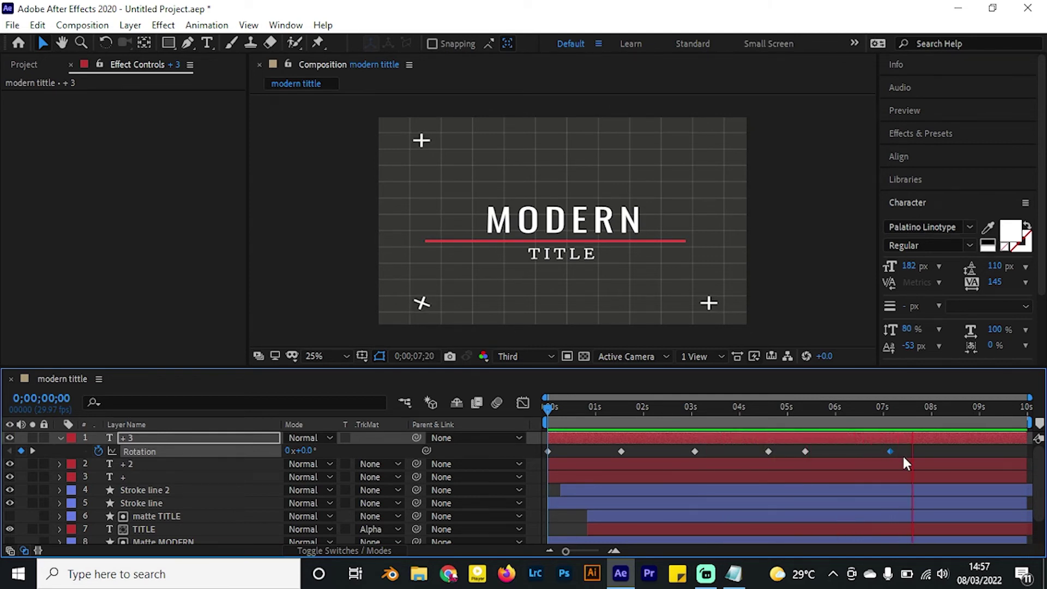
{"action": "key", "text": "space"}
Apply Easy Ease to all Rotation keyframes of the + 3 layer
{"action": "left_click_drag", "start_coordinate": [913, 456], "coordinate": [548, 455]}
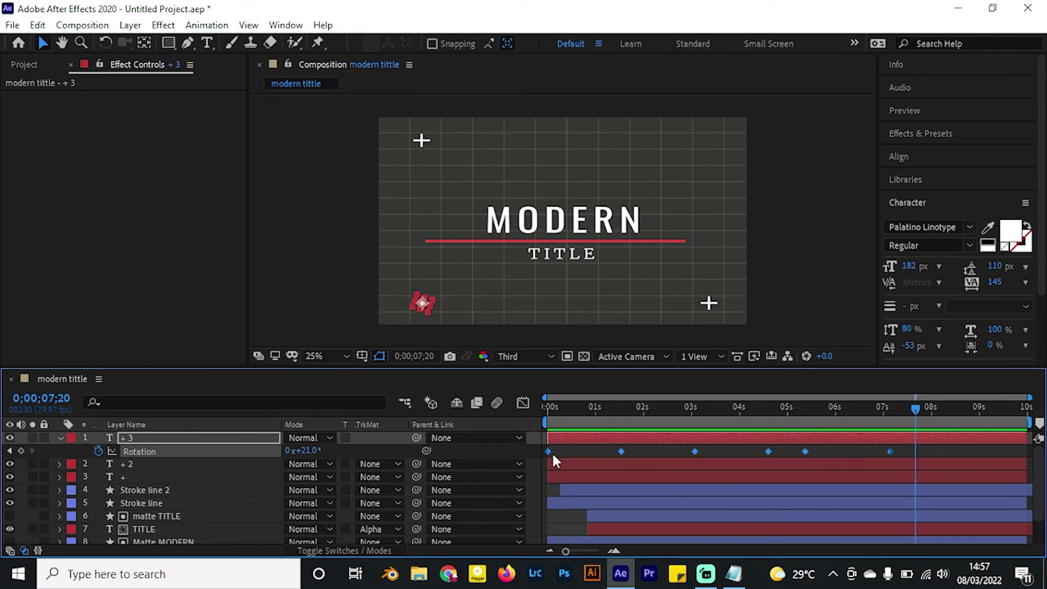
{"action": "right_click", "coordinate": [805, 451]}
{"action": "mouse_move", "coordinate": [865, 438]}
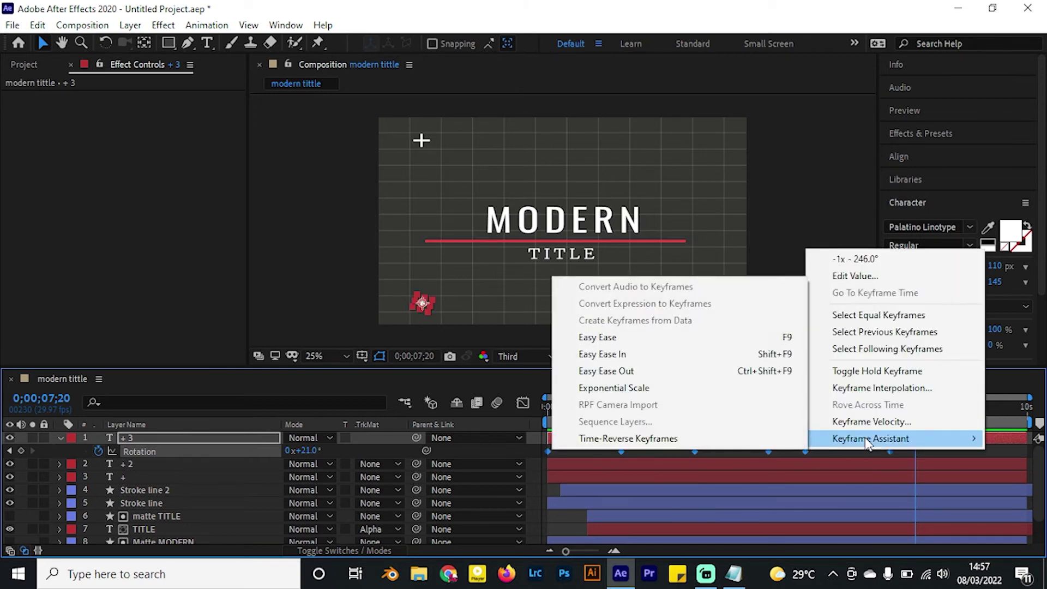
{"action": "left_click", "coordinate": [610, 339]}
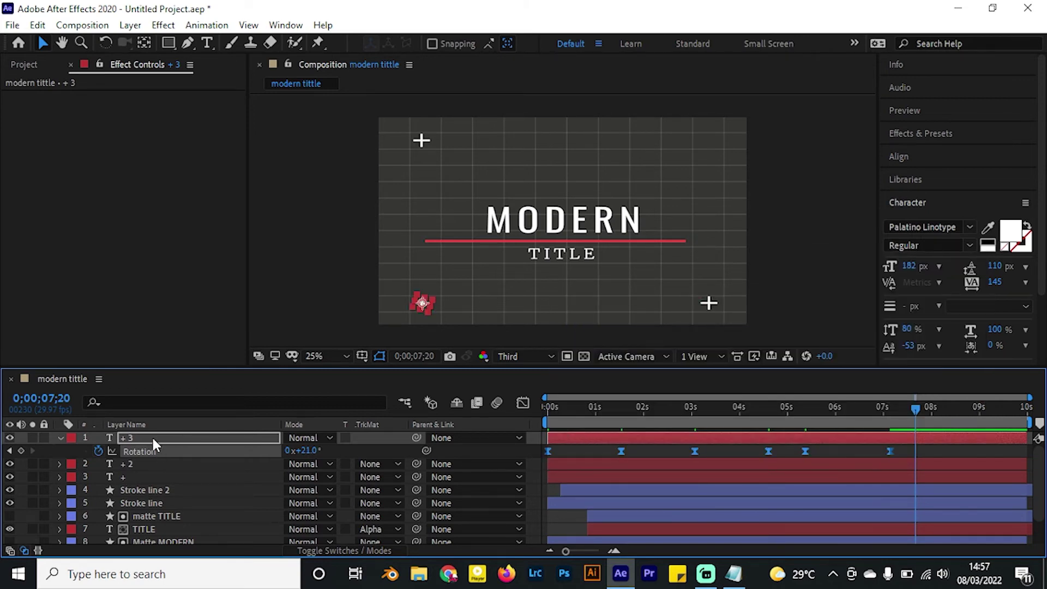
Duplicate the + 3 layer and place the copy in the frame's upper-right corner
{"action": "key", "text": "ctrl+d"}
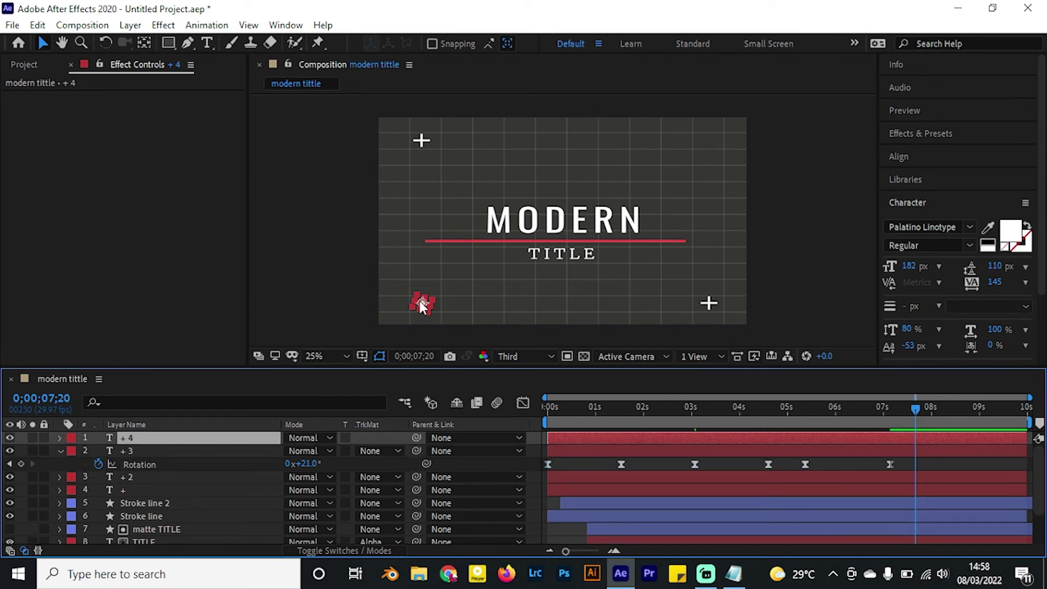
{"action": "left_click_drag", "start_coordinate": [425, 299], "coordinate": [706, 136]}
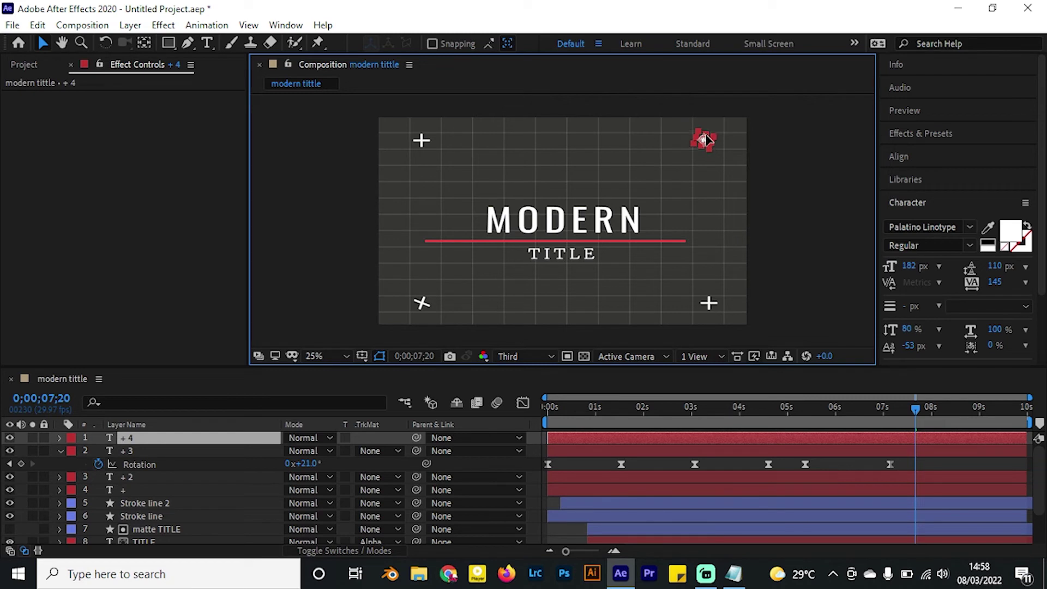
Move the four + layers and both Stroke line layers below the MODERN layer in the layer stack
{"action": "left_click", "coordinate": [134, 446]}
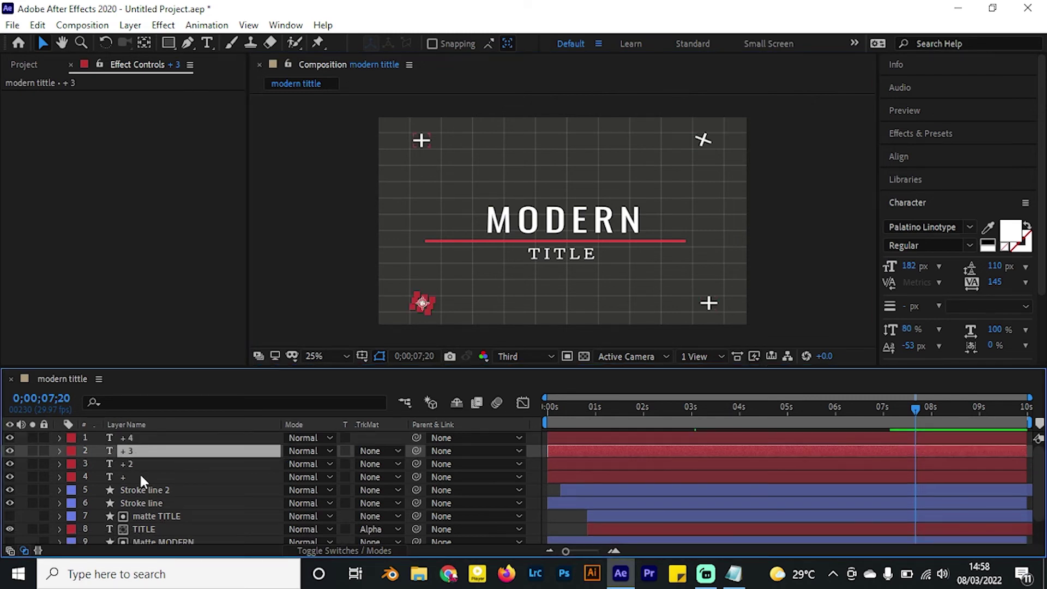
{"action": "left_click_drag", "start_coordinate": [567, 412], "coordinate": [374, 426]}
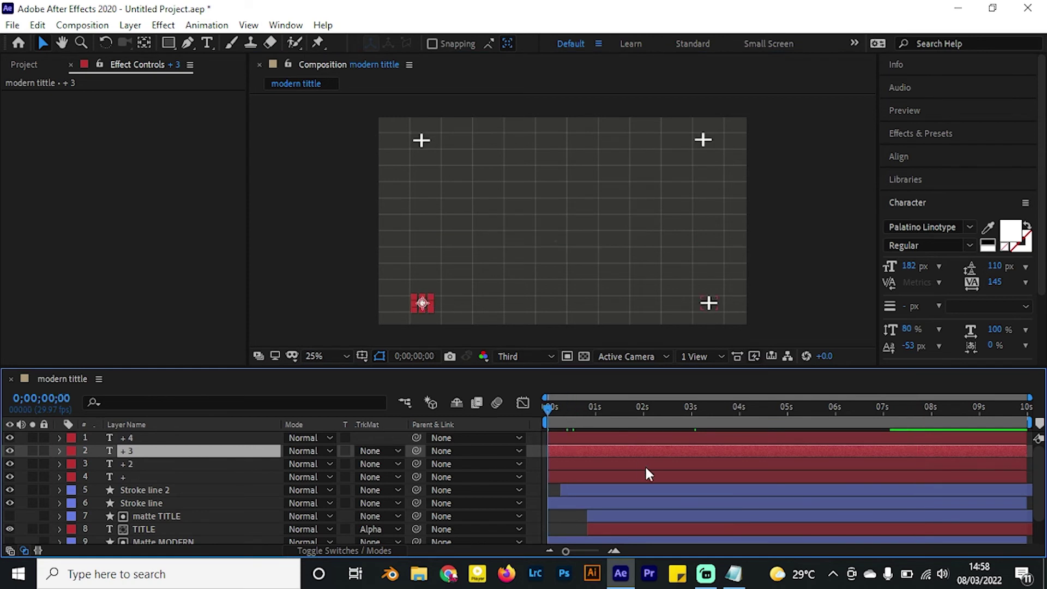
{"action": "left_click", "coordinate": [142, 473], "text": "shift"}
{"action": "left_click", "coordinate": [146, 434], "text": "shift"}
{"action": "left_click", "coordinate": [158, 503], "text": "shift"}
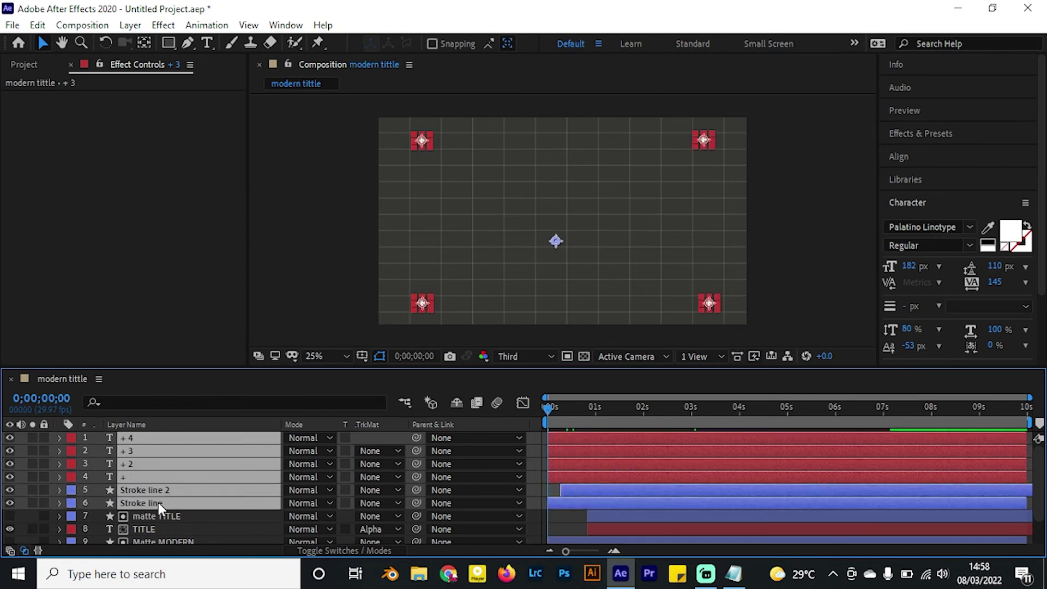
{"action": "scroll", "coordinate": [161, 502], "scroll_direction": "down", "scroll_amount": 2}
{"action": "left_click_drag", "start_coordinate": [168, 453], "coordinate": [177, 531]}
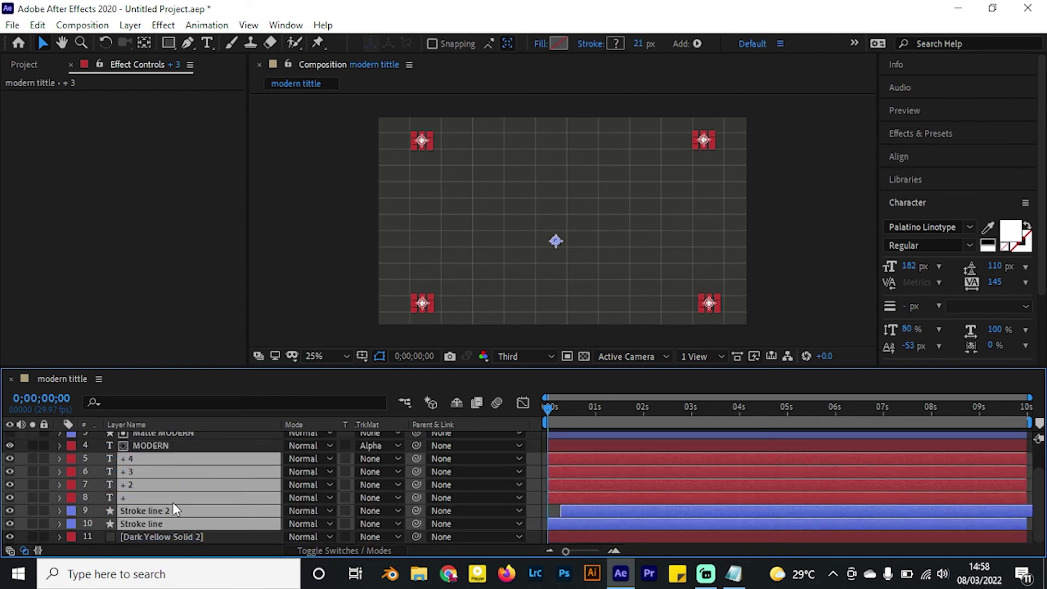
{"action": "scroll", "coordinate": [172, 502], "scroll_direction": "up", "scroll_amount": 2}
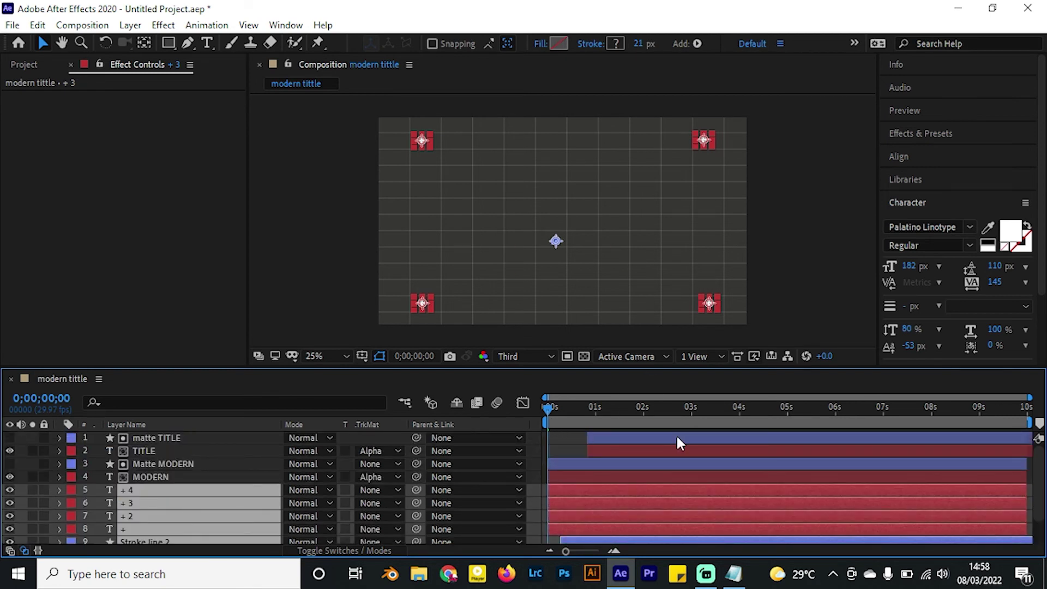
Preview the whole title animation, then replay it from 0;00;00;15 with all layers deselected
{"action": "key", "text": "space"}
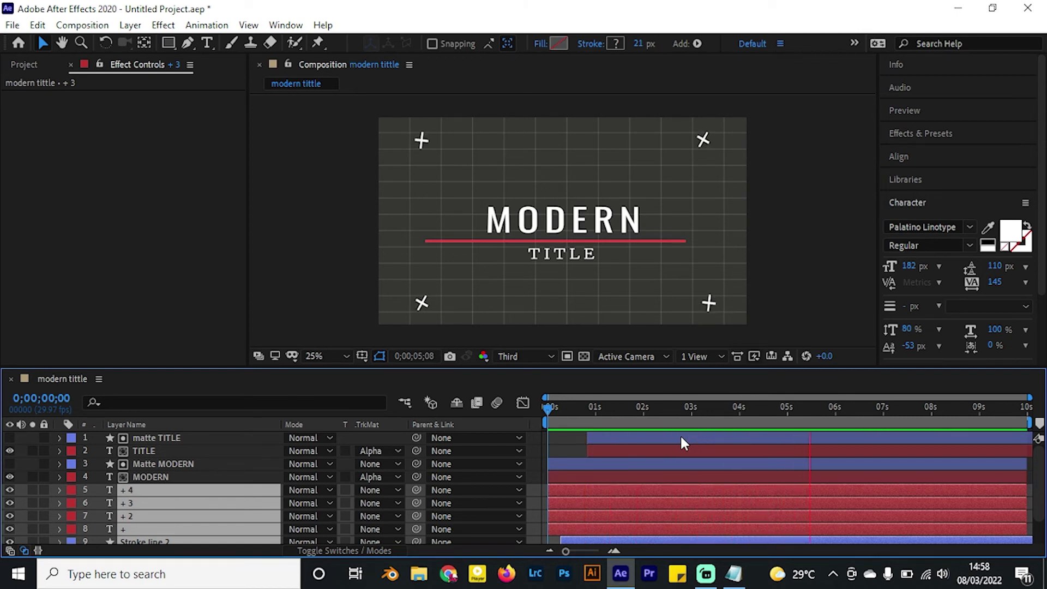
{"action": "key", "text": "space"}
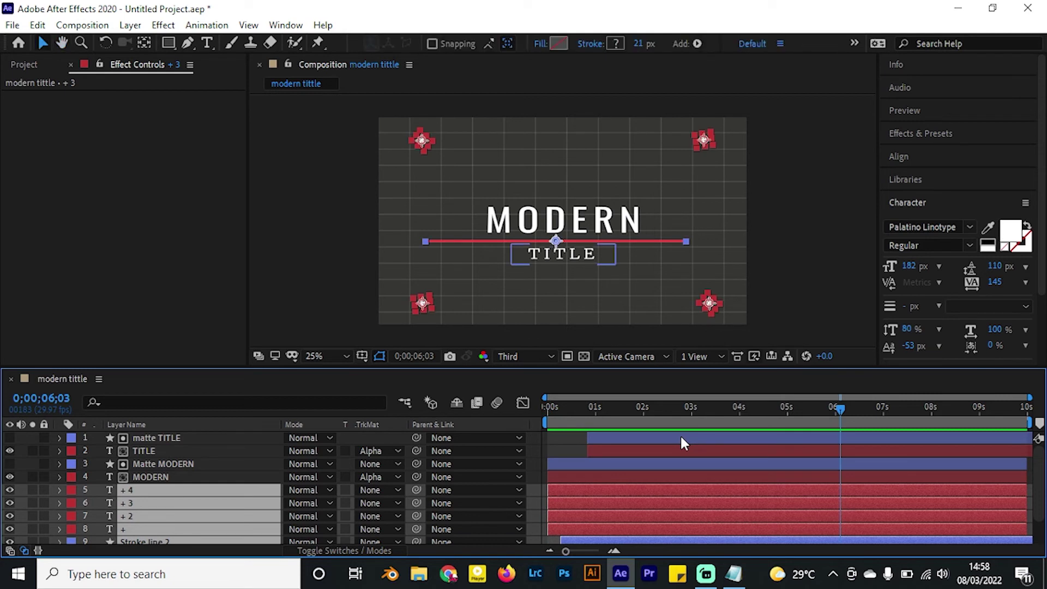
{"action": "left_click_drag", "start_coordinate": [627, 408], "coordinate": [570, 404]}
{"action": "left_click", "coordinate": [572, 443]}
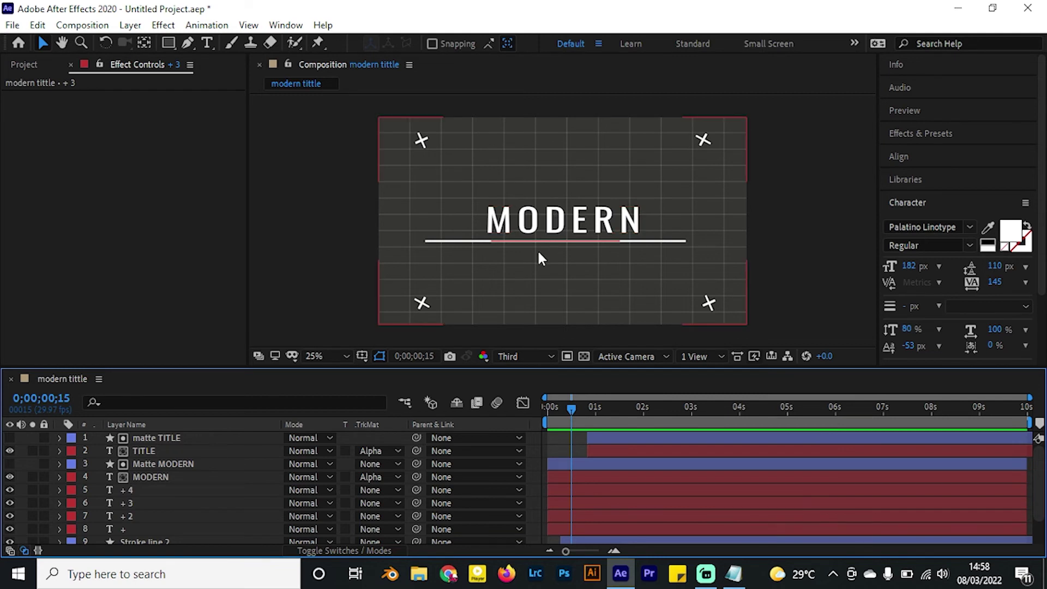
{"action": "key", "text": "space"}
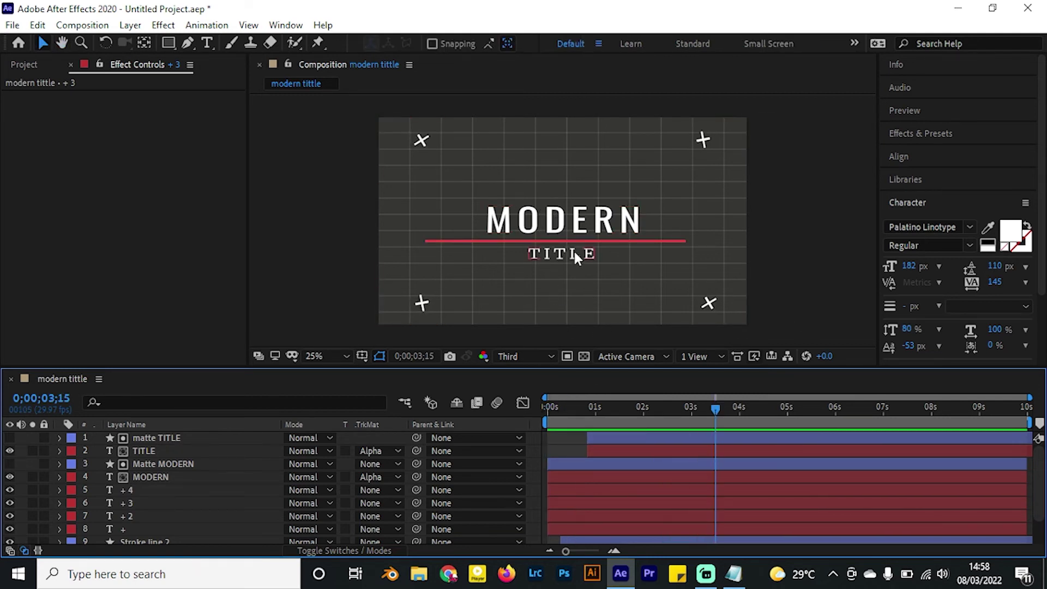
Paste TITLE's two Position keyframes at 0;00;03;15, shift them to about 4.5 seconds in reversed order so the text slides out, and preview
{"action": "left_click", "coordinate": [574, 250]}
{"action": "key", "text": "p"}
{"action": "left_click_drag", "start_coordinate": [631, 460], "coordinate": [581, 465]}
{"action": "key", "text": "ctrl+c"}
{"action": "key", "text": "ctrl+v"}
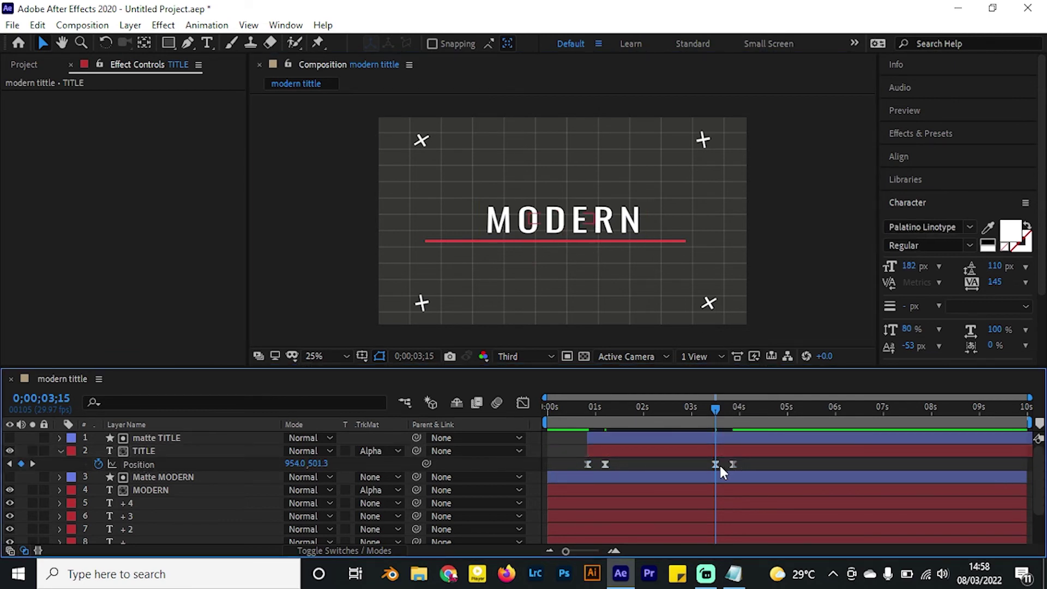
{"action": "left_click_drag", "start_coordinate": [716, 464], "coordinate": [757, 462]}
{"action": "left_click", "coordinate": [803, 465]}
{"action": "left_click", "coordinate": [568, 412]}
{"action": "key", "text": "space"}
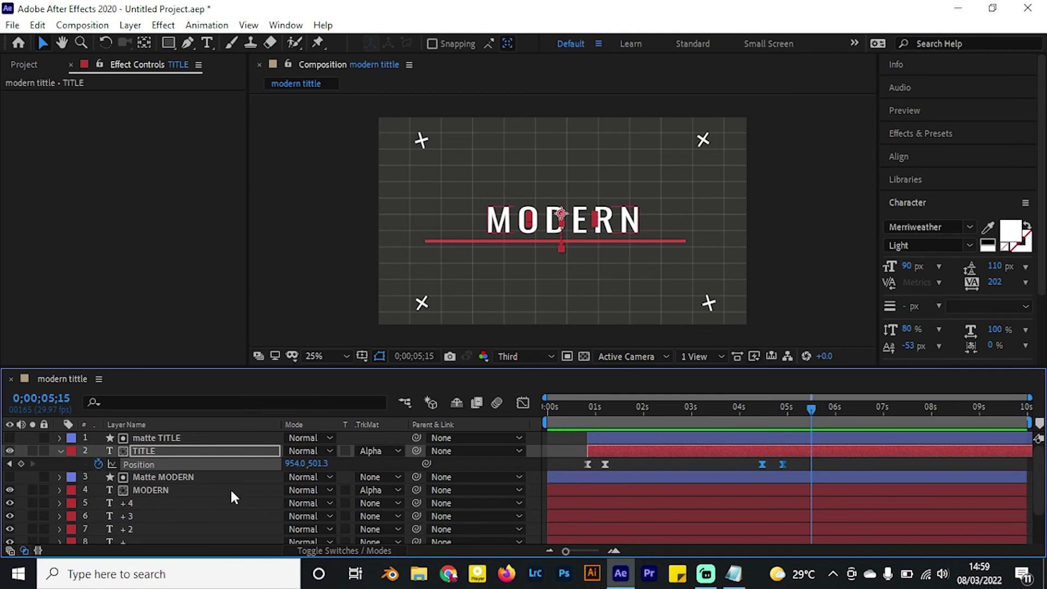
Paste MODERN's two Position keyframes at 0;00;05;18, reverse their order so the text slides back out of view, and preview
{"action": "left_click", "coordinate": [139, 489]}
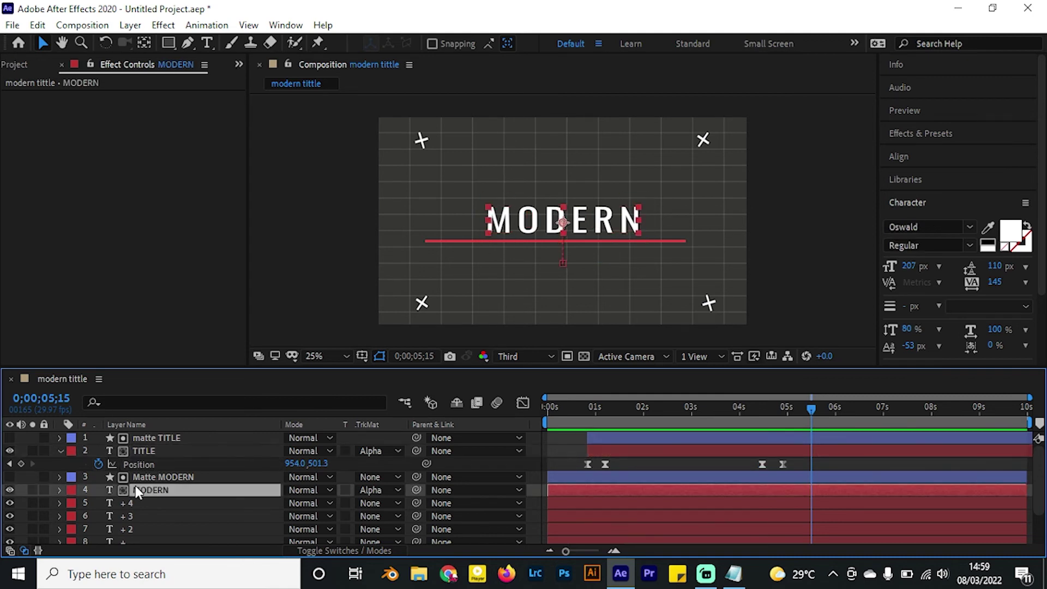
{"action": "key", "text": "p"}
{"action": "left_click_drag", "start_coordinate": [589, 508], "coordinate": [518, 512]}
{"action": "left_click_drag", "start_coordinate": [810, 417], "coordinate": [816, 418]}
{"action": "key", "text": "ctrl+c"}
{"action": "key", "text": "ctrl+v"}
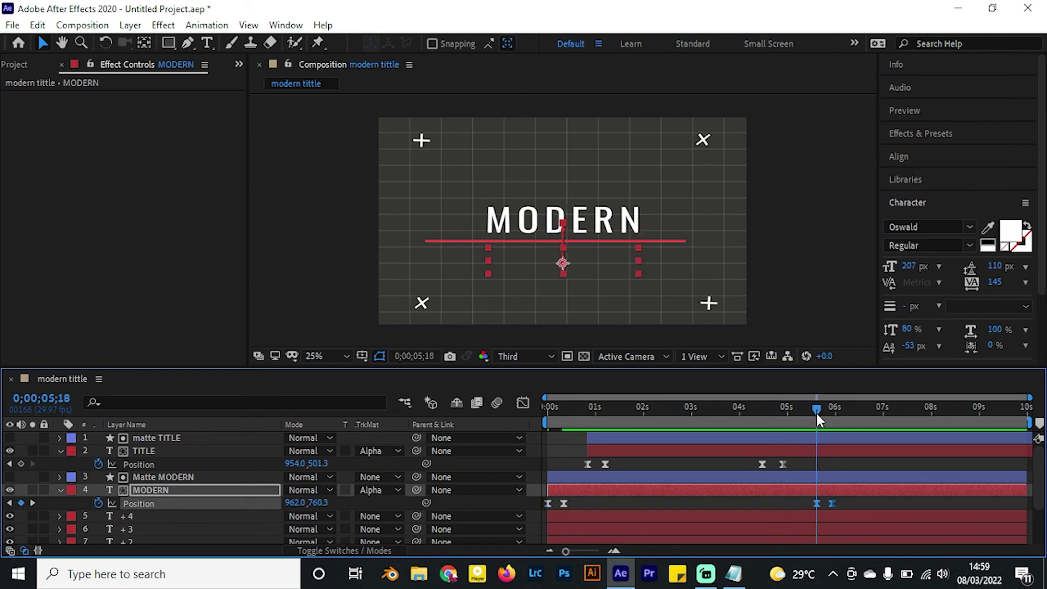
{"action": "mouse_move", "coordinate": [818, 503]}
{"action": "left_mouse_down"}
{"action": "mouse_move", "coordinate": [862, 503]}
{"action": "mouse_move", "coordinate": [814, 504]}
{"action": "left_mouse_up"}
{"action": "key", "text": "Home"}
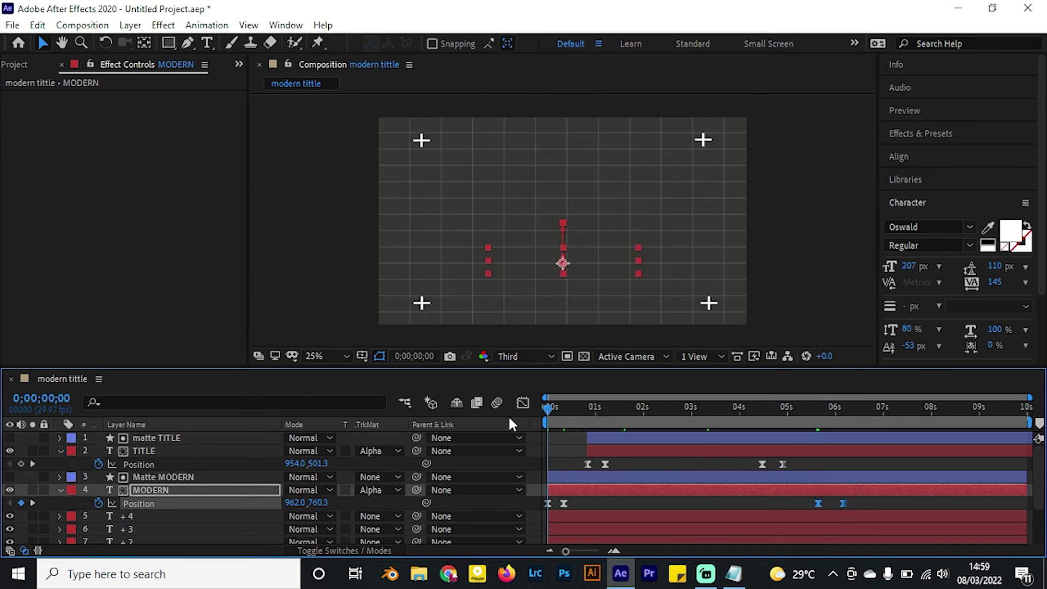
{"action": "key", "text": "space"}
{"action": "key", "text": "space"}
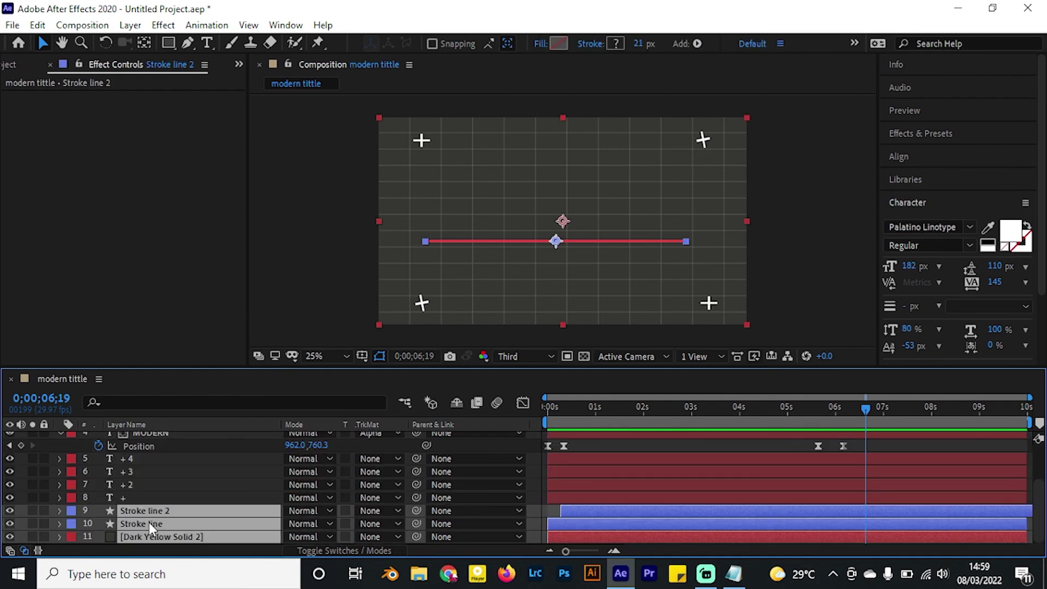
Paste Stroke line 2's two Scale keyframes at 0;00;06;19 and reverse their order so the line shrinks away just after 7 seconds
{"action": "left_click", "coordinate": [157, 512]}
{"action": "left_click", "coordinate": [158, 523], "text": "ctrl"}
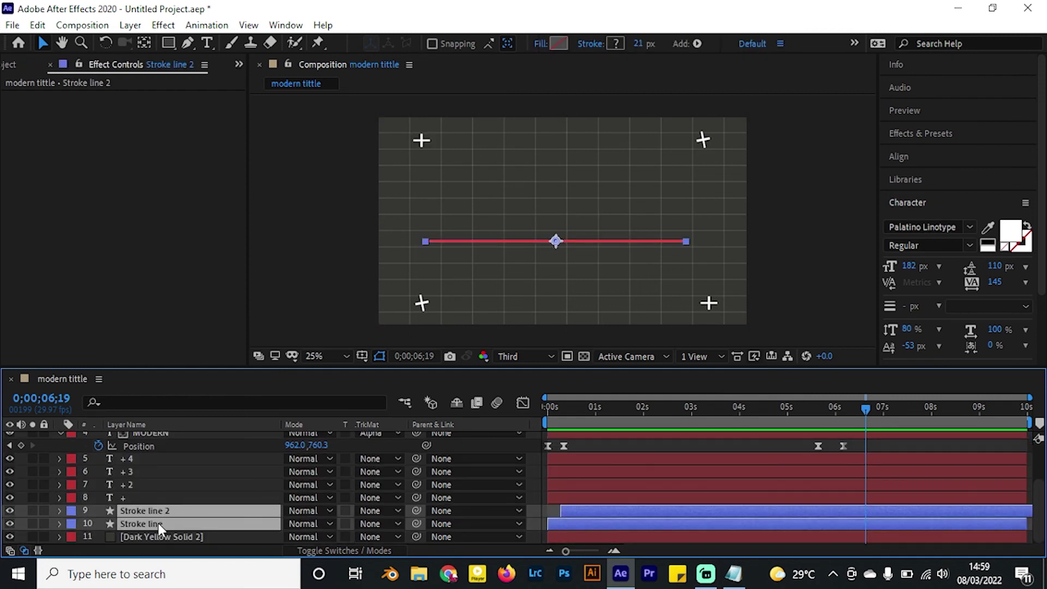
{"action": "key", "text": "s"}
{"action": "scroll", "coordinate": [612, 492], "scroll_direction": "down", "scroll_amount": 1}
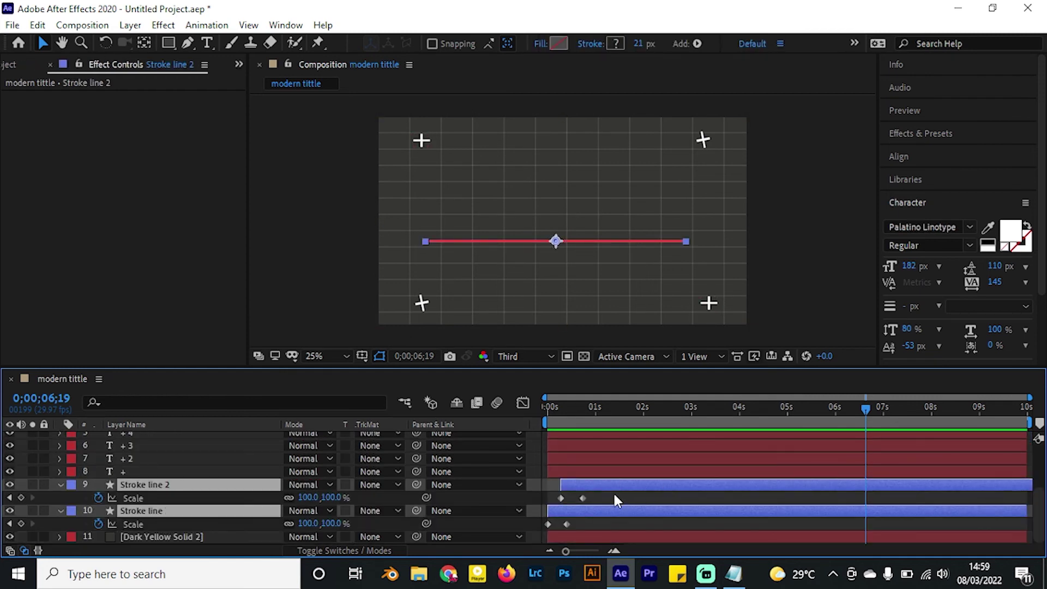
{"action": "key", "text": "ctrl+d"}
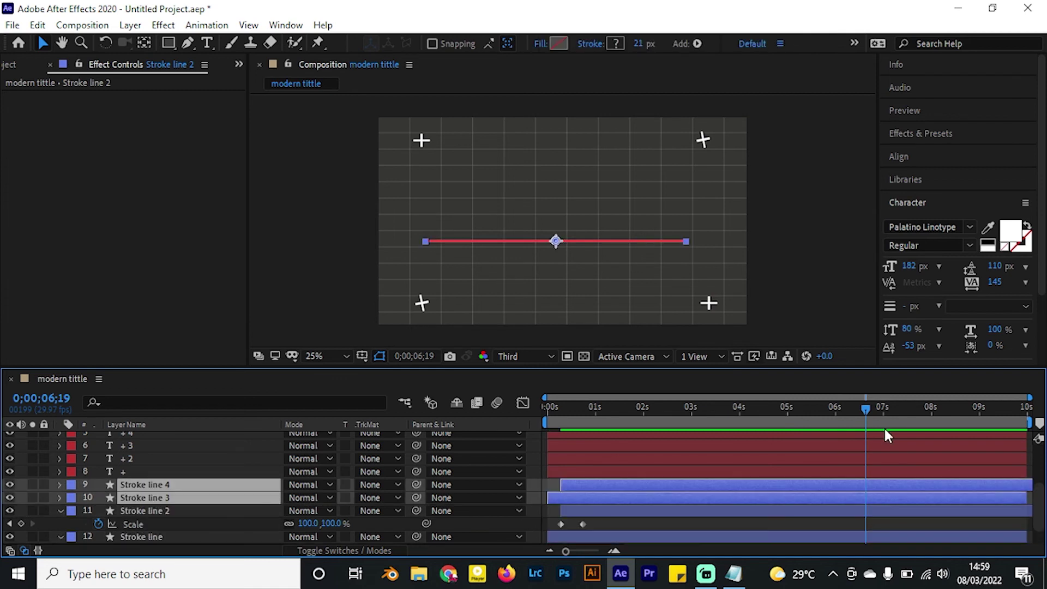
{"action": "key", "text": "ctrl+z"}
{"action": "left_click_drag", "start_coordinate": [629, 499], "coordinate": [555, 499]}
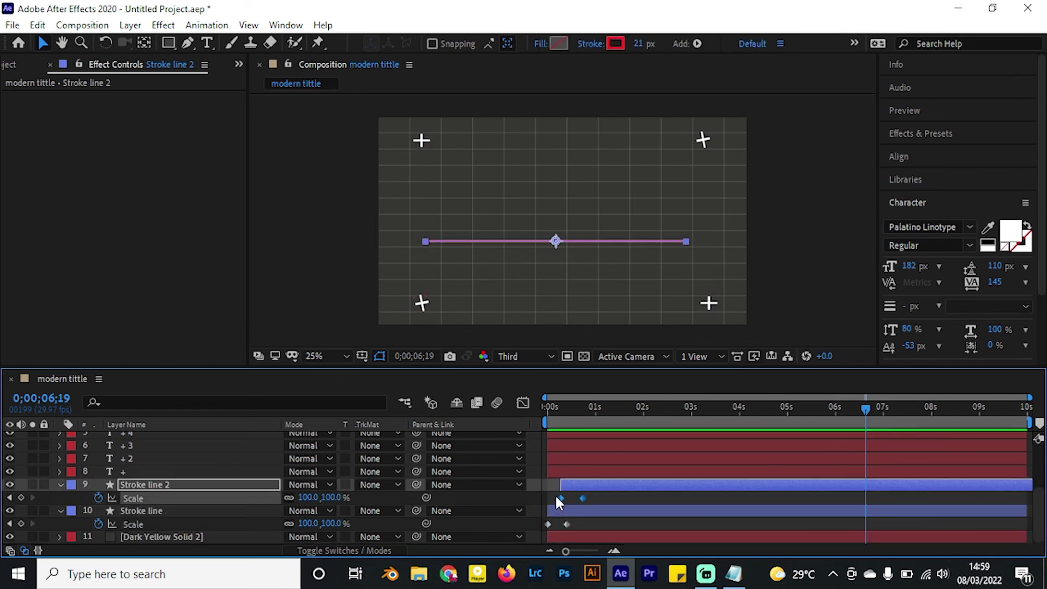
{"action": "key", "text": "ctrl+c"}
{"action": "key", "text": "ctrl+v"}
{"action": "left_click", "coordinate": [905, 499]}
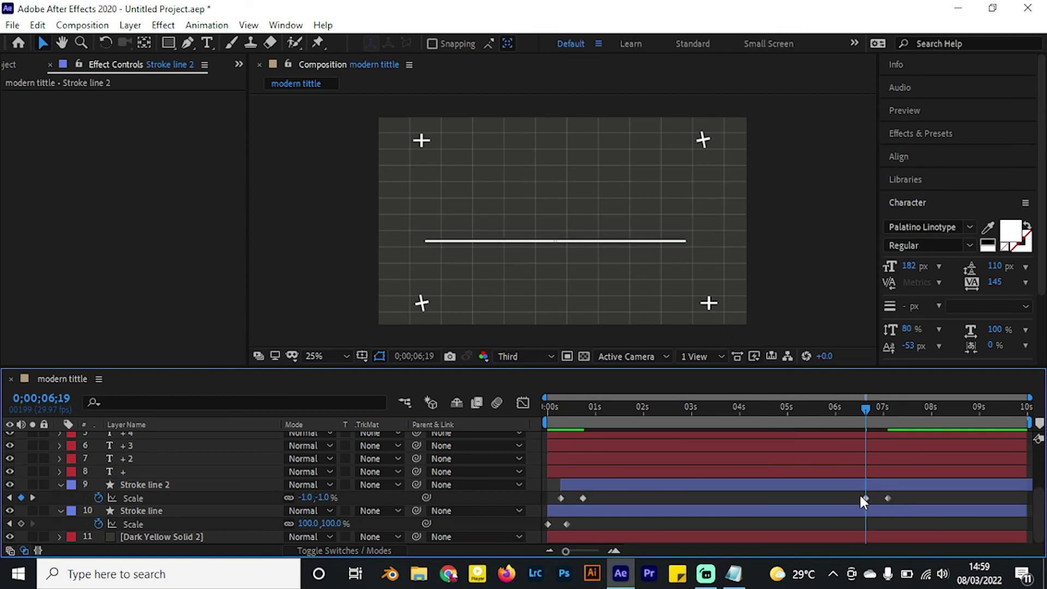
{"action": "left_click_drag", "start_coordinate": [865, 497], "coordinate": [911, 498]}
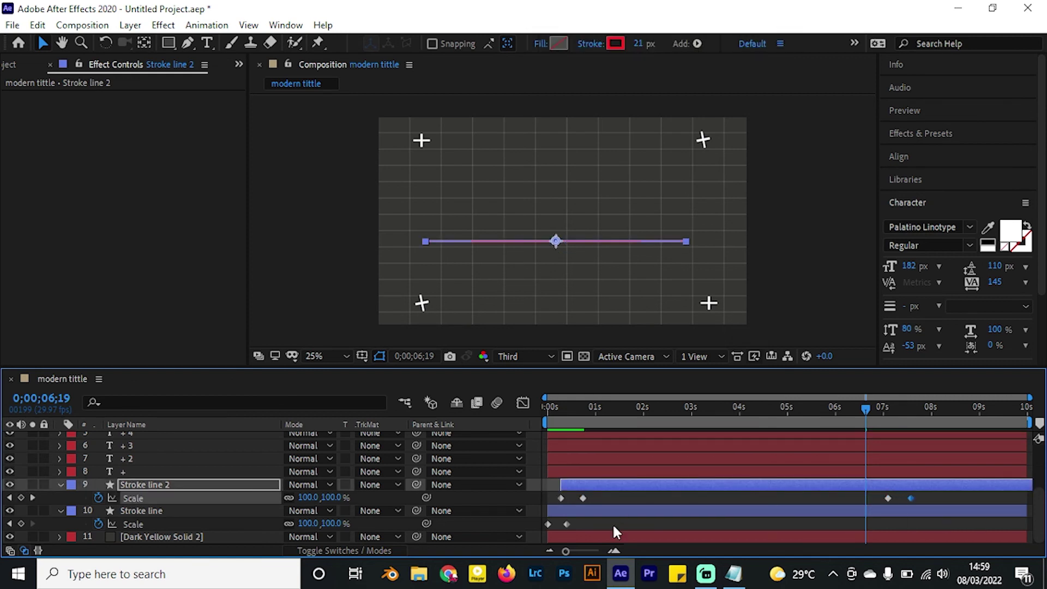
Paste Stroke line's two Scale keyframes at 0;00;06;19 and reverse their order so the line shrinks away around 7 seconds
{"action": "left_click_drag", "start_coordinate": [595, 524], "coordinate": [537, 530]}
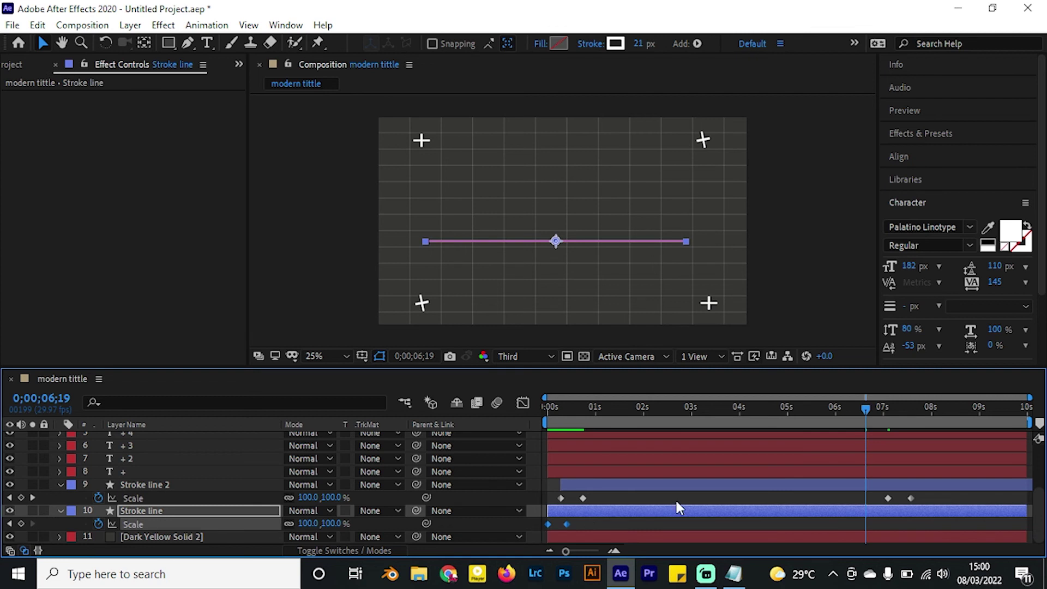
{"action": "key", "text": "ctrl+v"}
{"action": "left_click", "coordinate": [904, 522]}
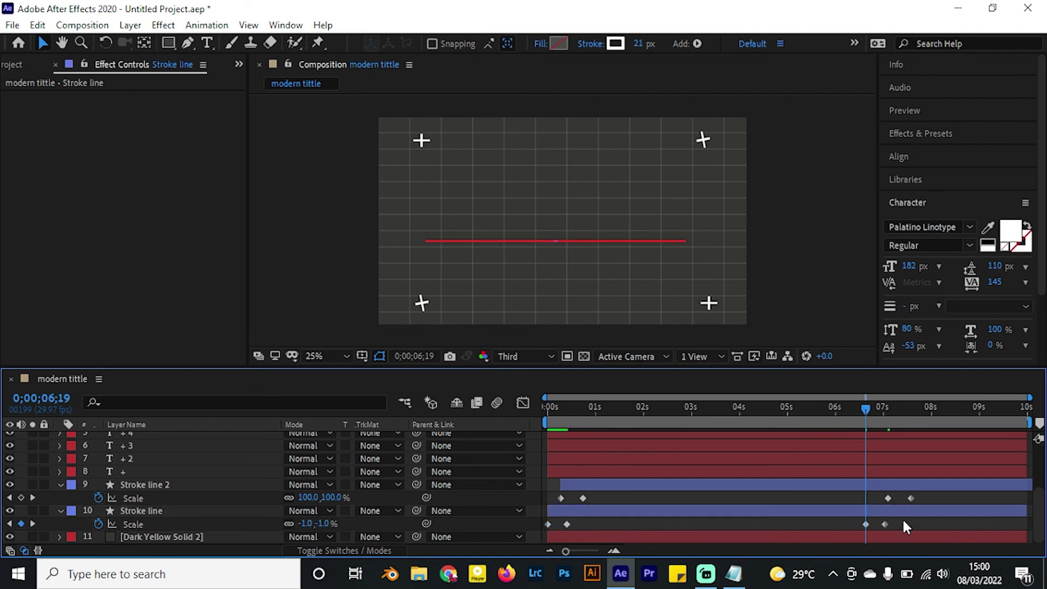
{"action": "left_click", "coordinate": [862, 525]}
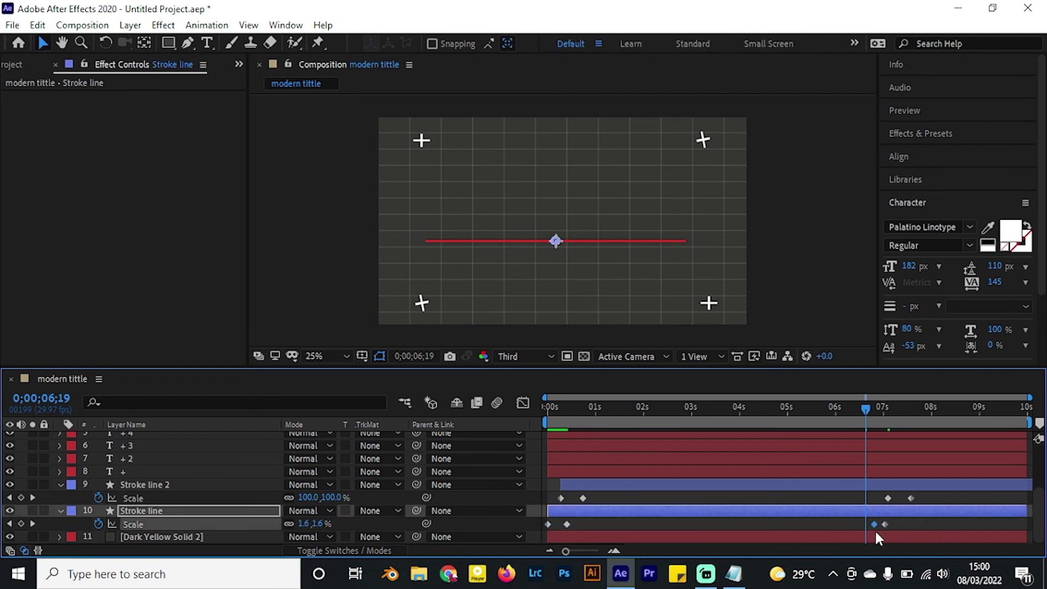
{"action": "left_click", "coordinate": [902, 524]}
Retime the exit Scale keyframes to about 6.8 and 7.4 seconds for Stroke line, and about 7.1 and 7.6 seconds for Stroke line 2
{"action": "mouse_move", "coordinate": [867, 493]}
{"action": "left_mouse_down"}
{"action": "mouse_move", "coordinate": [921, 500]}
{"action": "mouse_move", "coordinate": [878, 503]}
{"action": "left_mouse_up"}
{"action": "left_click", "coordinate": [905, 493]}
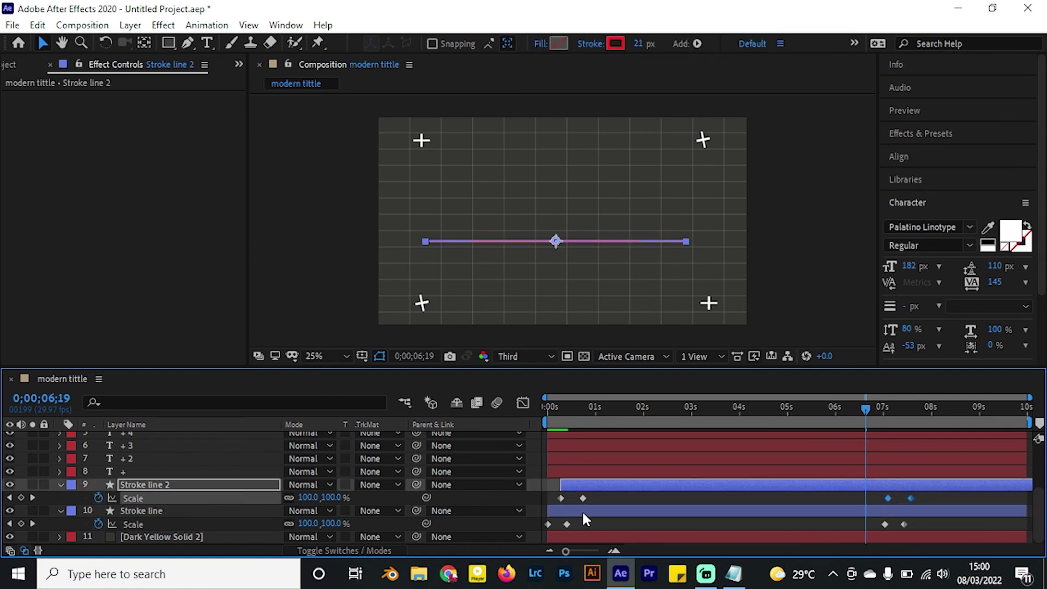
{"action": "left_click", "coordinate": [562, 515]}
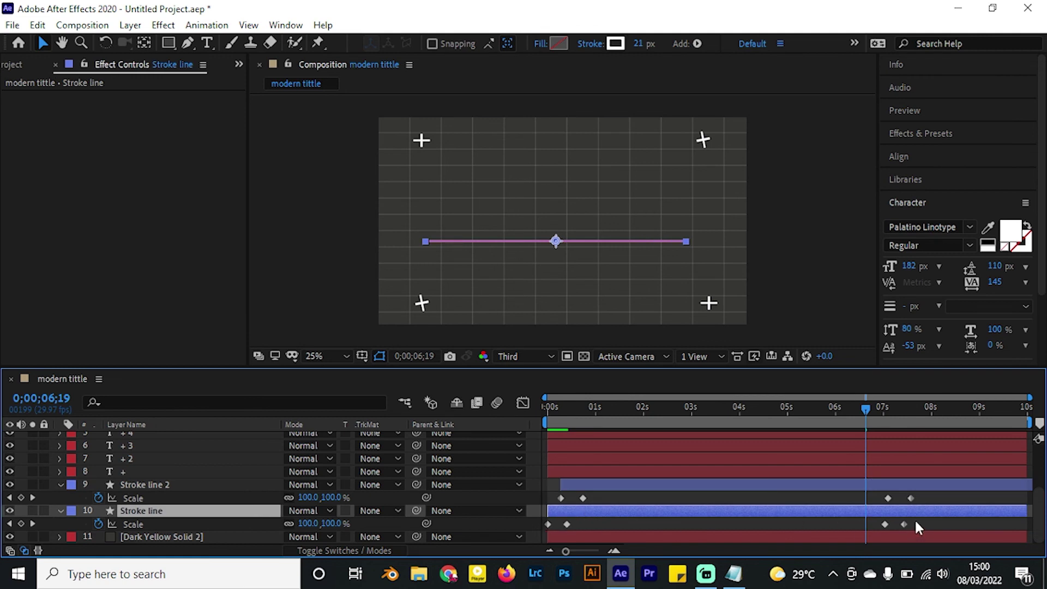
{"action": "mouse_move", "coordinate": [915, 521]}
{"action": "left_mouse_down"}
{"action": "mouse_move", "coordinate": [868, 524]}
{"action": "mouse_move", "coordinate": [899, 523]}
{"action": "mouse_move", "coordinate": [921, 503]}
{"action": "left_mouse_up"}
{"action": "left_click", "coordinate": [940, 523]}
{"action": "left_click", "coordinate": [918, 493]}
Preview the title animation from the first frame through the lines' exit to about 8 seconds
{"action": "key", "text": "Home"}
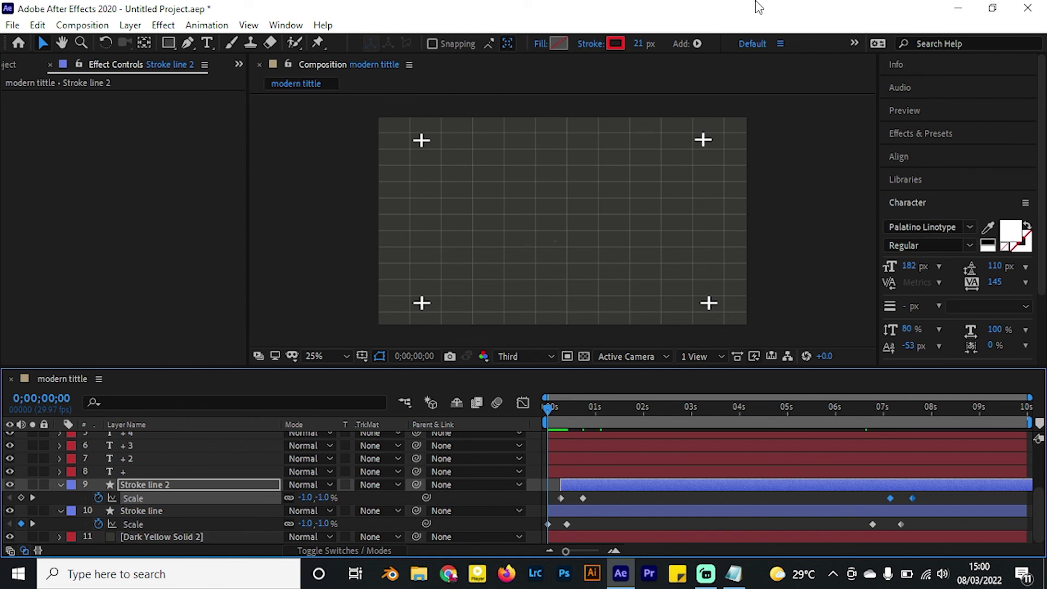
{"action": "key", "text": "space"}
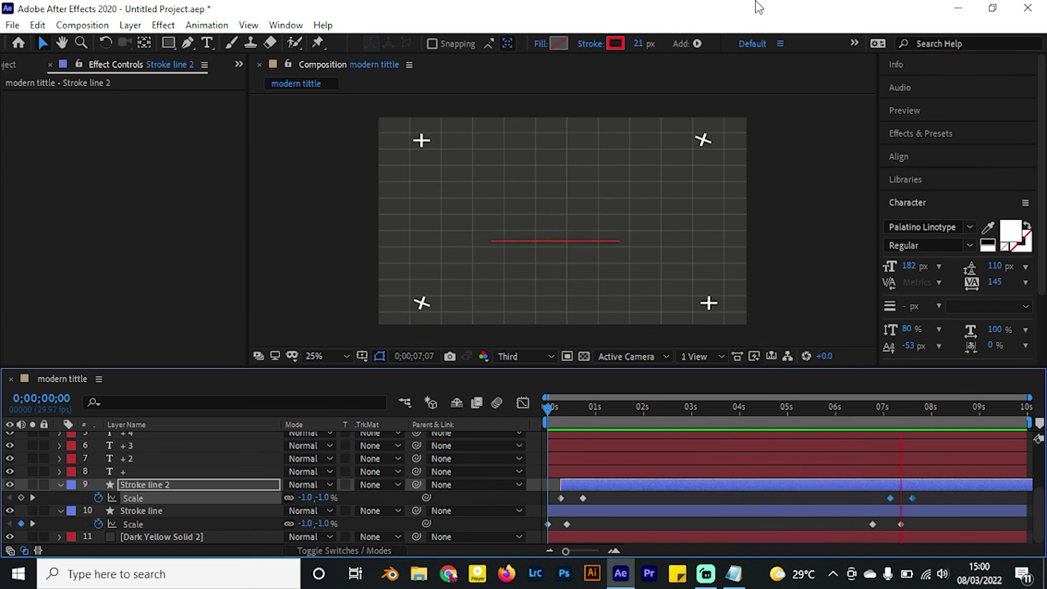
{"action": "key", "text": "space"}
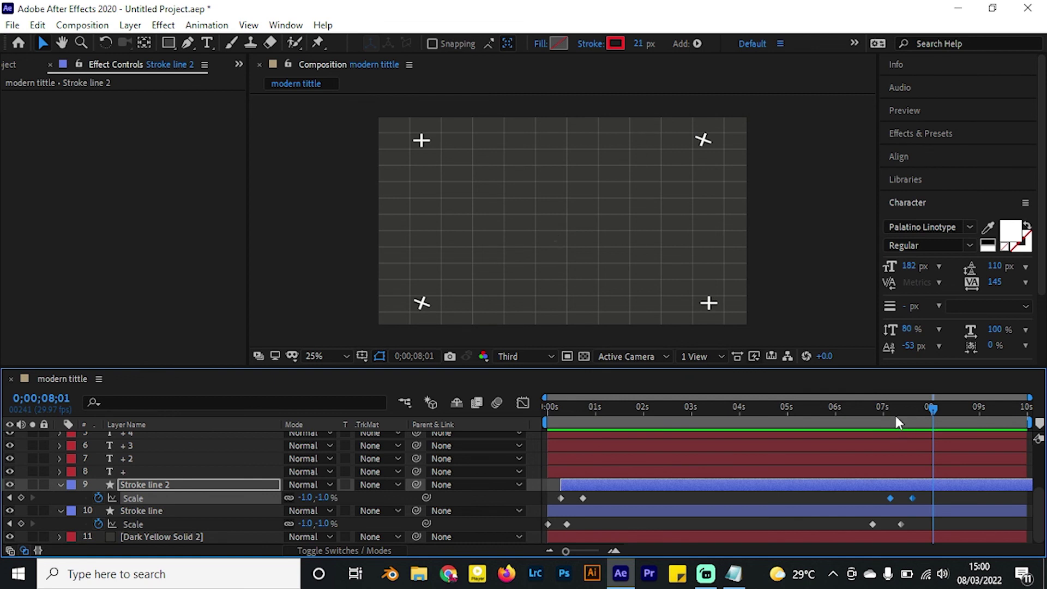
Scrub through the text and line exits to 0;00;08;05, and collapse the Position properties of the TITLE and MODERN layers
{"action": "left_click_drag", "start_coordinate": [897, 423], "coordinate": [811, 436]}
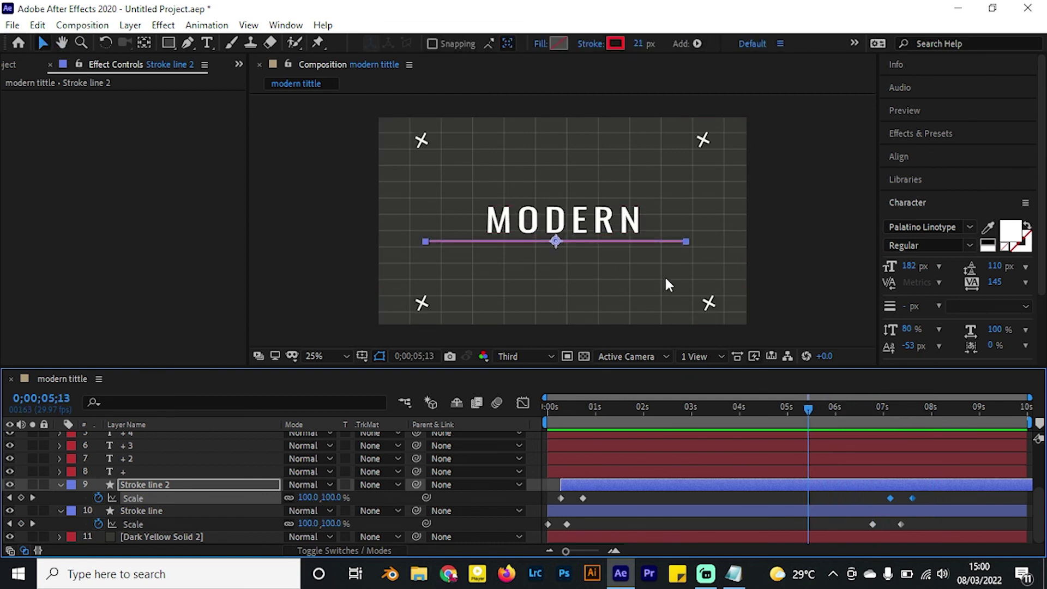
{"action": "mouse_move", "coordinate": [928, 493]}
{"action": "left_mouse_down"}
{"action": "mouse_move", "coordinate": [853, 525]}
{"action": "mouse_move", "coordinate": [808, 522]}
{"action": "left_mouse_up"}
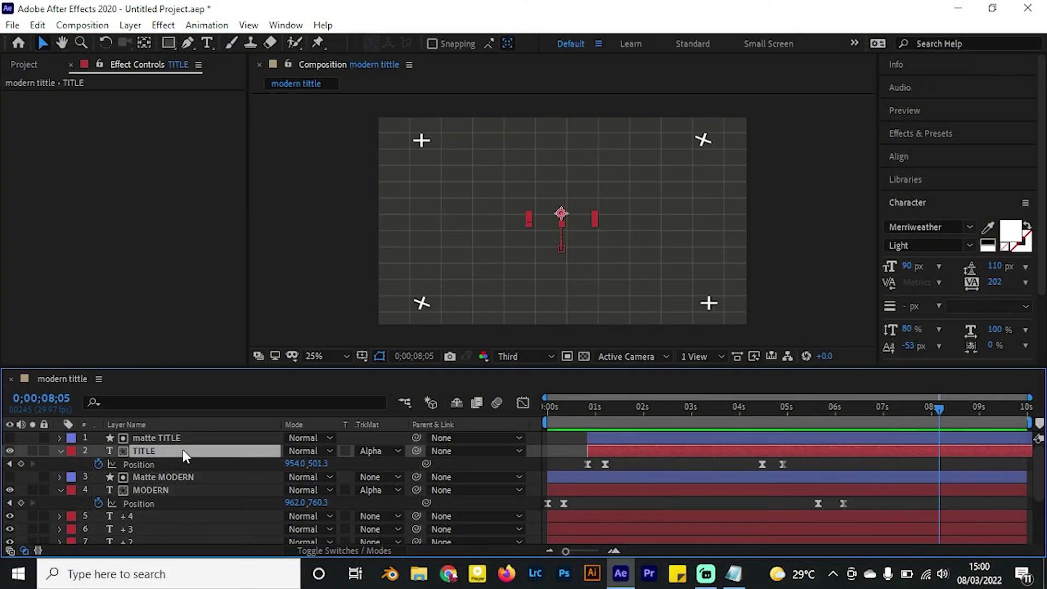
{"action": "left_click", "coordinate": [176, 476]}
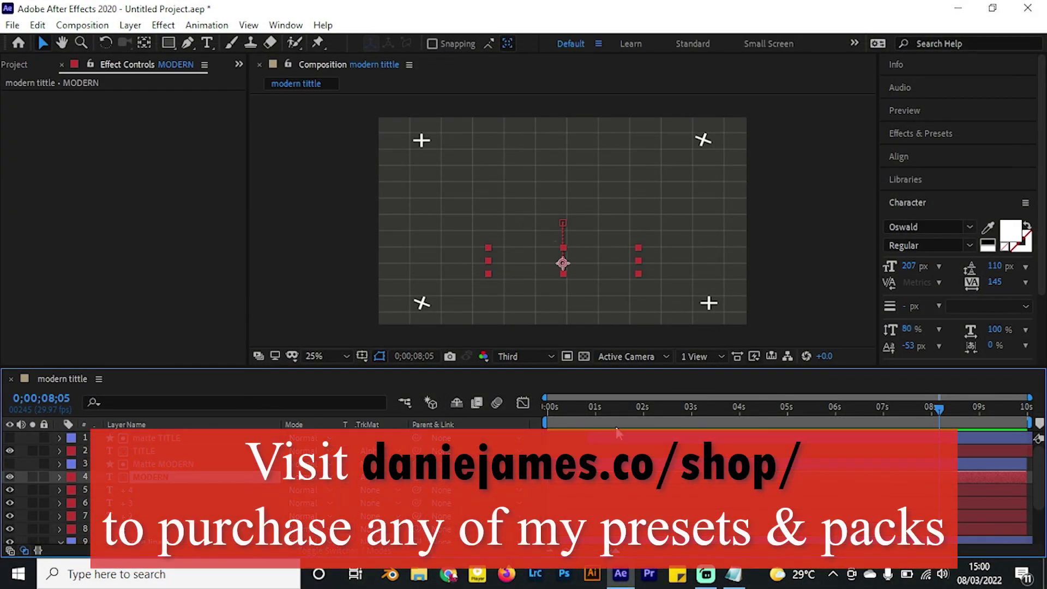